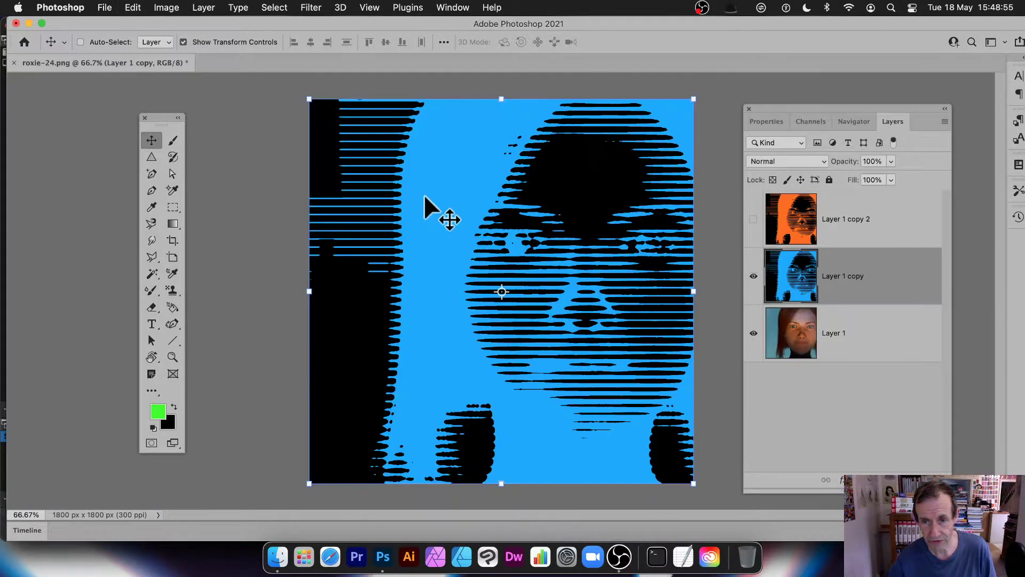
Undo the earlier halftone and layer copy edits back to the original single-layer portrait
key(super+z)
key(super+z)
key(super+z)
key(super+z)
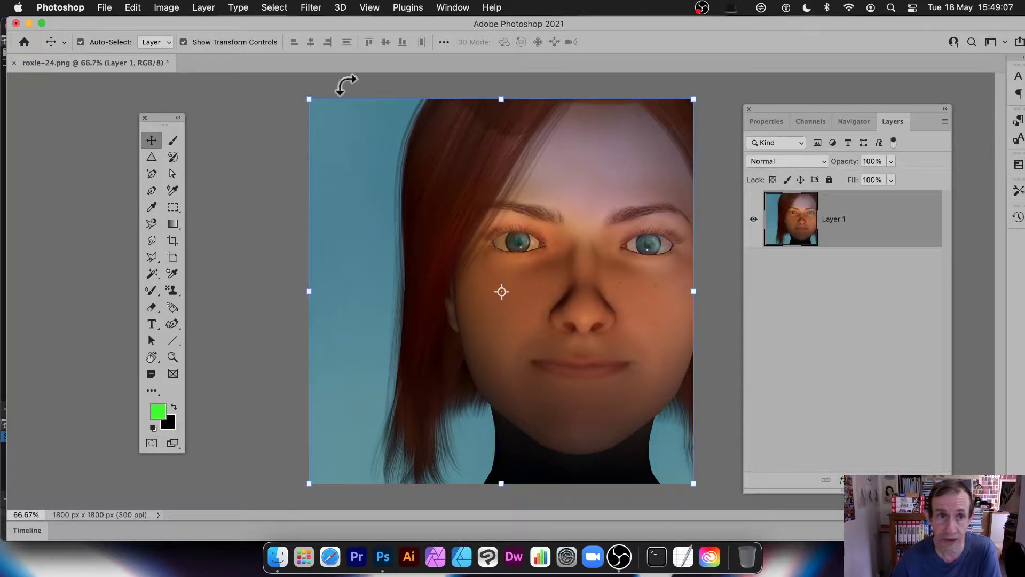
Open the Filter Gallery on Layer 1 and choose the Halftone Pattern effect
click(311, 7)
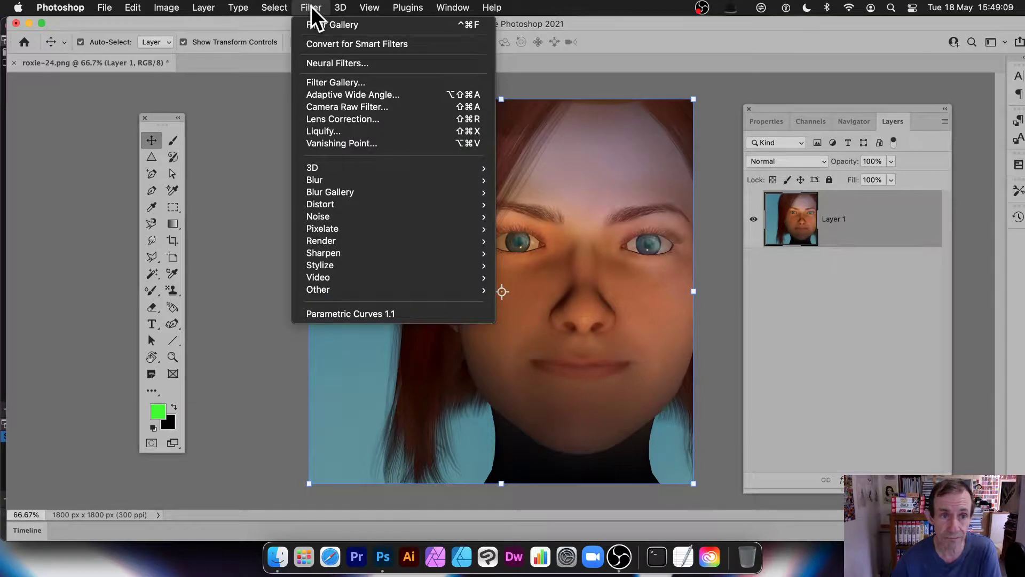
click(342, 82)
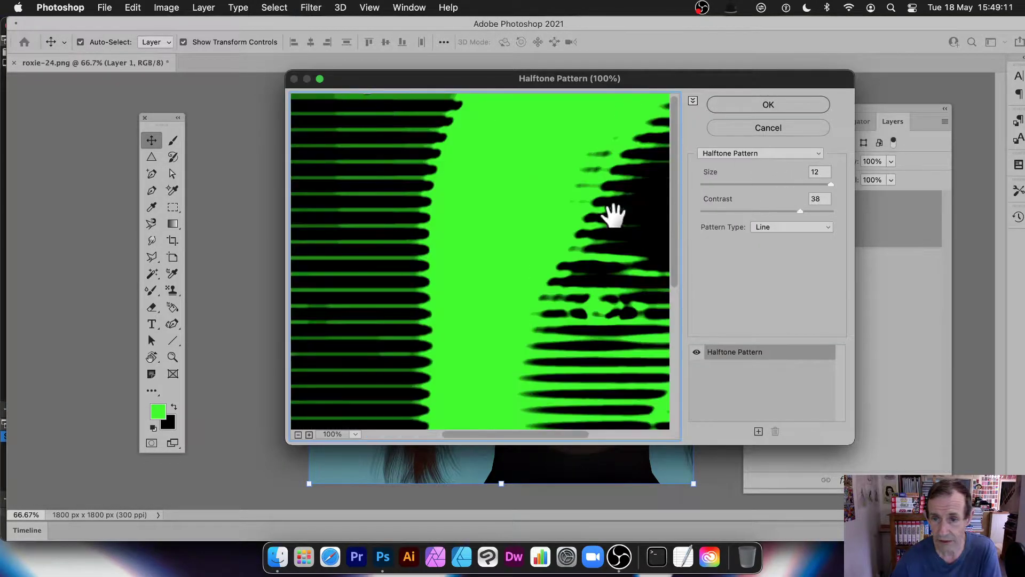
click(761, 153)
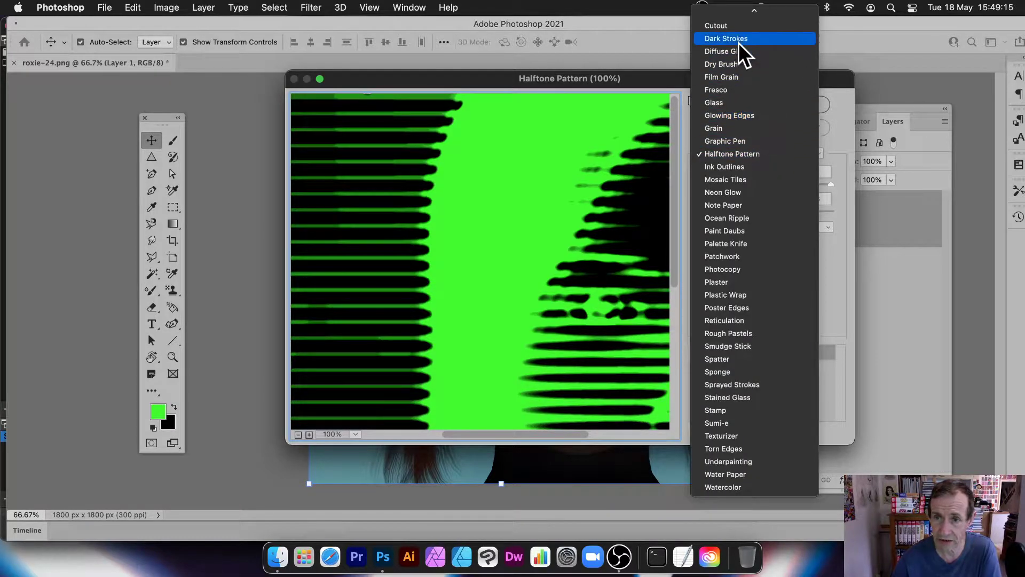
click(744, 154)
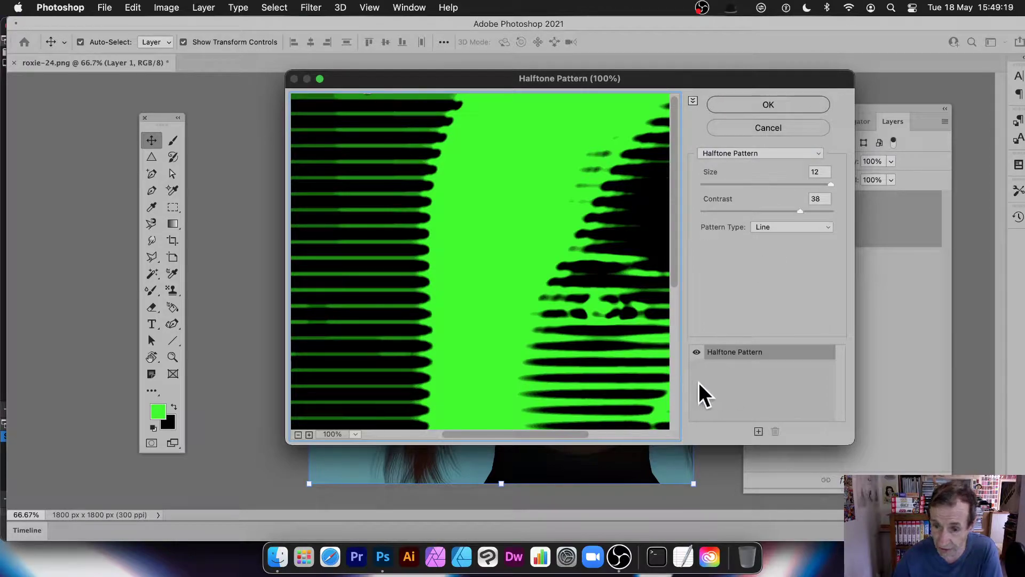
Try Mosaic Tiles, Paint Daubs and Photocopy as a second effect above the halftone, and delete that effect layer
click(757, 432)
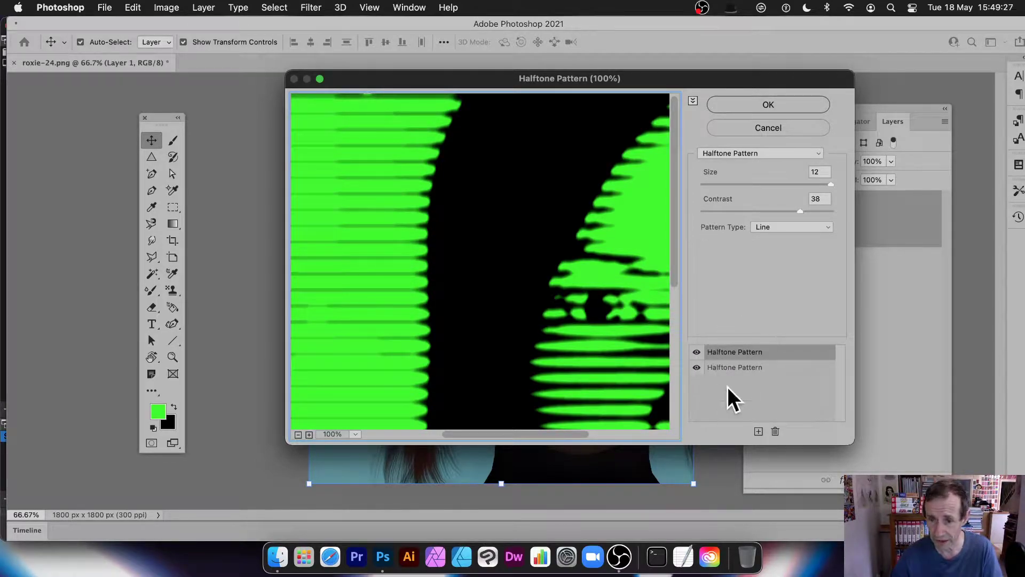
click(772, 153)
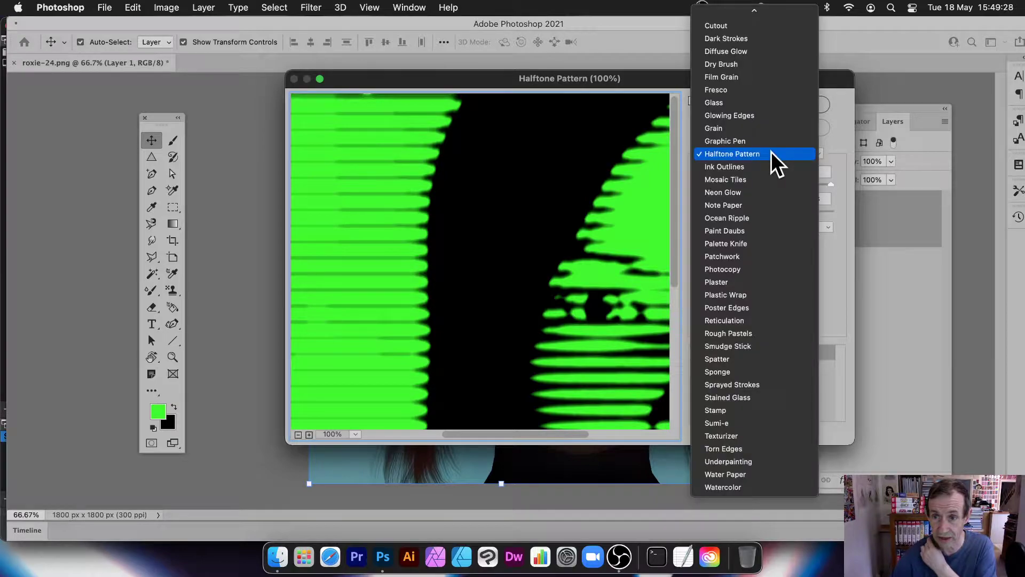
click(760, 178)
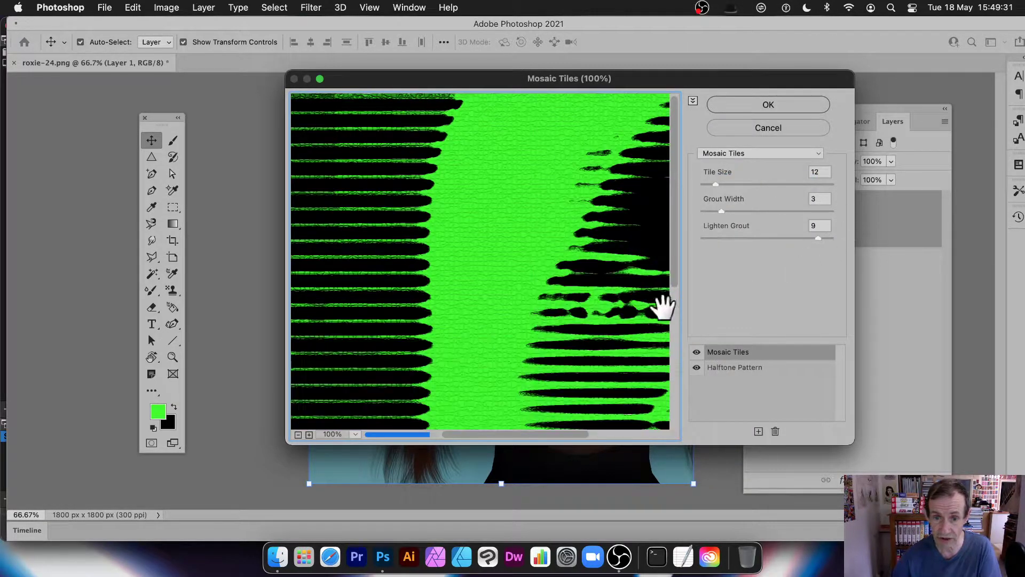
click(745, 155)
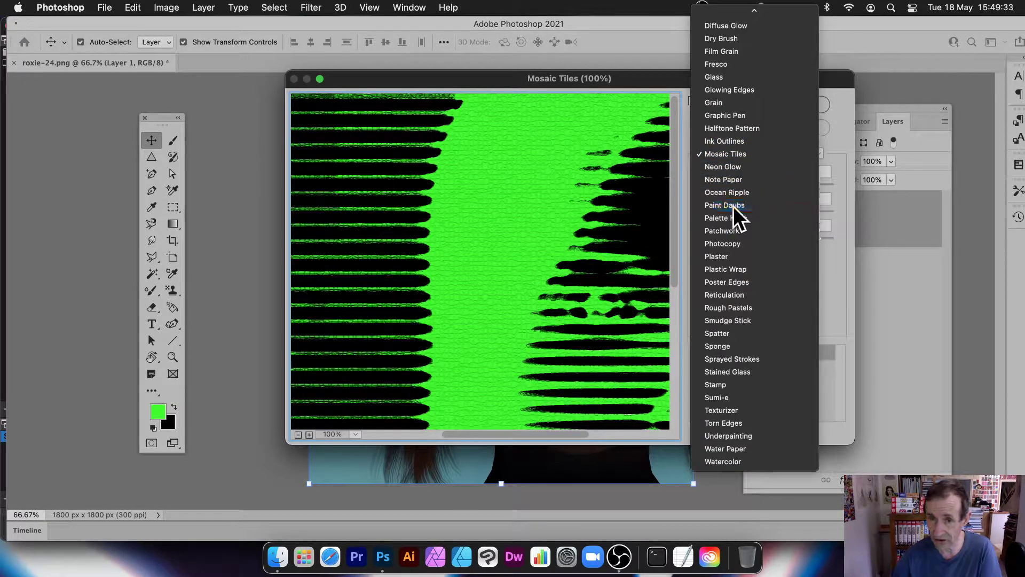
click(733, 207)
click(739, 156)
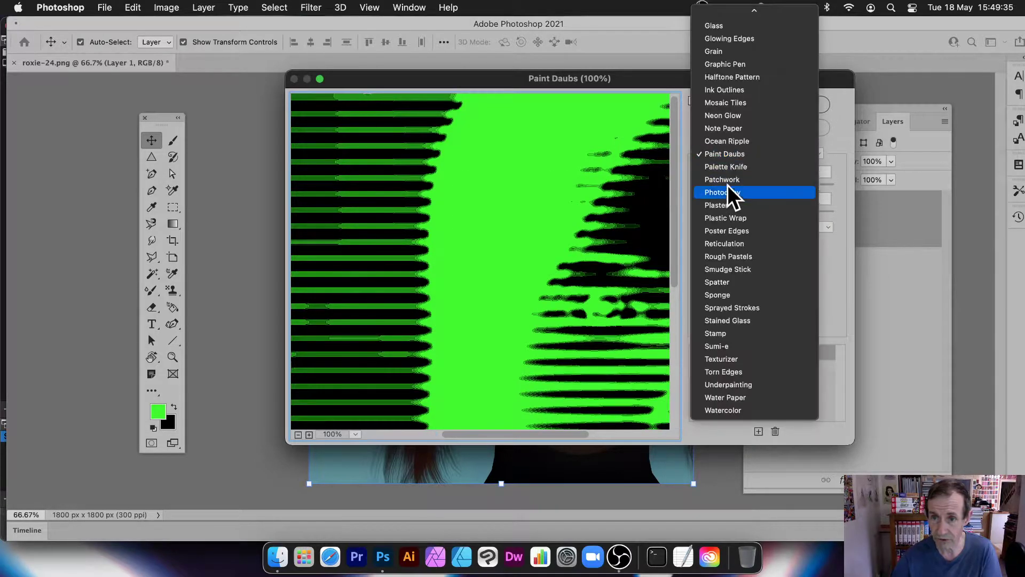
click(729, 188)
drag(563, 362, 373, 207)
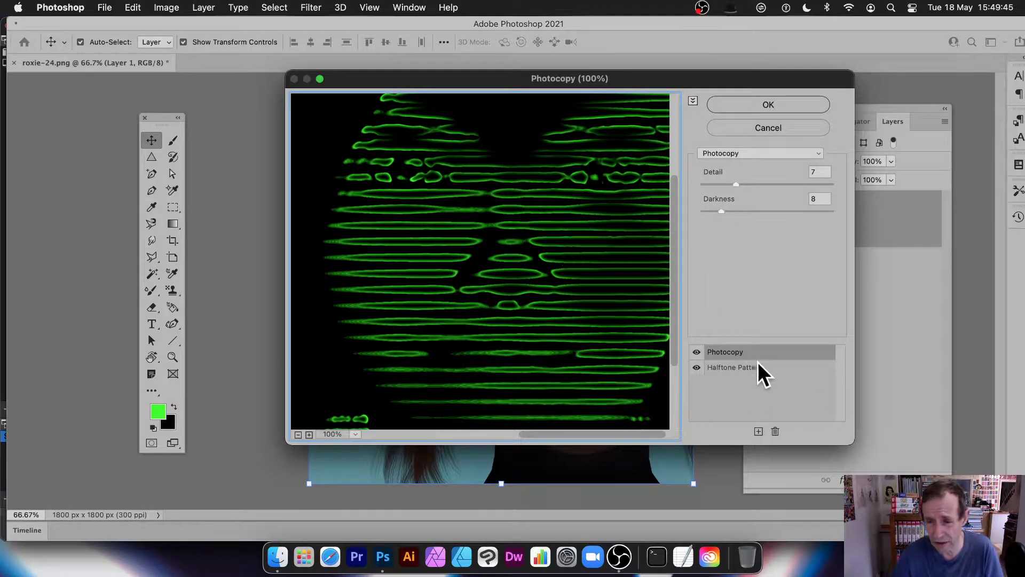
click(775, 431)
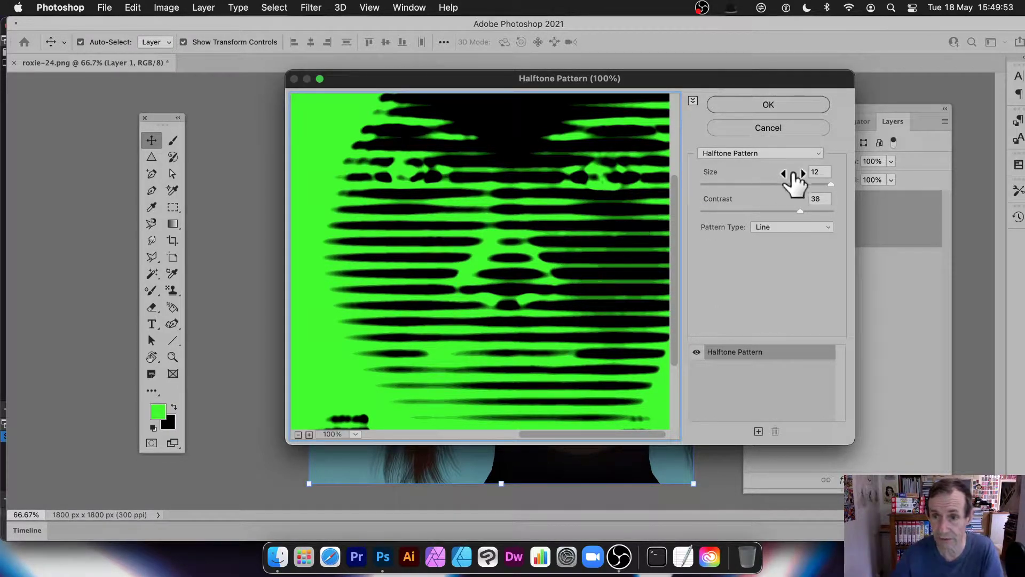
Set the halftone pattern's size to 10 and its contrast to 45
drag(815, 183, 841, 183)
drag(800, 211, 692, 215)
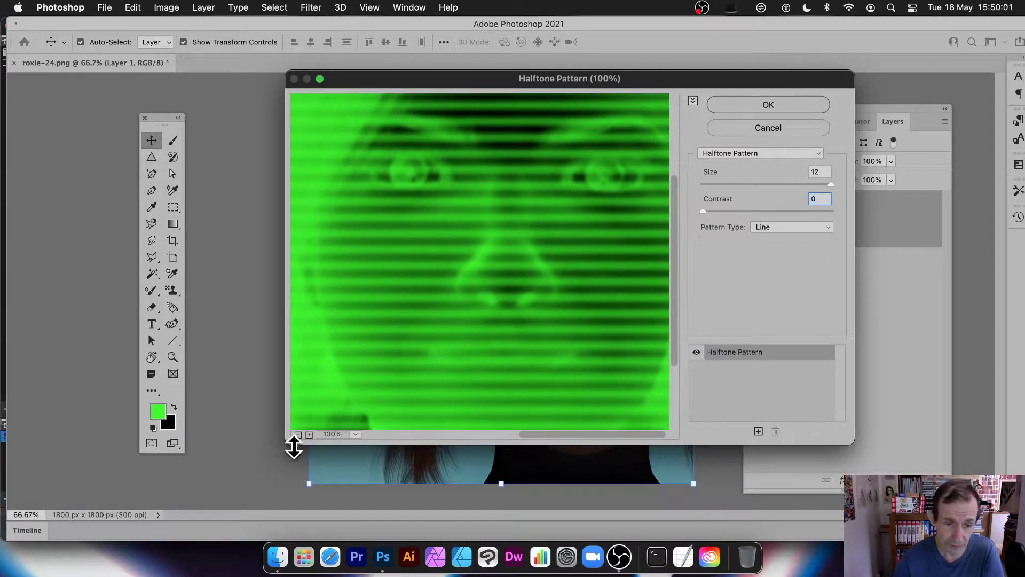
drag(736, 212, 771, 183)
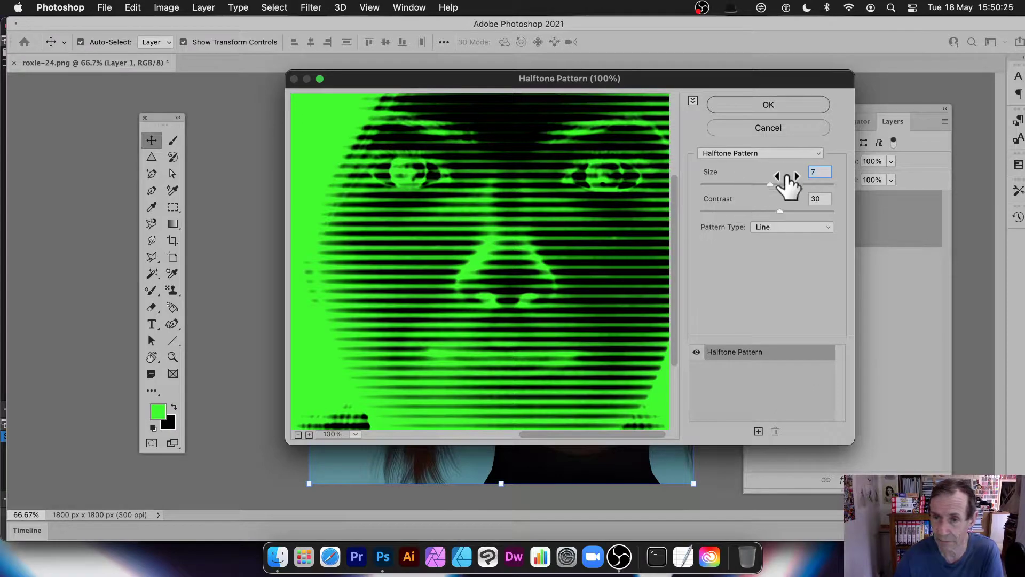
drag(783, 182, 818, 209)
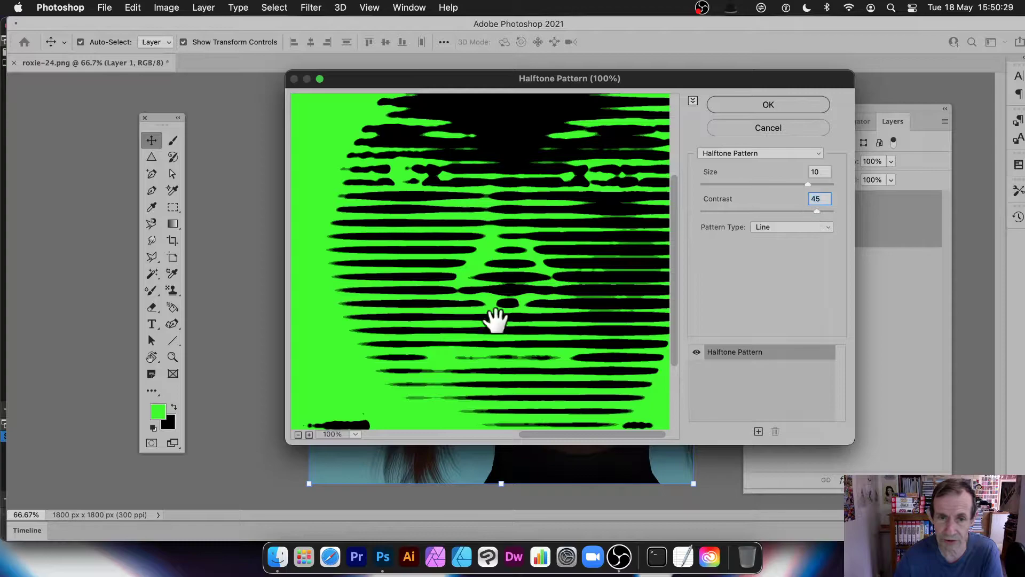
drag(554, 201, 508, 213)
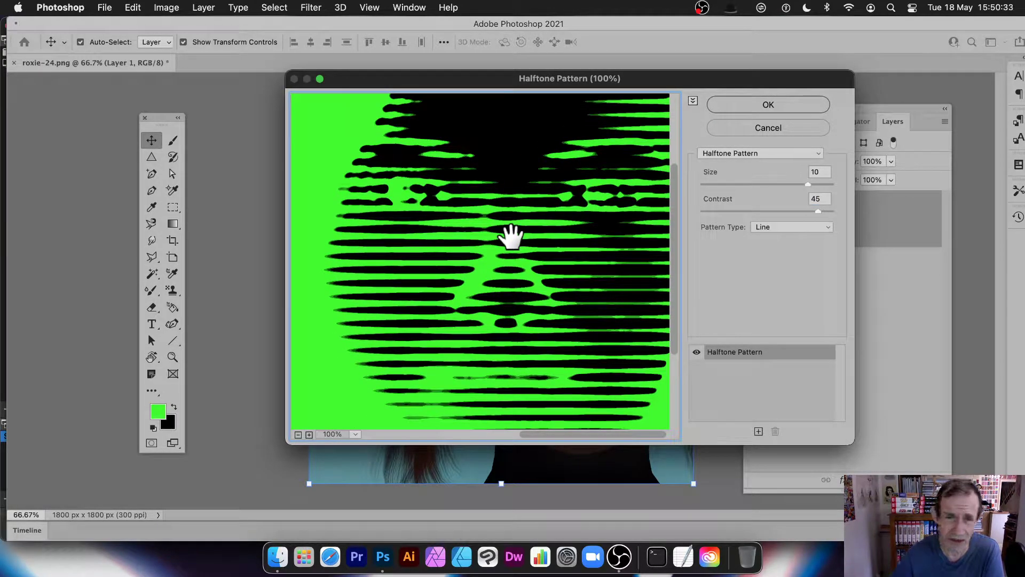
Try the Dot and Circle pattern types, return to Line, and apply the Halftone Pattern to the portrait
click(798, 229)
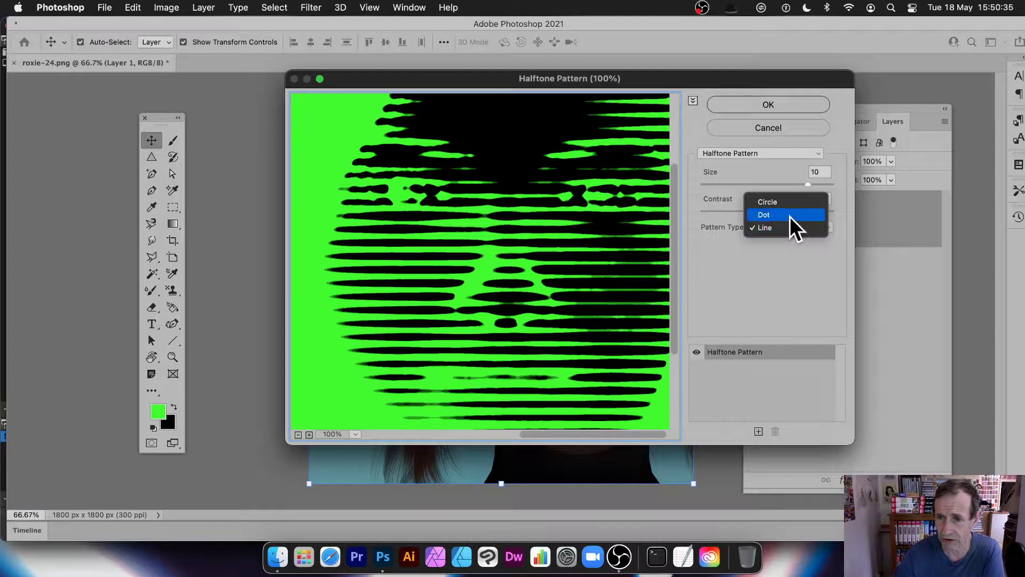
click(789, 217)
click(780, 226)
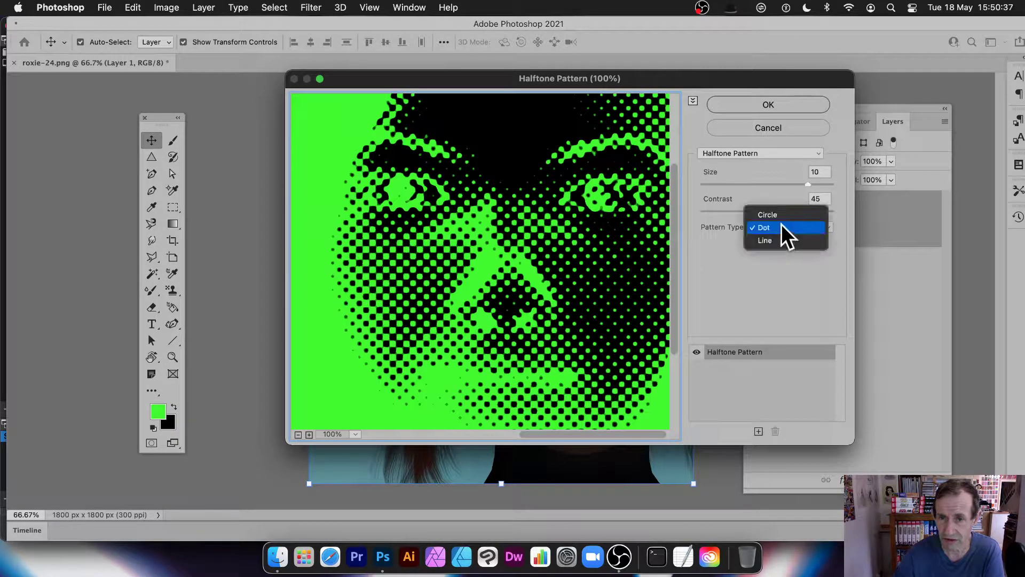
click(779, 214)
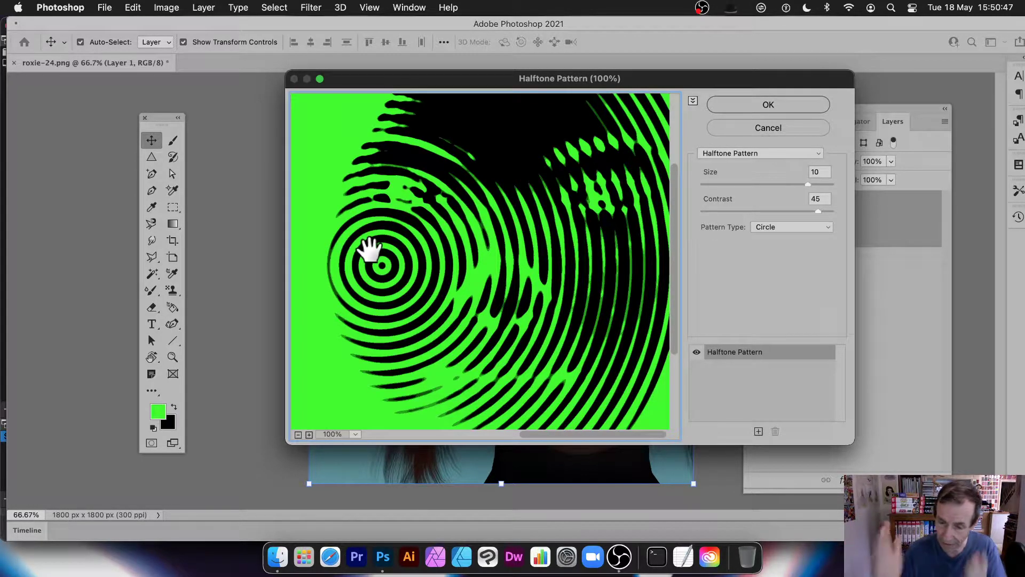
click(776, 230)
click(772, 252)
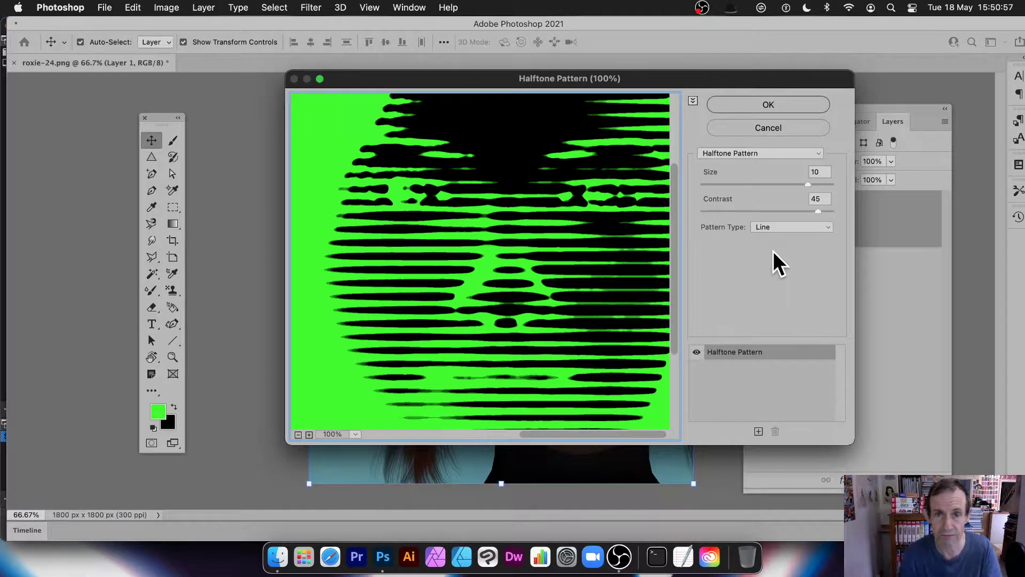
click(775, 103)
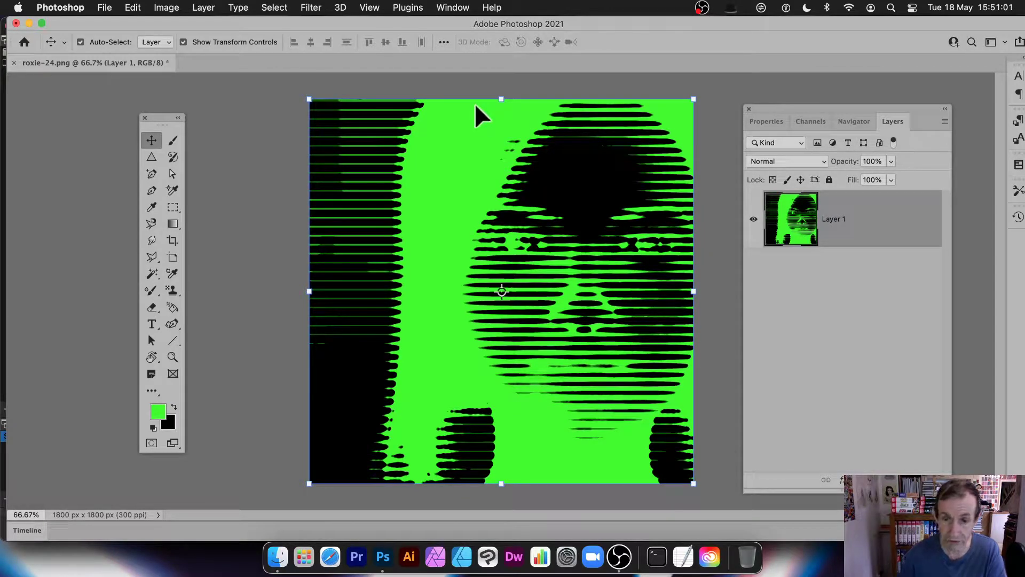
Try reapplying the last Filter Gallery effect to the halftoned portrait several times in a row
click(309, 6)
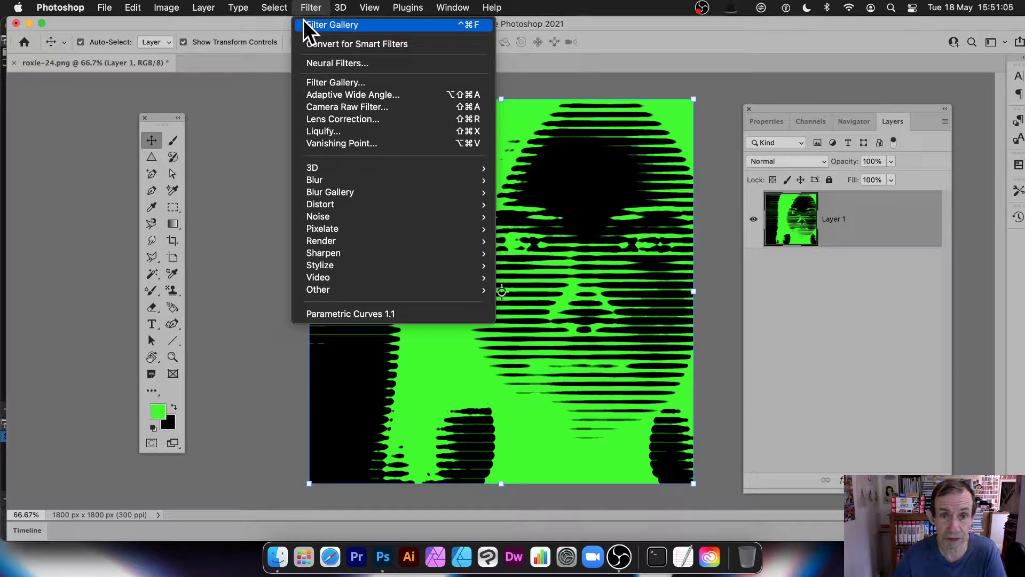
click(304, 24)
click(313, 5)
click(316, 24)
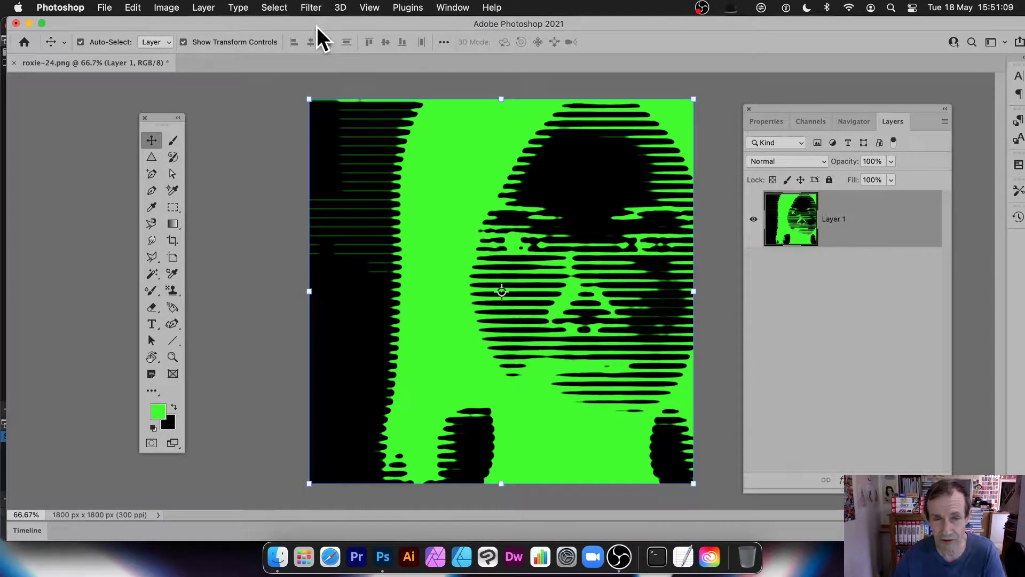
click(319, 6)
click(322, 22)
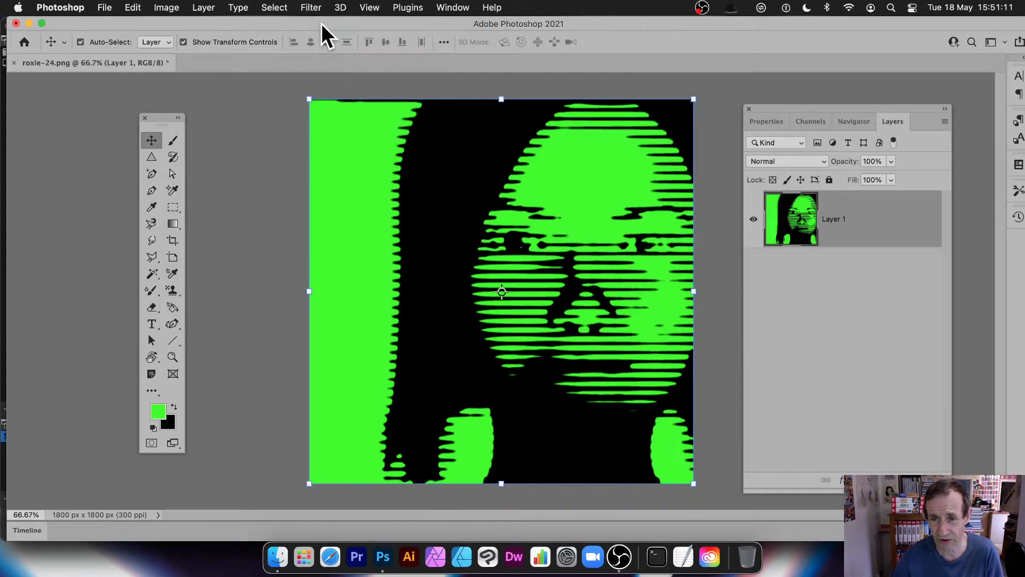
click(309, 7)
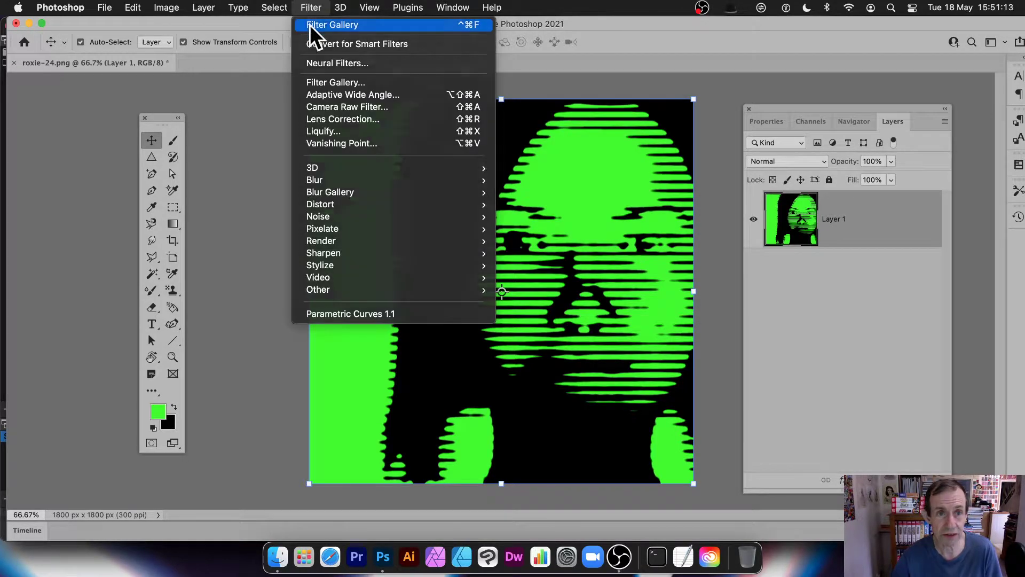
click(310, 25)
click(312, 7)
click(319, 24)
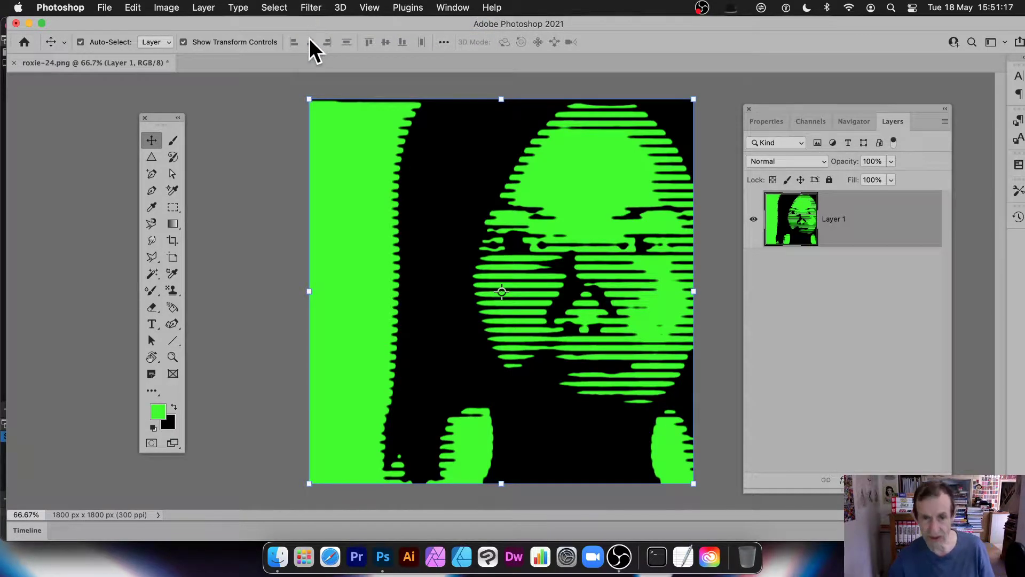
Undo all the halftone filter applications back to the unfiltered portrait
key(super+z)
key(super+z)
key(super+z)
key(super+z)
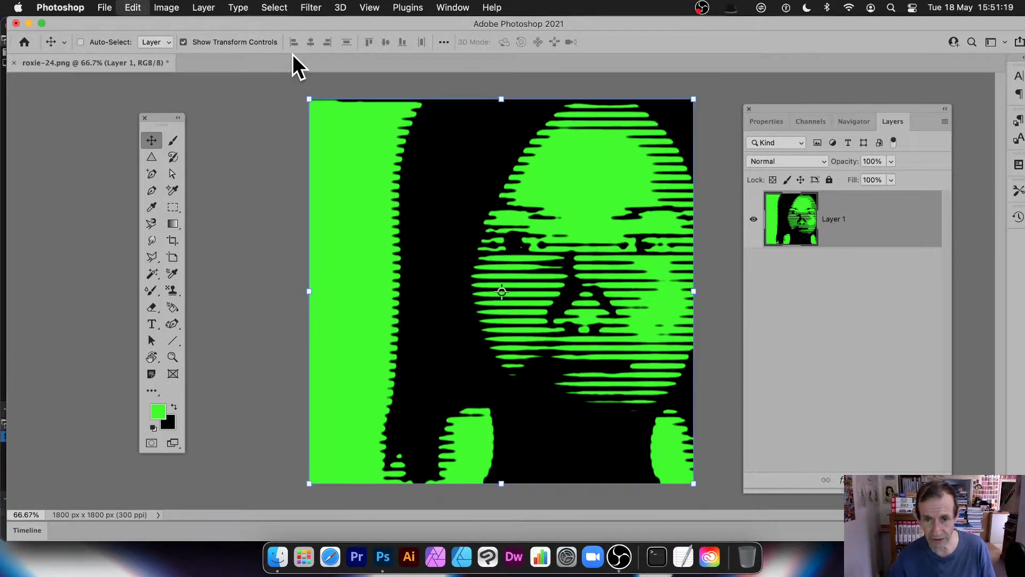
key(super+z)
key(super+z)
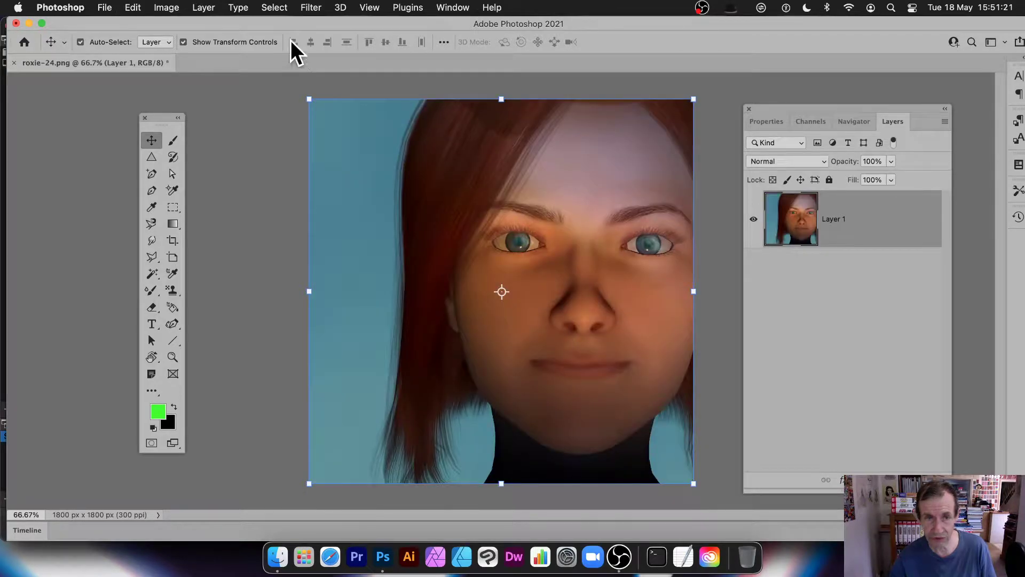
Apply the last Filter Gallery effect once to the original portrait, checking it with an undo and redo
click(303, 8)
click(304, 24)
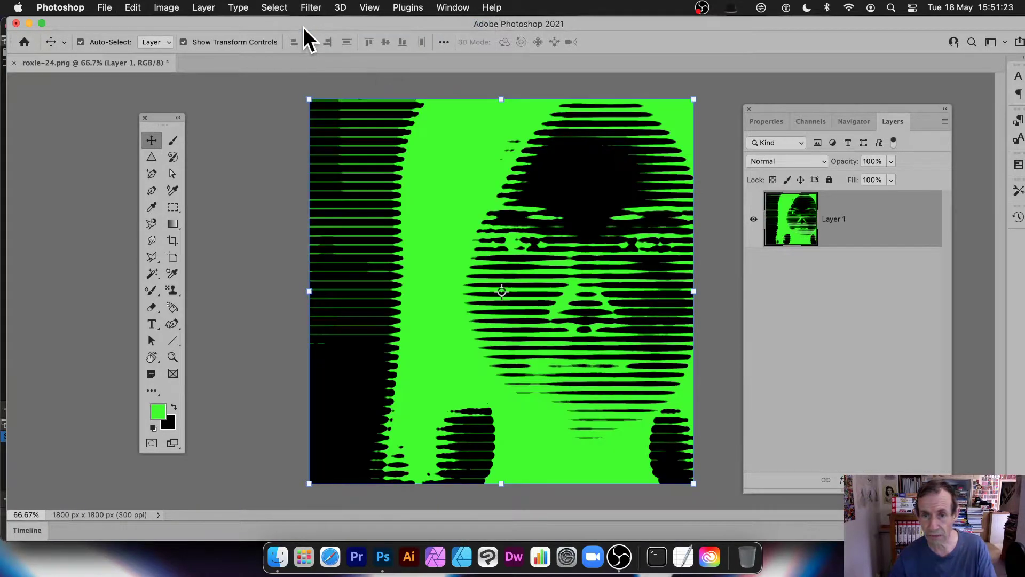
key(super+z)
key(super+shift+z)
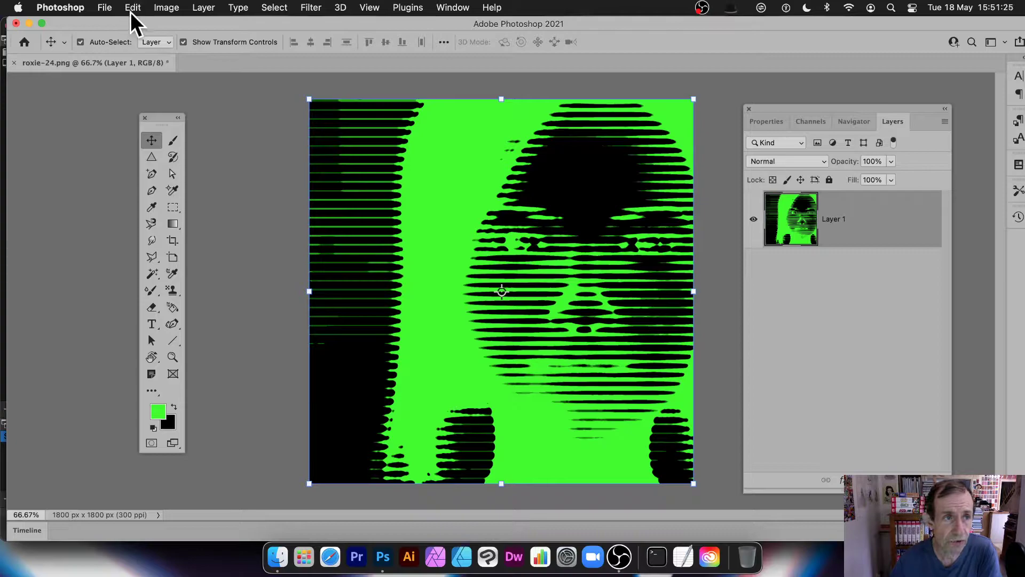
Fade the halftone filter at 100% opacity, trying the Darken, Color Burn and Lighten modes
click(132, 8)
click(145, 69)
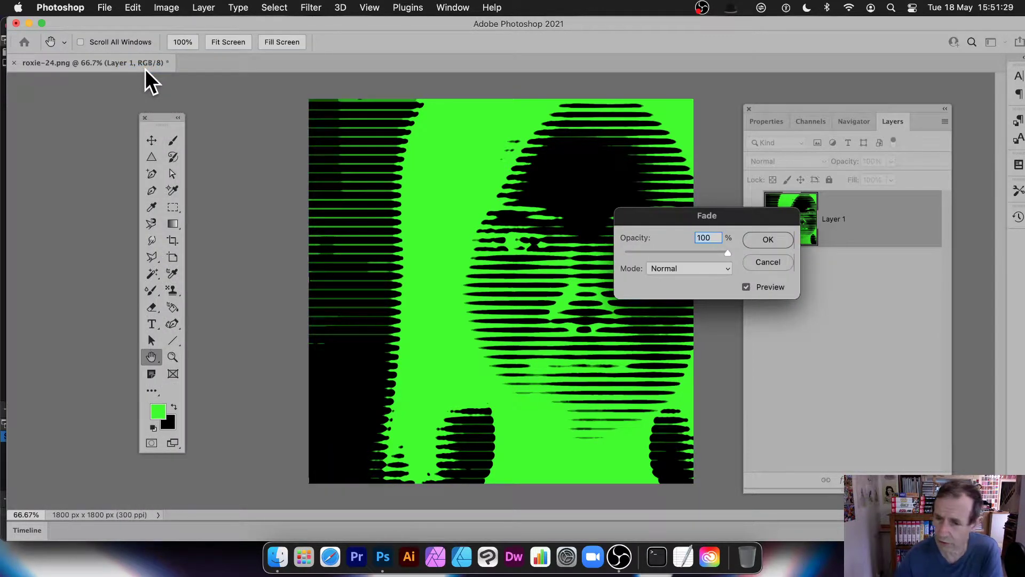
click(702, 266)
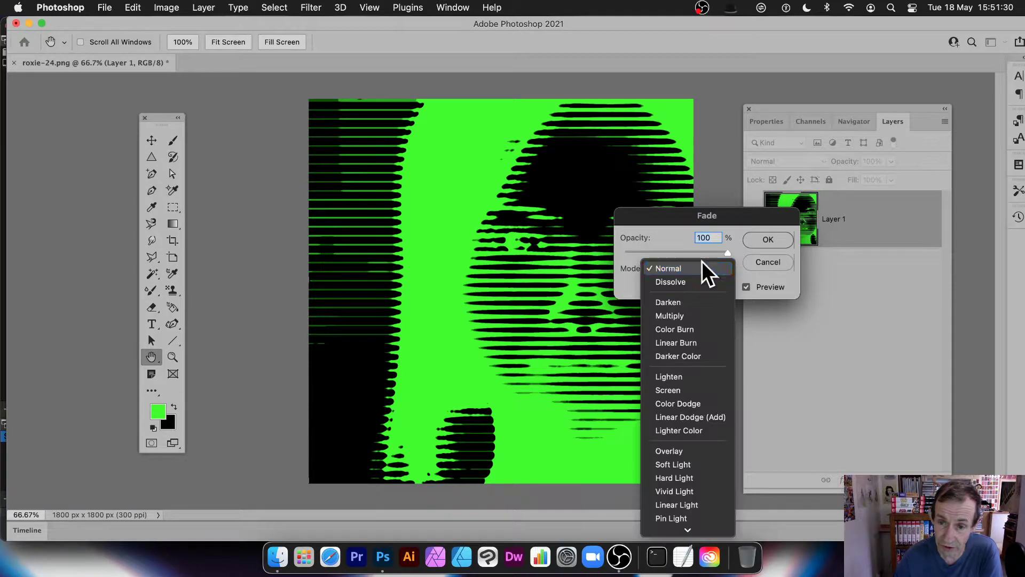
click(695, 299)
click(666, 267)
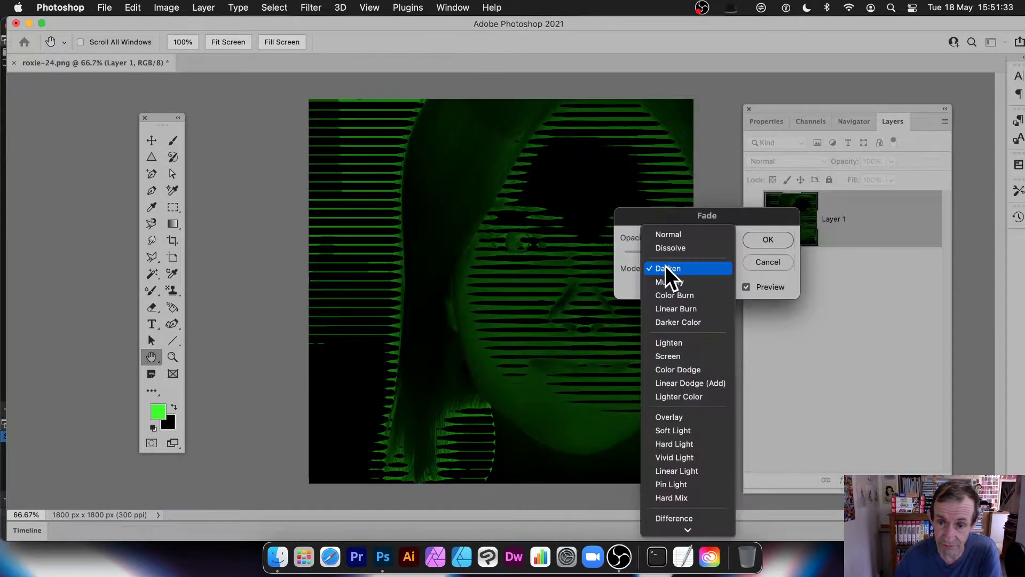
click(666, 291)
click(669, 267)
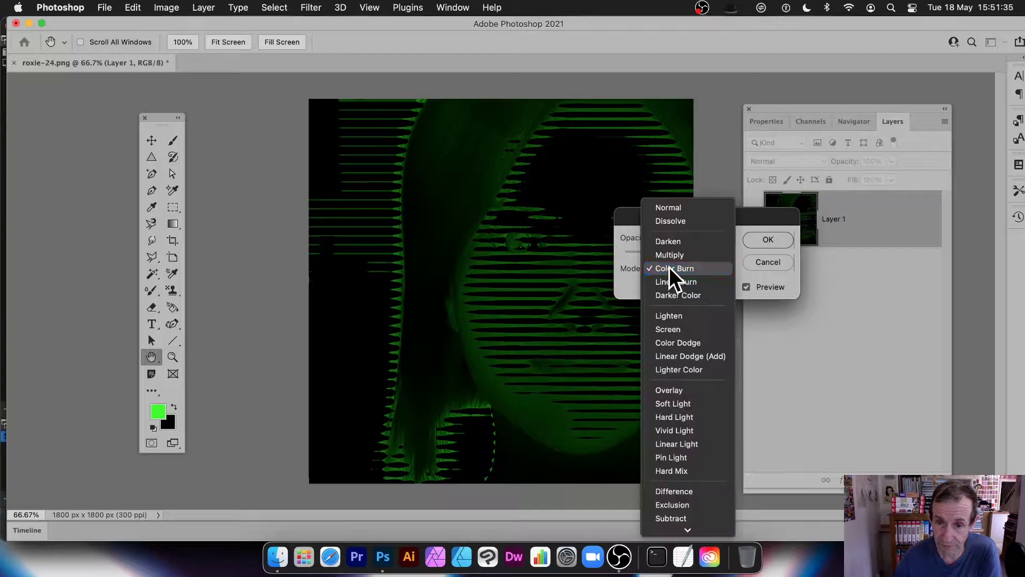
click(675, 319)
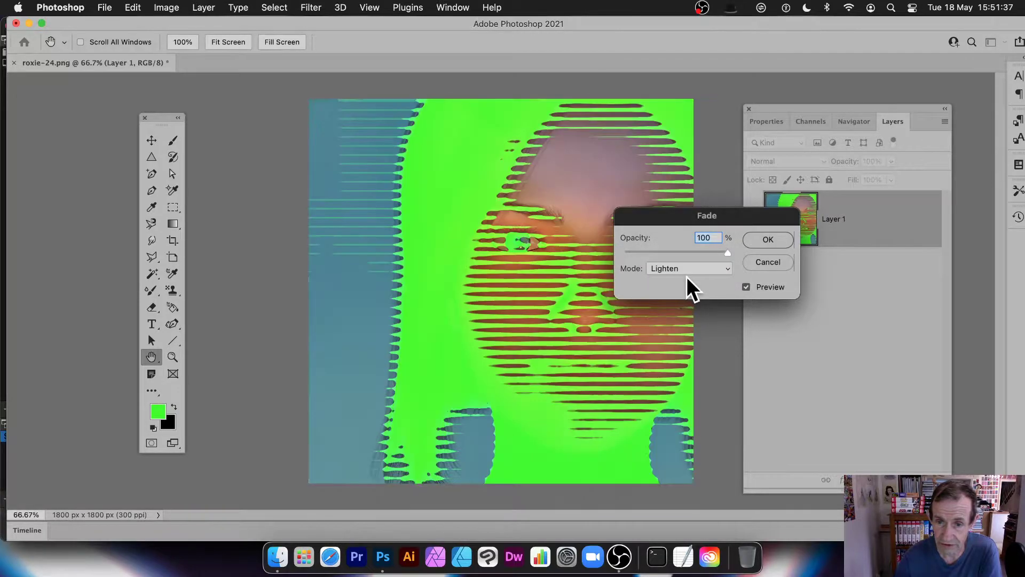
Switch the fade mode to Soft Light at 100% opacity and apply it to the halftoned portrait
click(687, 270)
click(685, 357)
drag(695, 252, 763, 252)
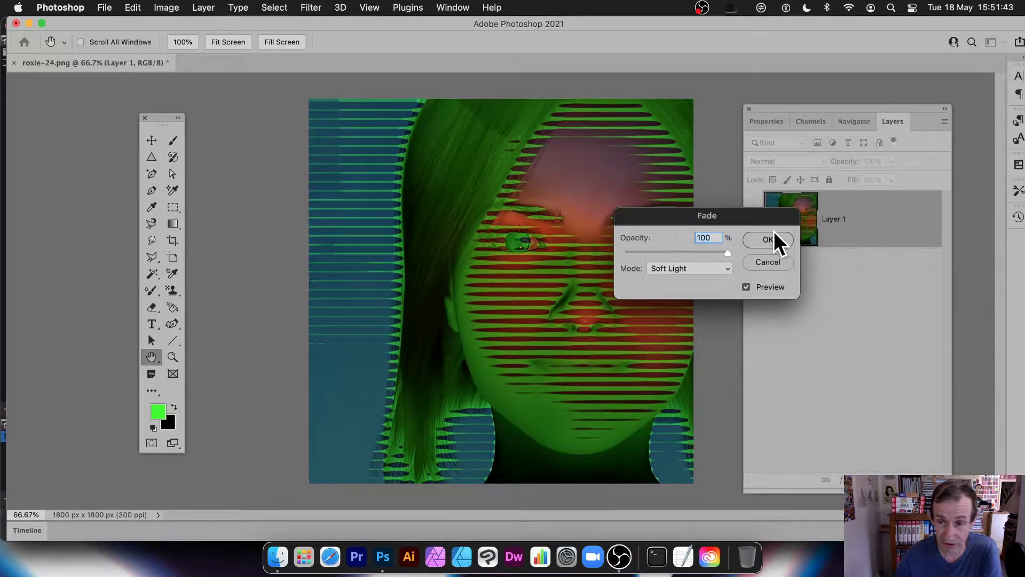
click(775, 234)
key(v)
Reapply the last Filter Gallery effect and fade it to 67% opacity in Overlay mode, trying Darken first
click(309, 8)
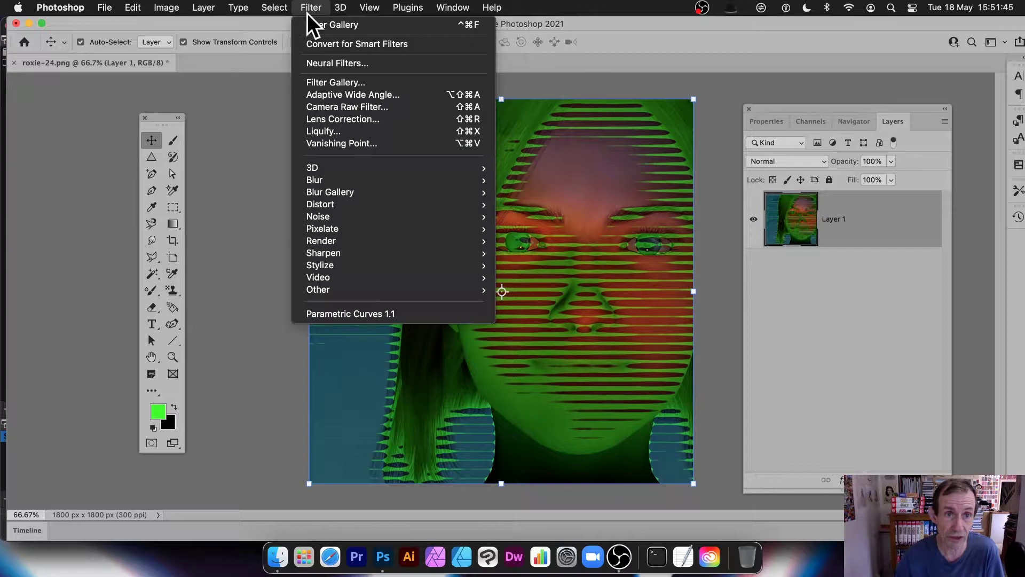
click(310, 21)
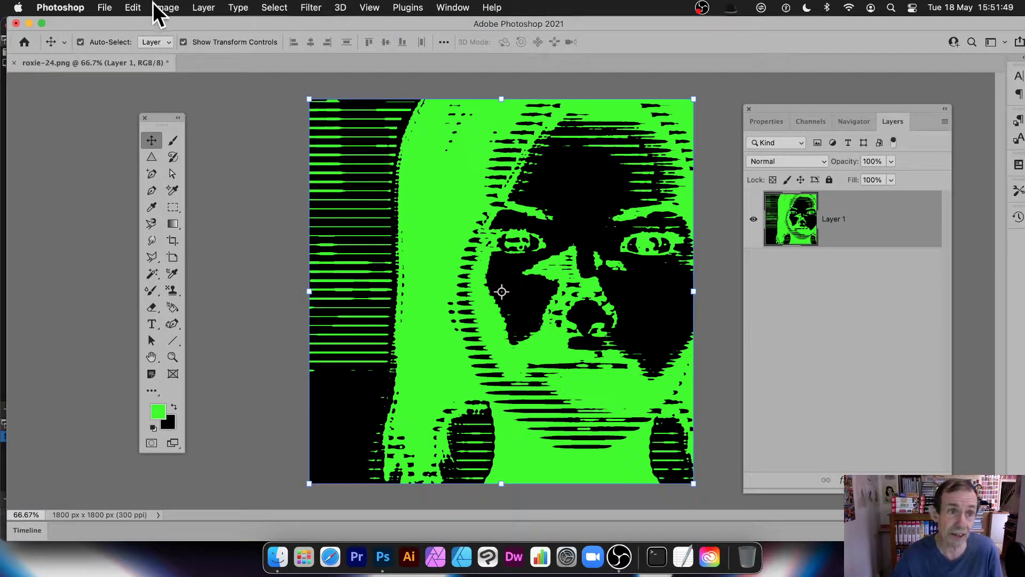
click(134, 7)
click(138, 64)
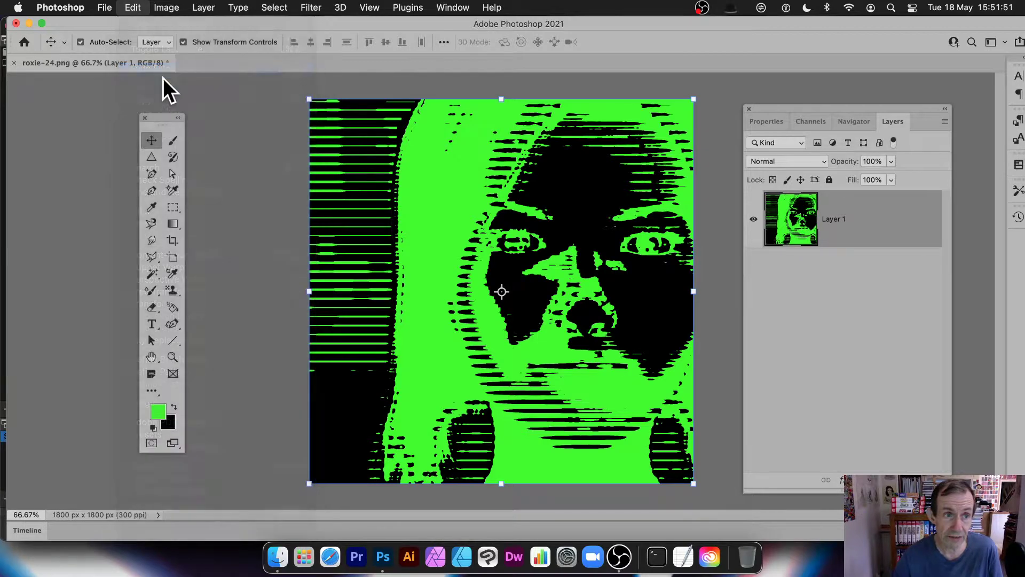
click(694, 250)
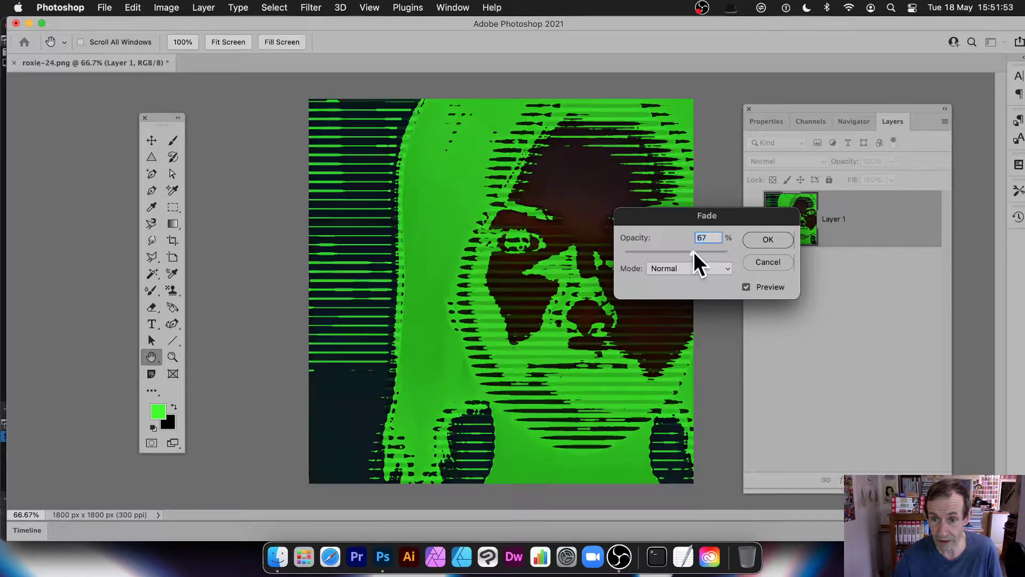
click(699, 267)
click(694, 301)
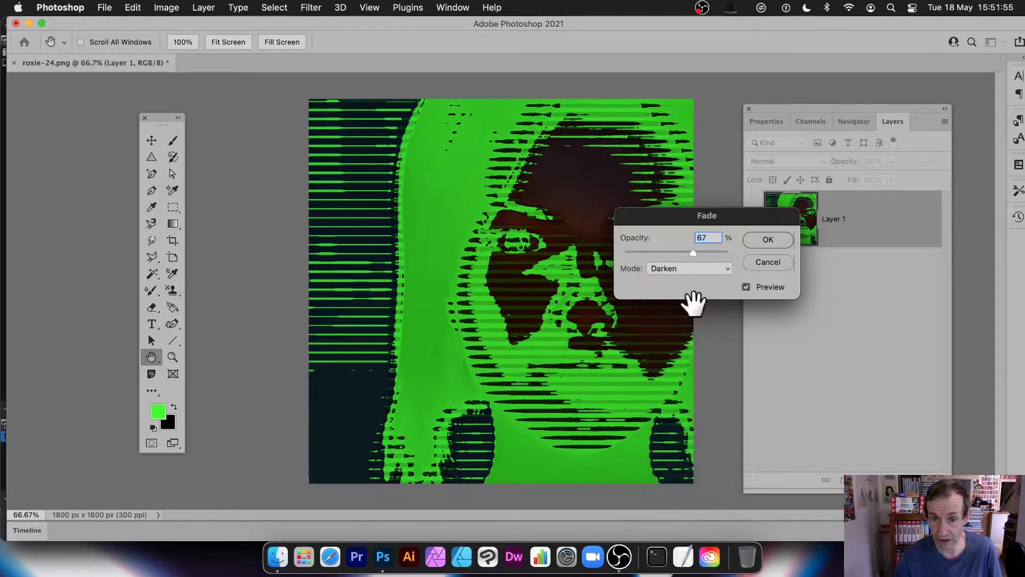
click(685, 267)
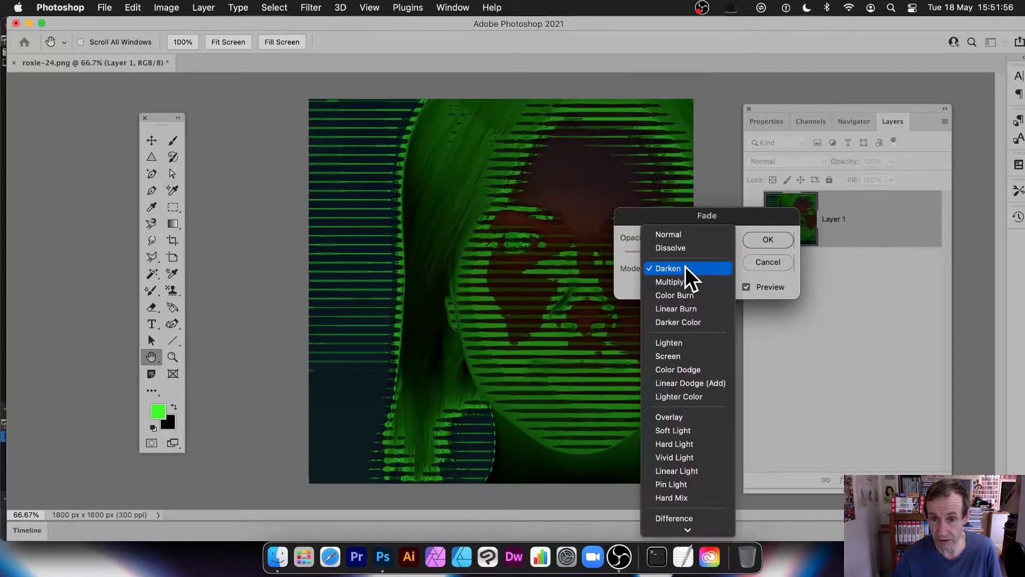
click(692, 415)
click(769, 240)
key(v)
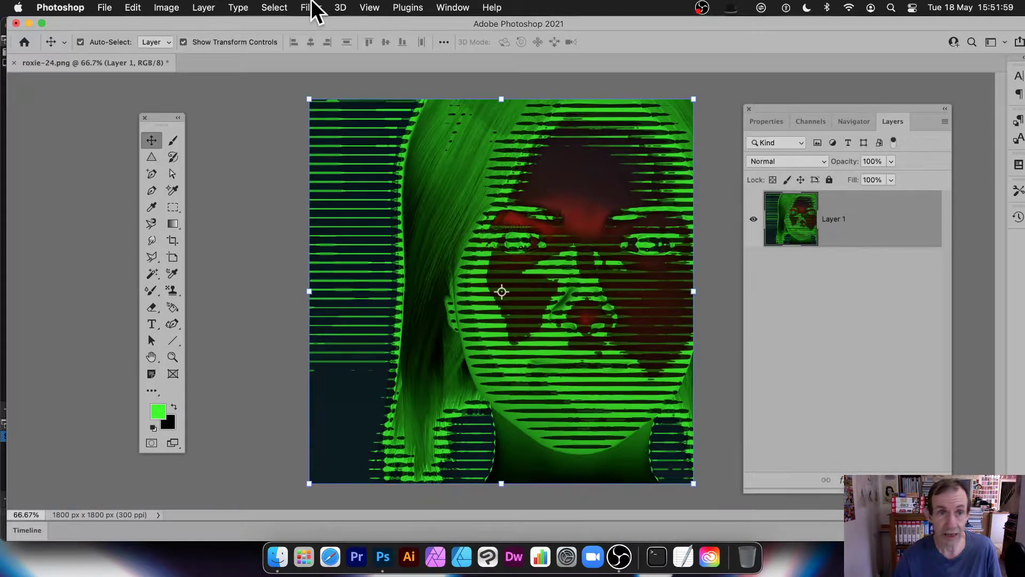
Change the foreground color to the blue 00a8ff
click(162, 410)
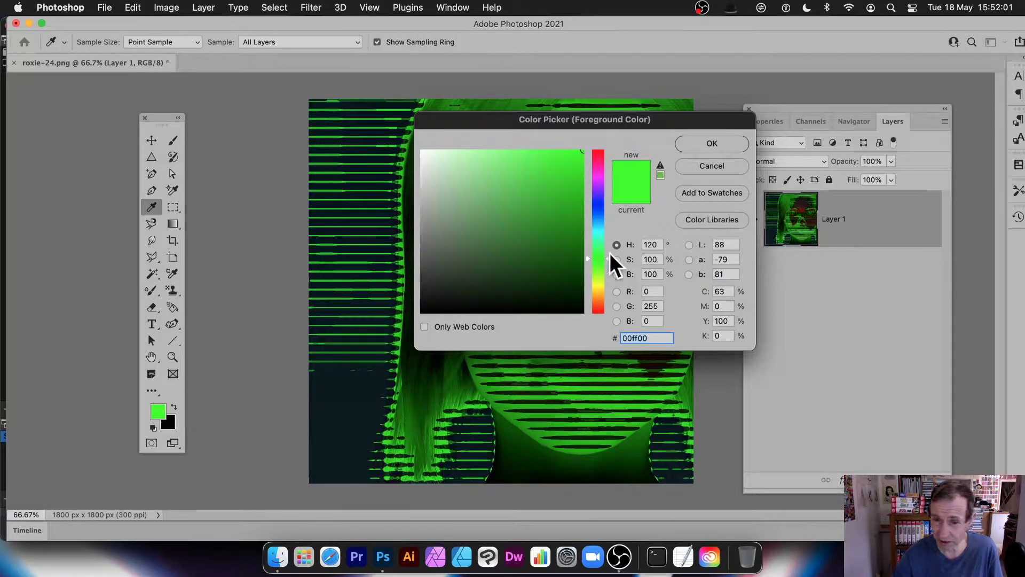
click(600, 221)
drag(599, 220, 598, 222)
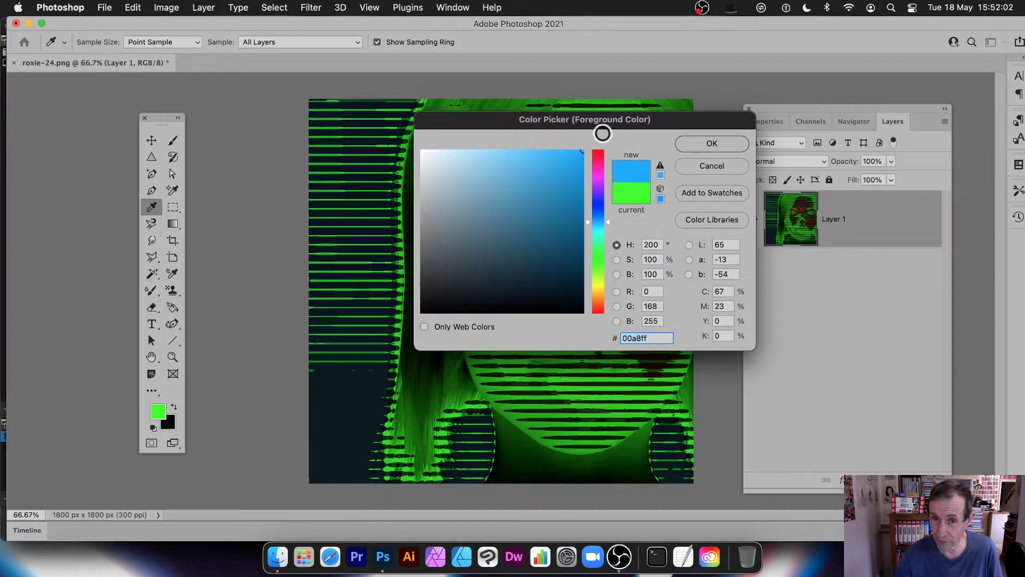
click(719, 142)
key(v)
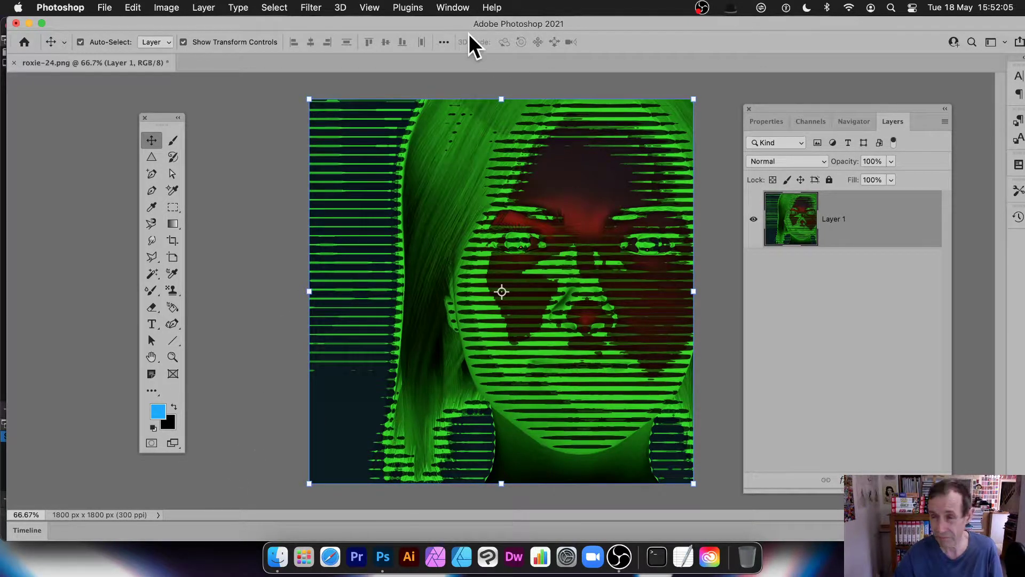
Reapply the last Filter Gallery effect three times in a row using the blue foreground color
click(319, 6)
click(317, 25)
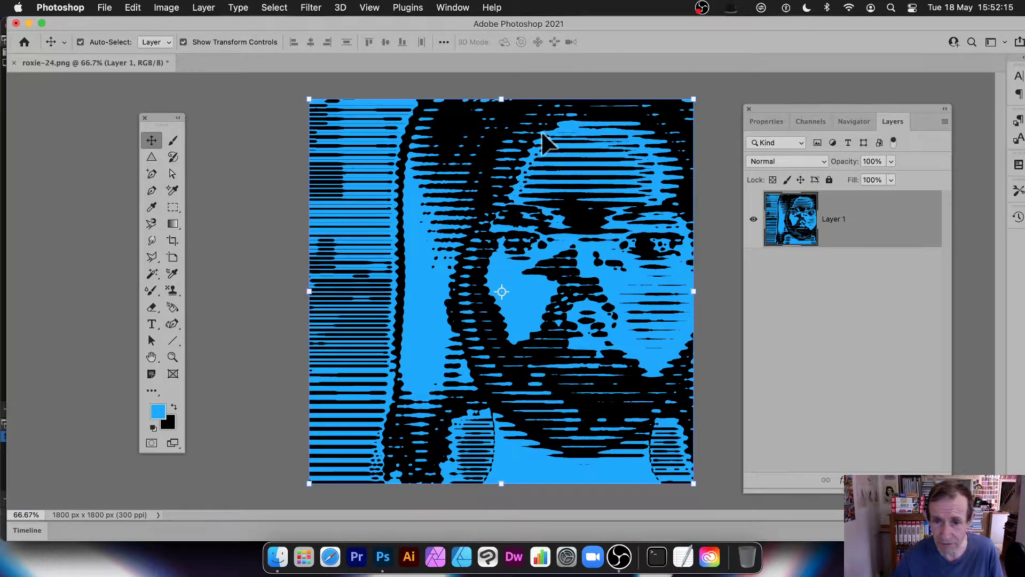
click(313, 8)
click(314, 23)
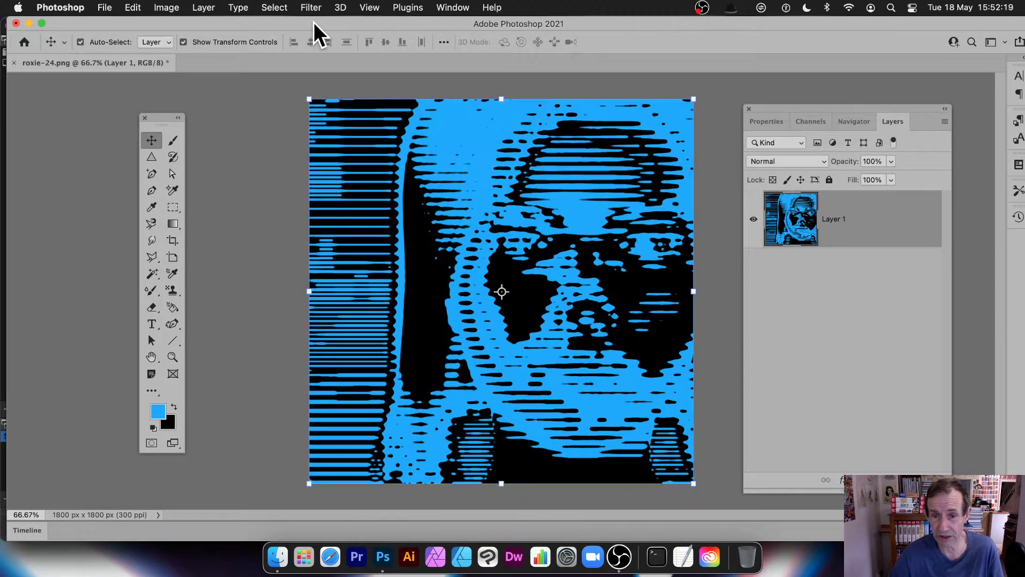
click(305, 7)
click(313, 24)
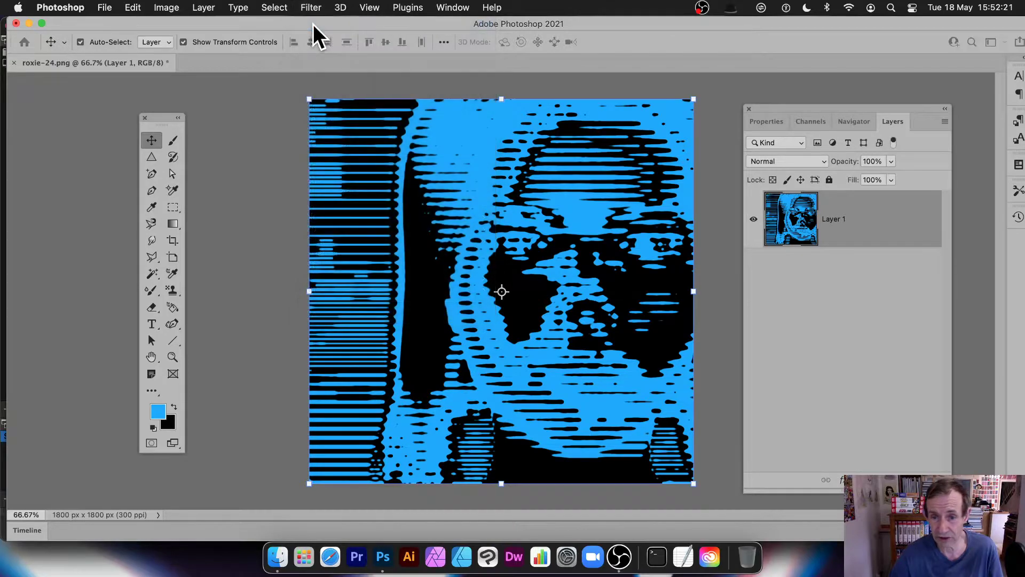
Undo all the filter and fade applications back to the unfiltered portrait
click(134, 9)
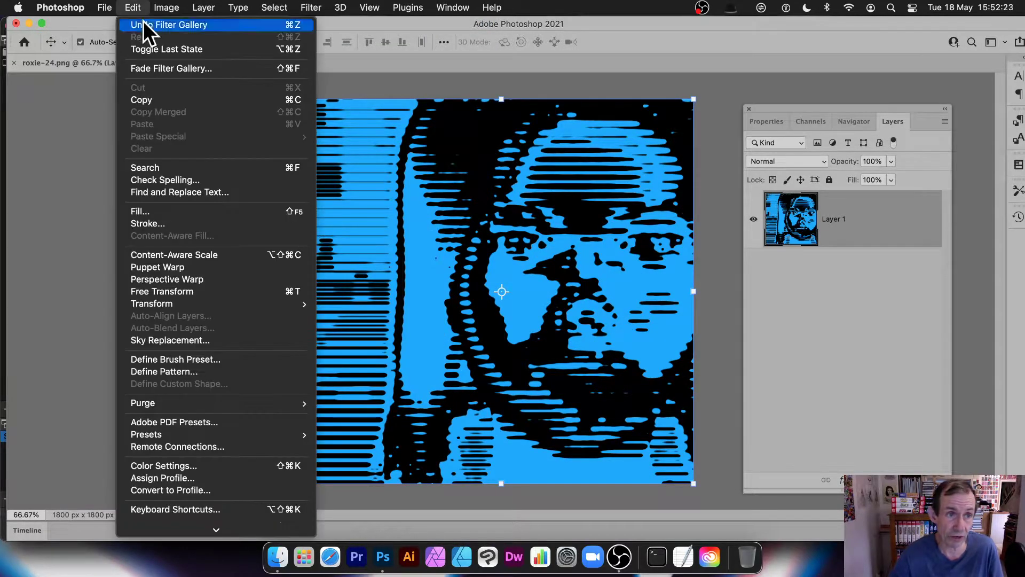
click(492, 121)
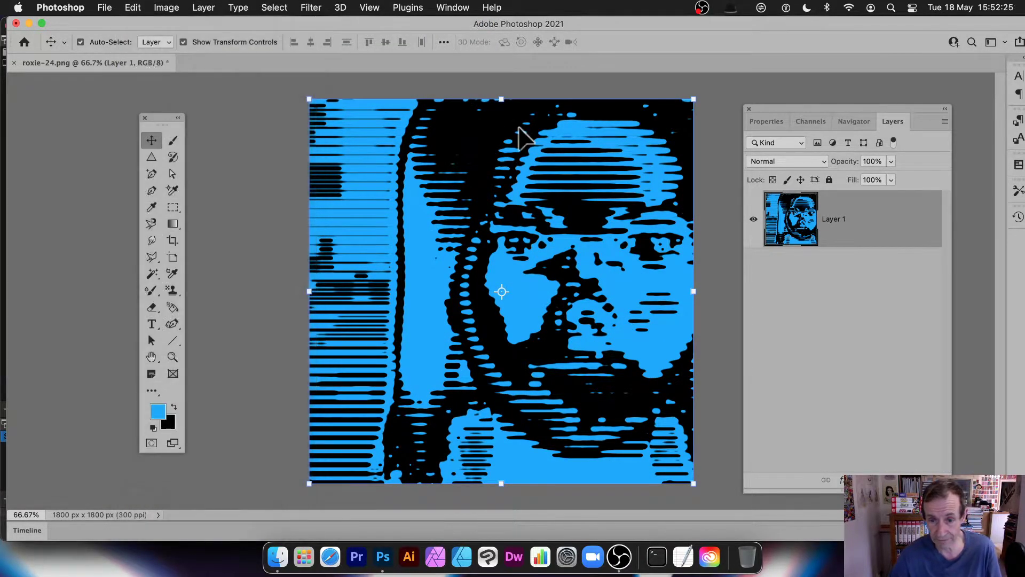
key(super+z)
key(super+z)
key(super+z)
key(super+z)
key(super+z)
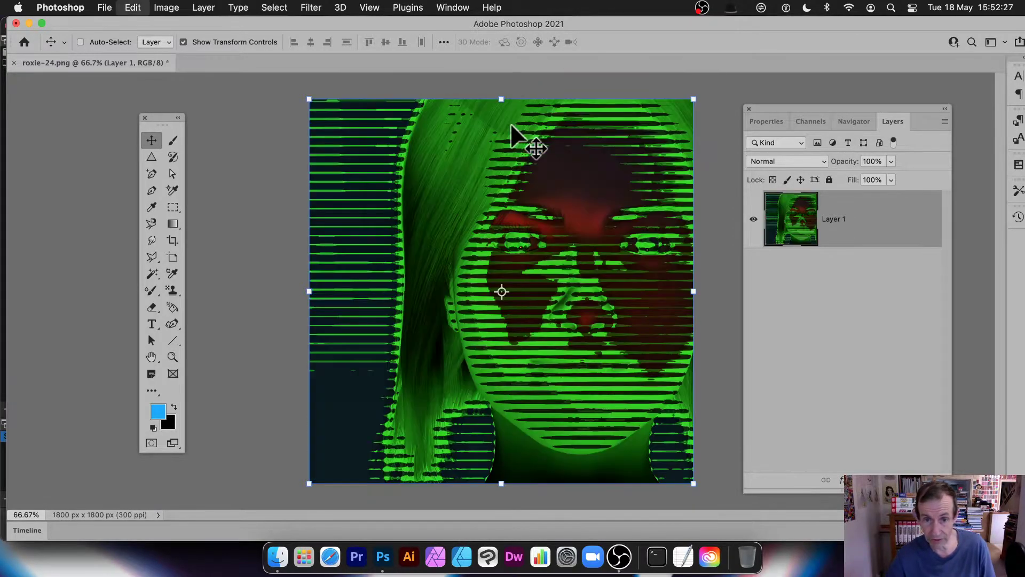
key(super+z)
key(super+z)
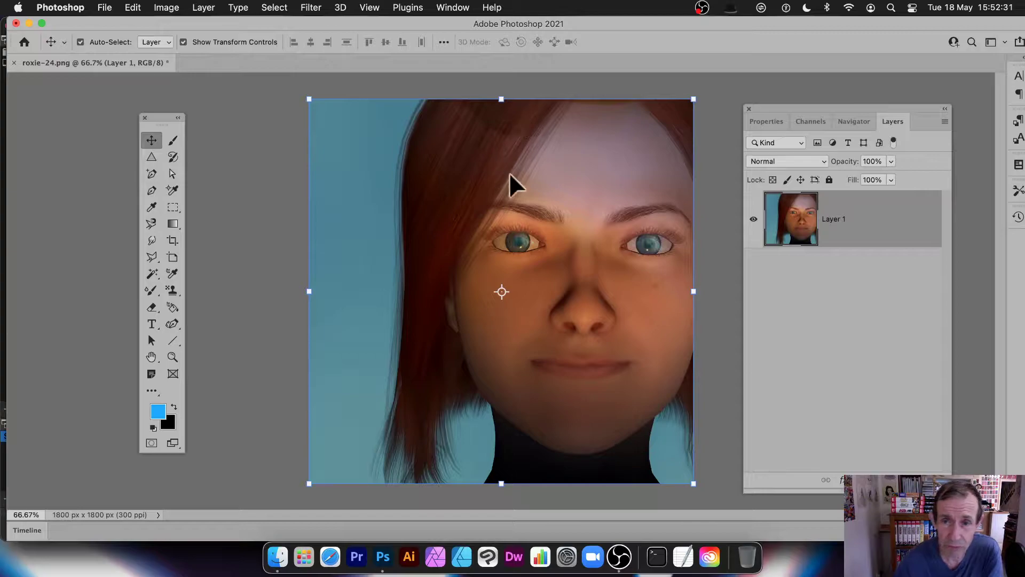
Duplicate the portrait layer twice within roxie-24.png and check the topmost copy by toggling its visibility
click(216, 5)
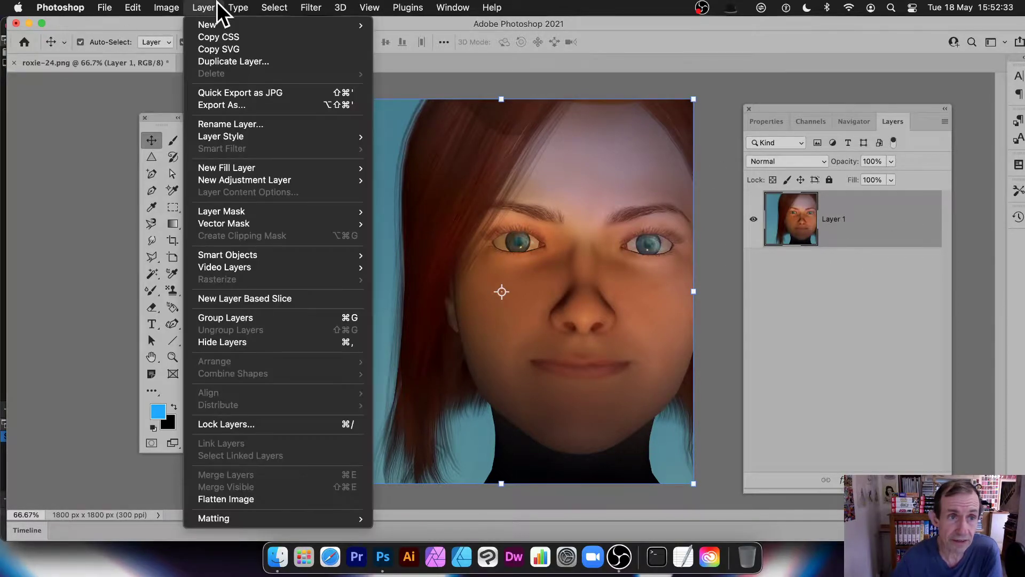
mouse_move(209, 27)
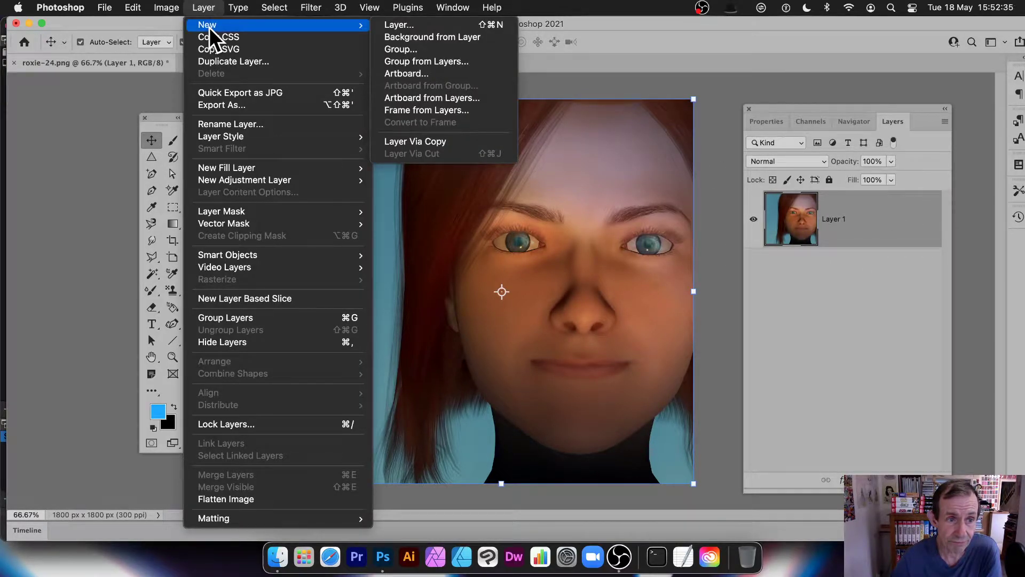
click(210, 60)
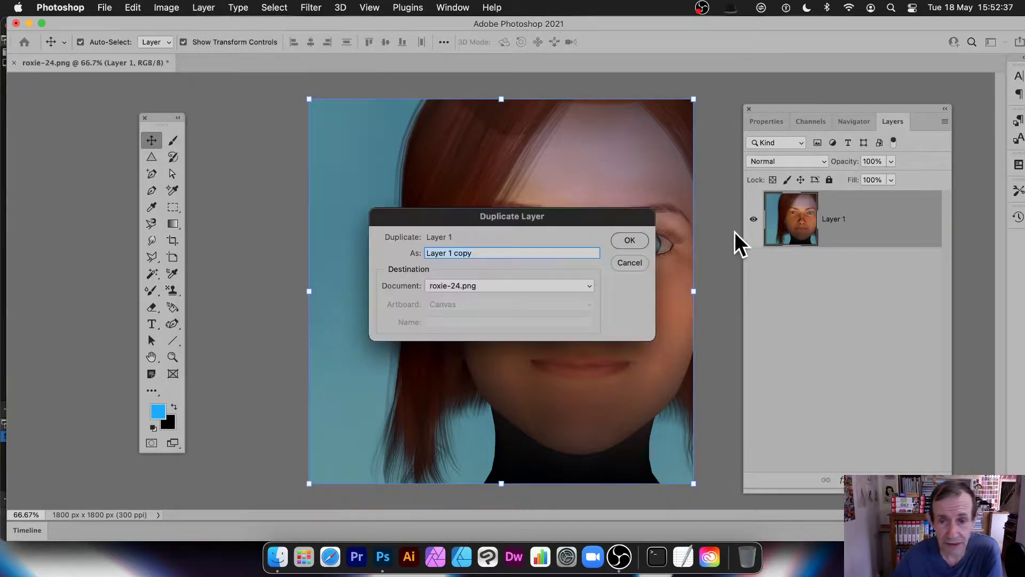
click(631, 240)
click(204, 6)
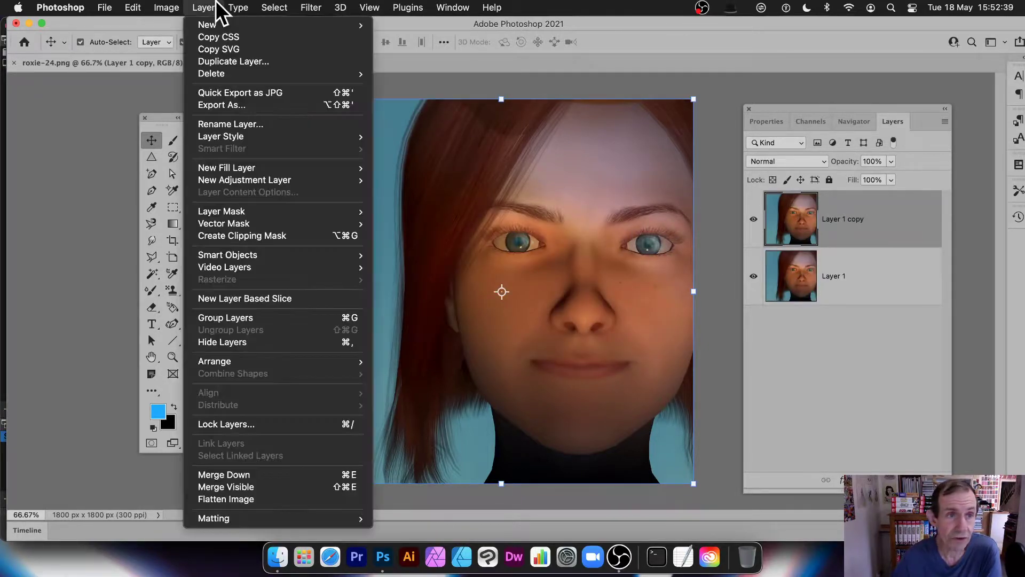
click(219, 60)
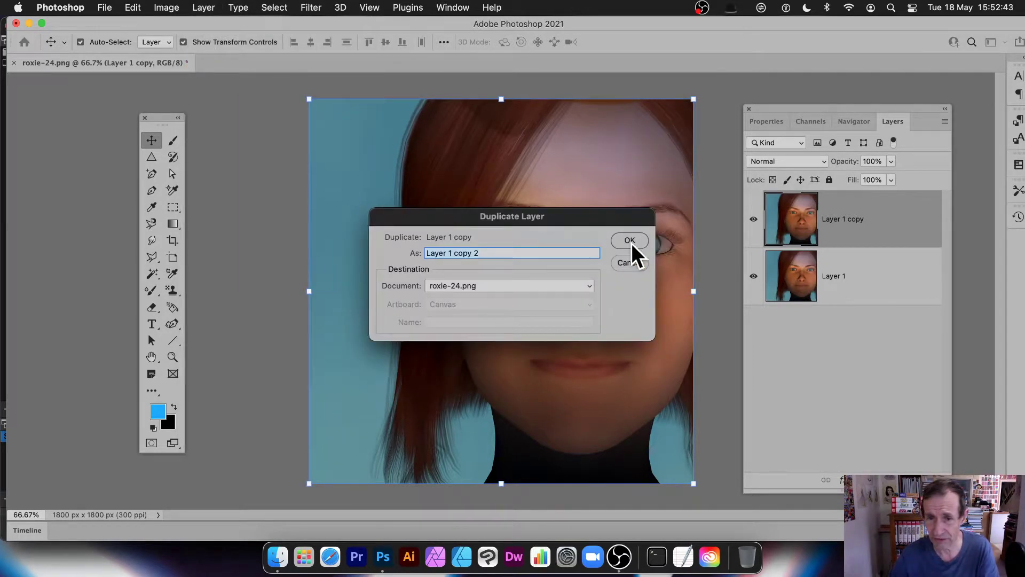
click(630, 239)
click(753, 219)
click(753, 219)
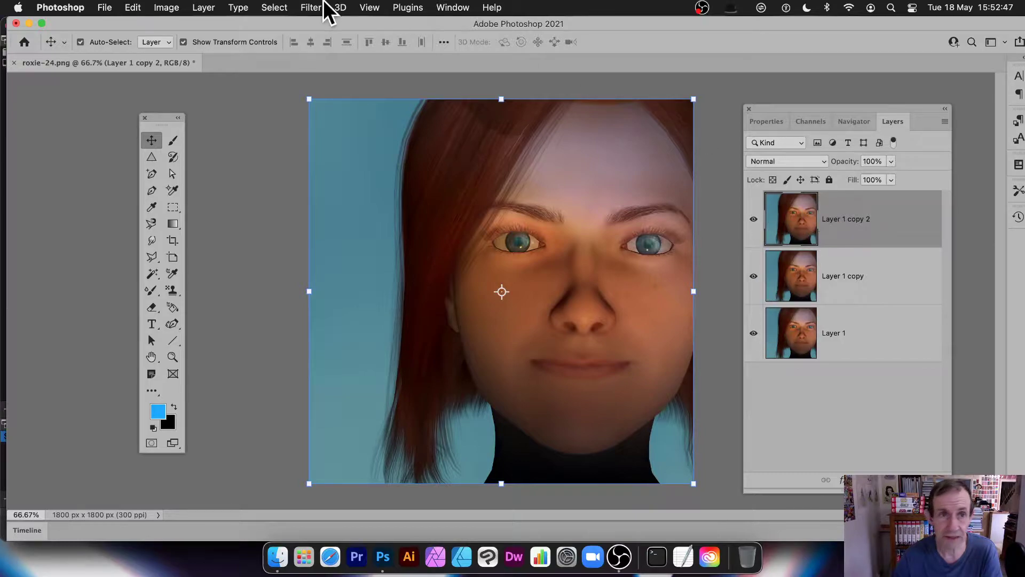
Apply the Filter Gallery's Halftone Pattern to the topmost portrait copy with size 10, contrast 45 and the Line type
click(309, 7)
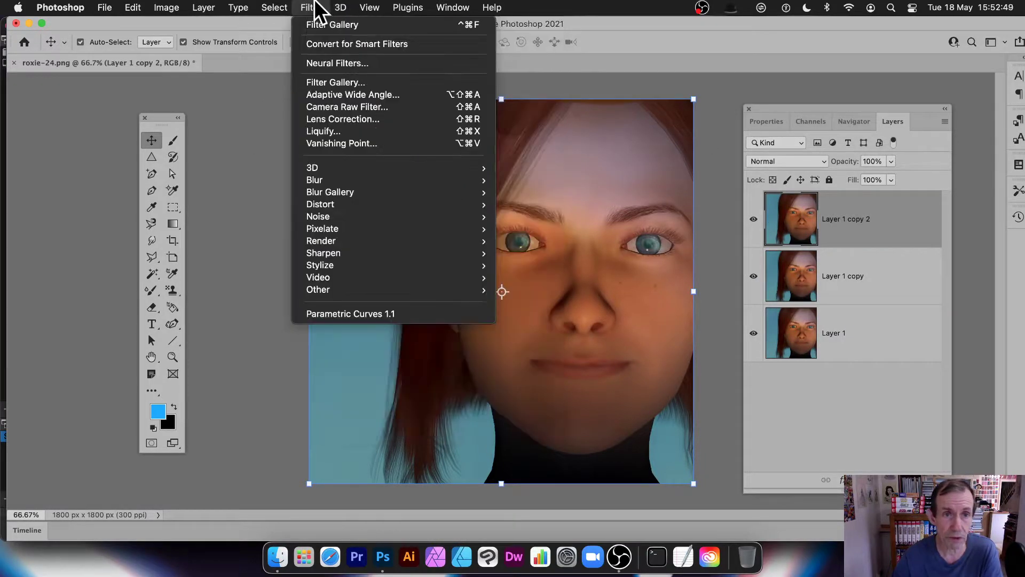
click(317, 83)
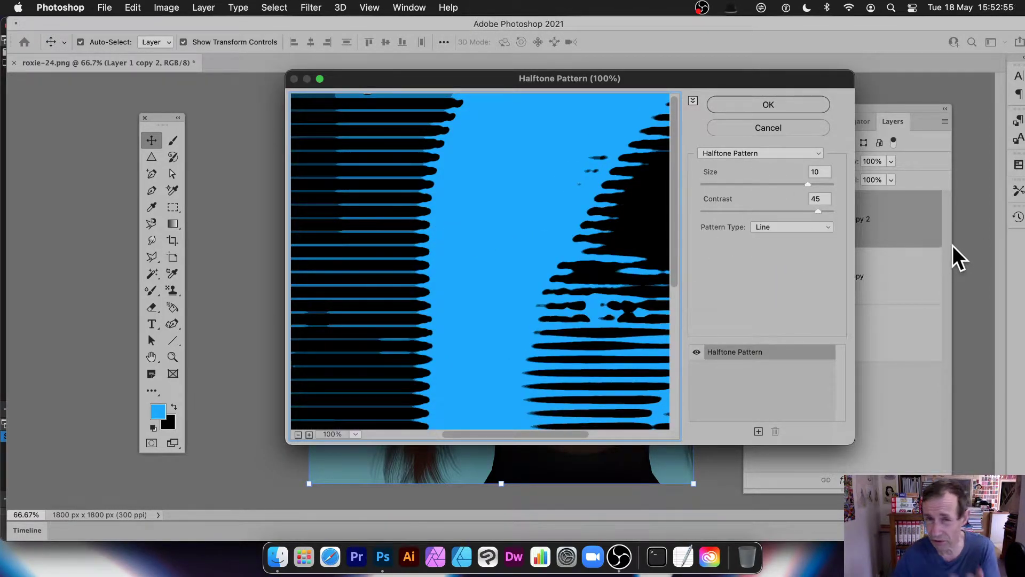
click(787, 227)
click(793, 224)
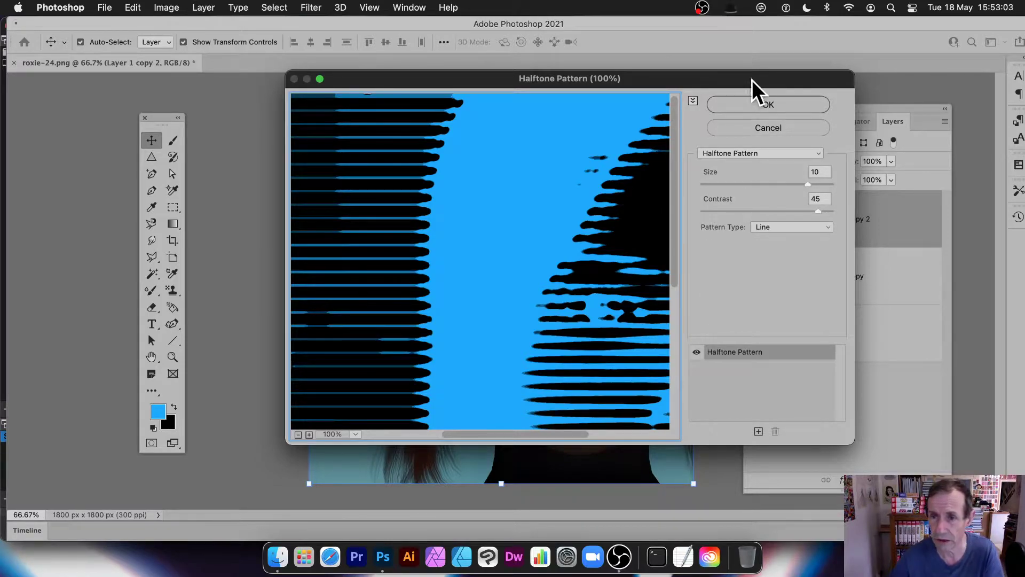
click(759, 102)
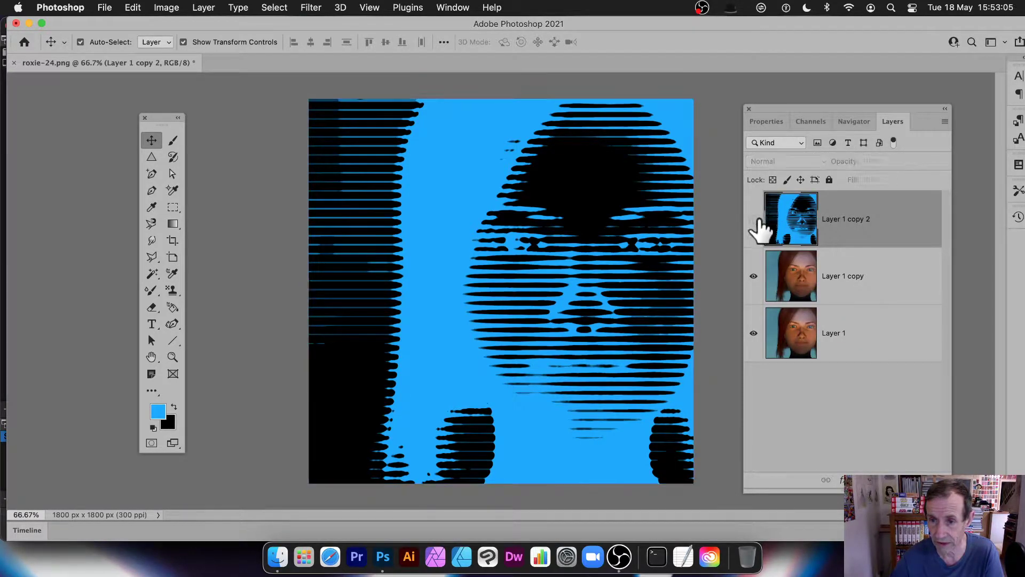
Hide the topmost blue halftone copy and select the middle portrait copy
click(754, 219)
click(871, 285)
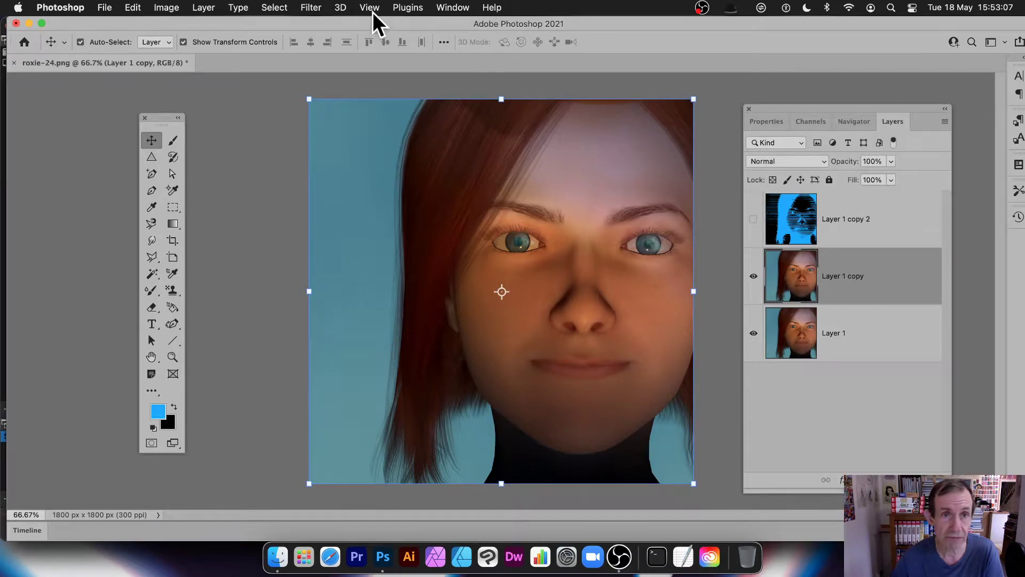
click(311, 8)
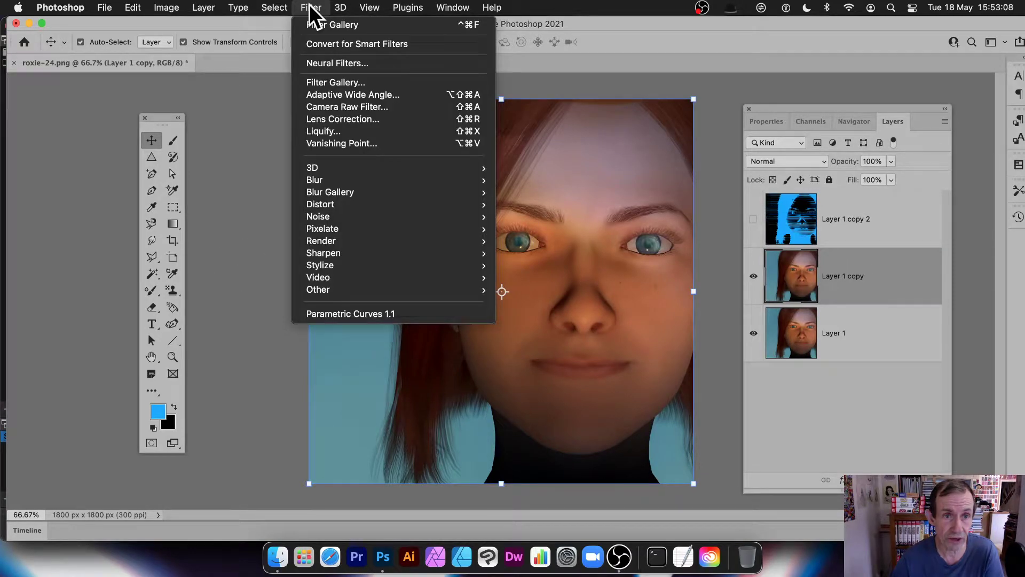
click(332, 84)
drag(573, 253, 544, 188)
click(767, 123)
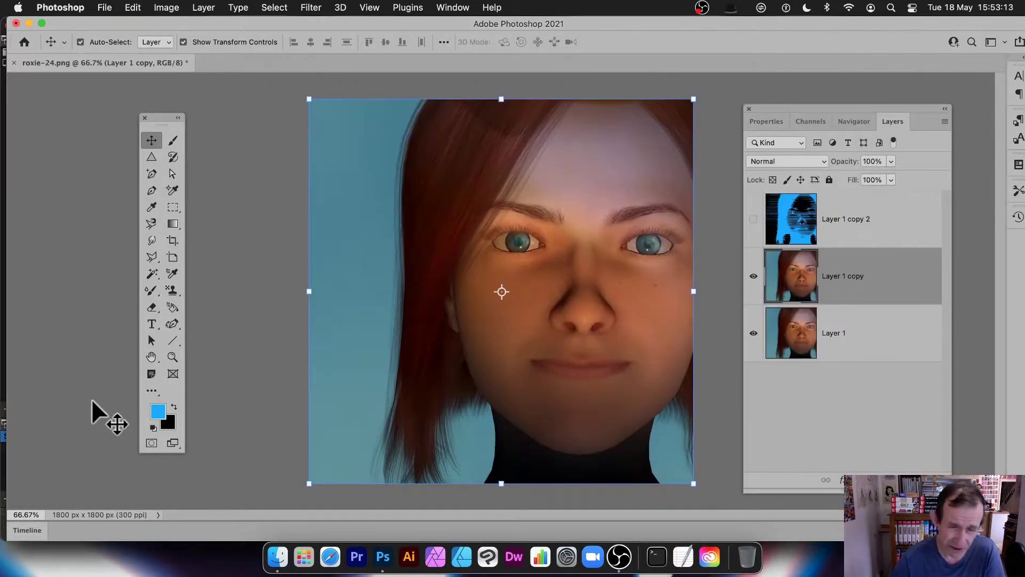
Set the foreground color to the yellow-green ccff00
click(151, 411)
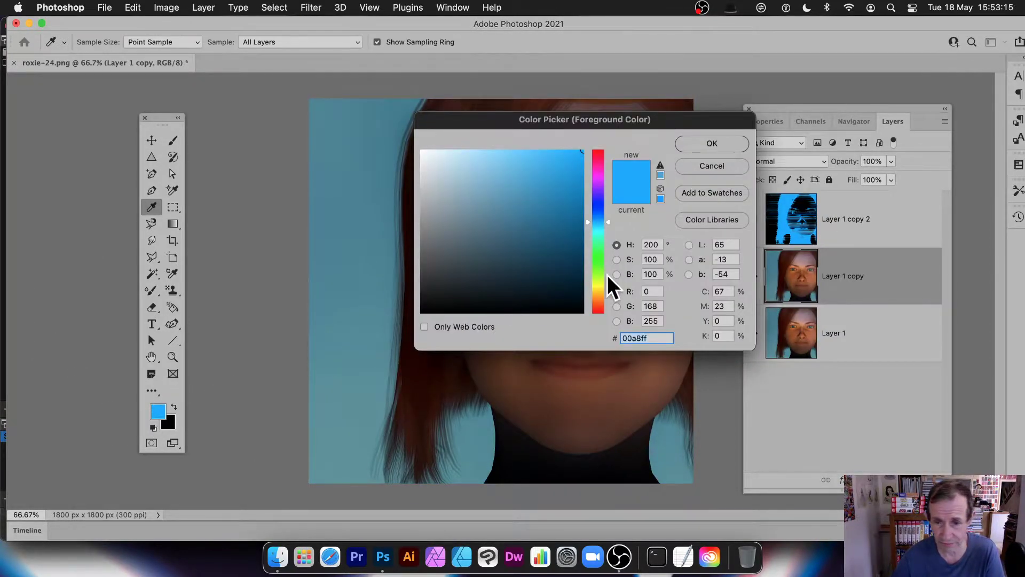
click(599, 281)
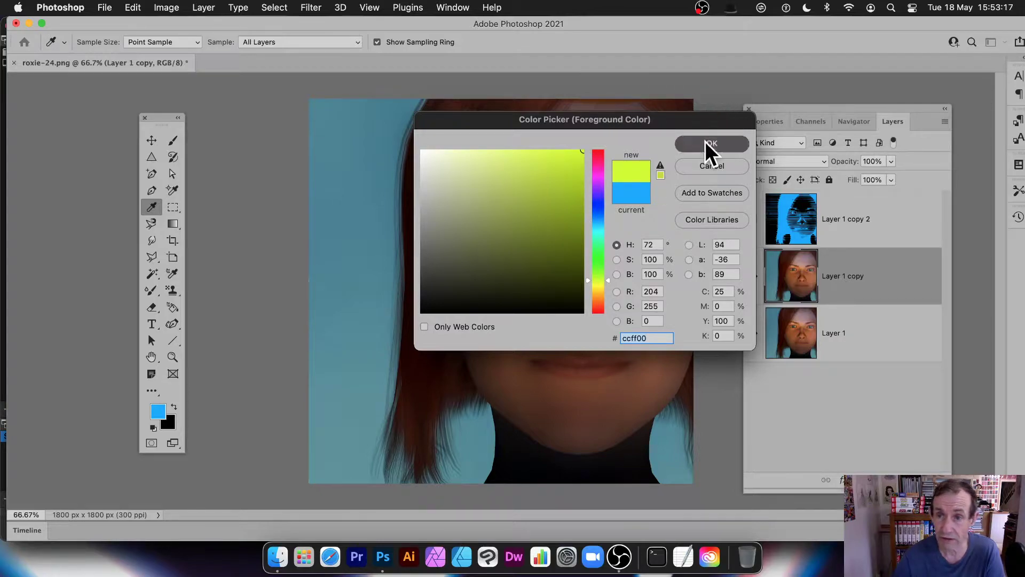
click(711, 143)
Apply the Filter Gallery's Halftone Pattern to the middle portrait copy with size 8, contrast 42 and the Line type
click(317, 6)
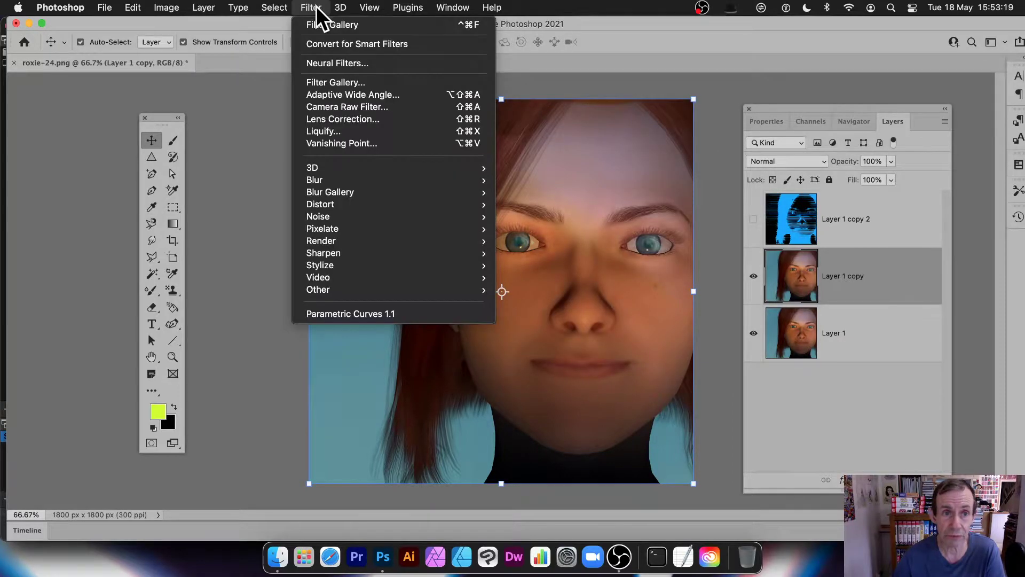
click(325, 78)
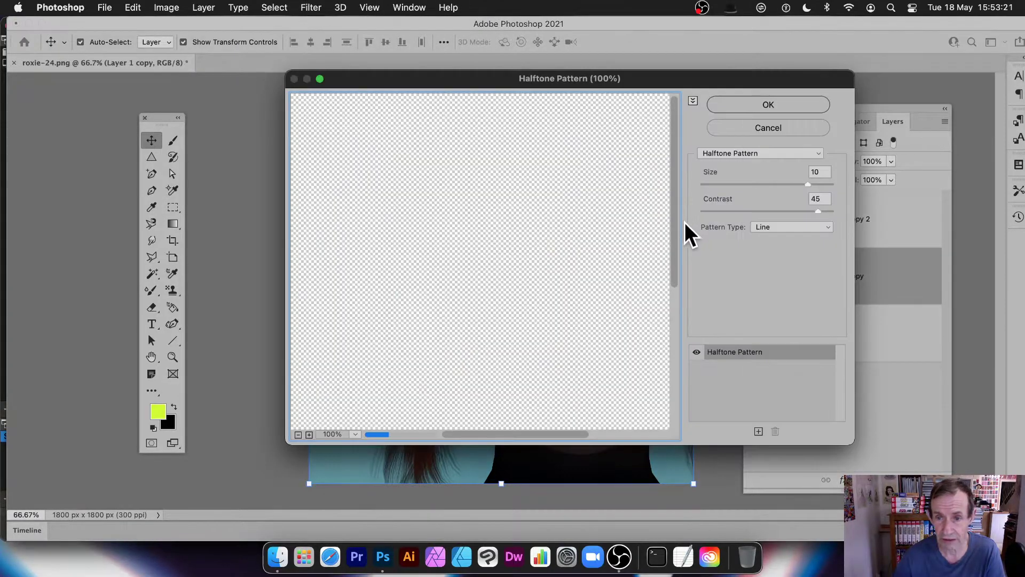
drag(797, 182, 788, 182)
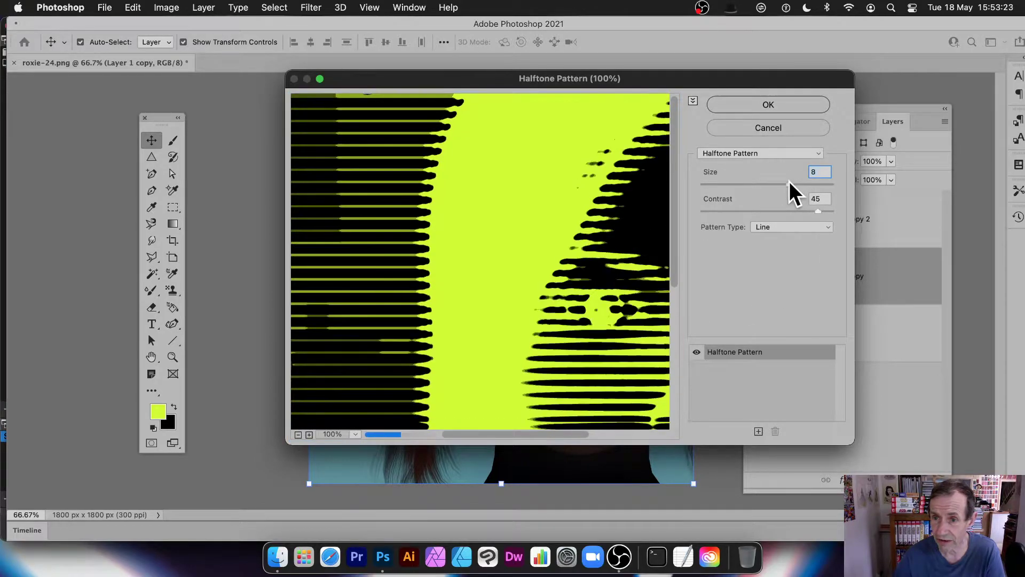
drag(816, 214, 812, 211)
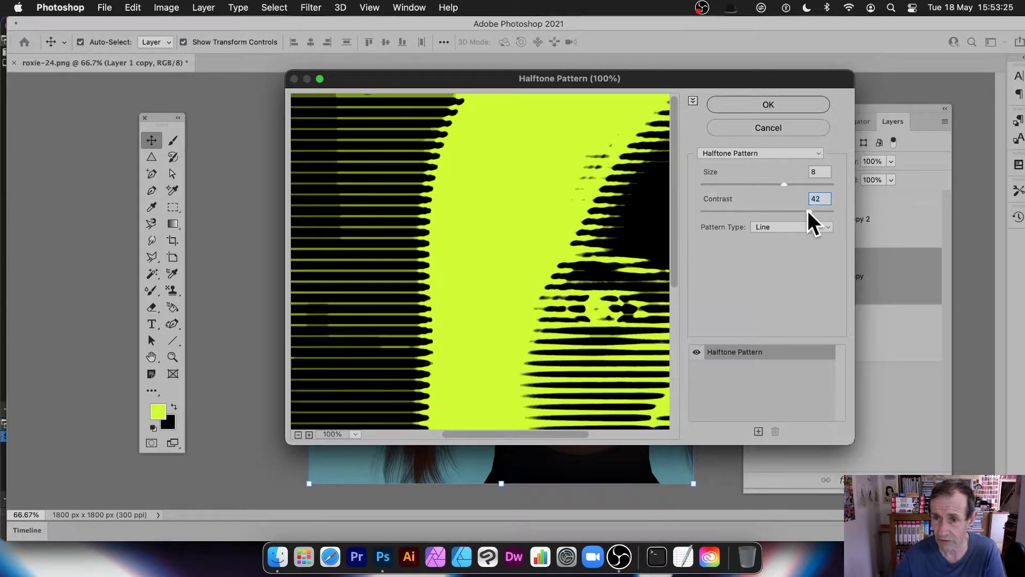
click(770, 106)
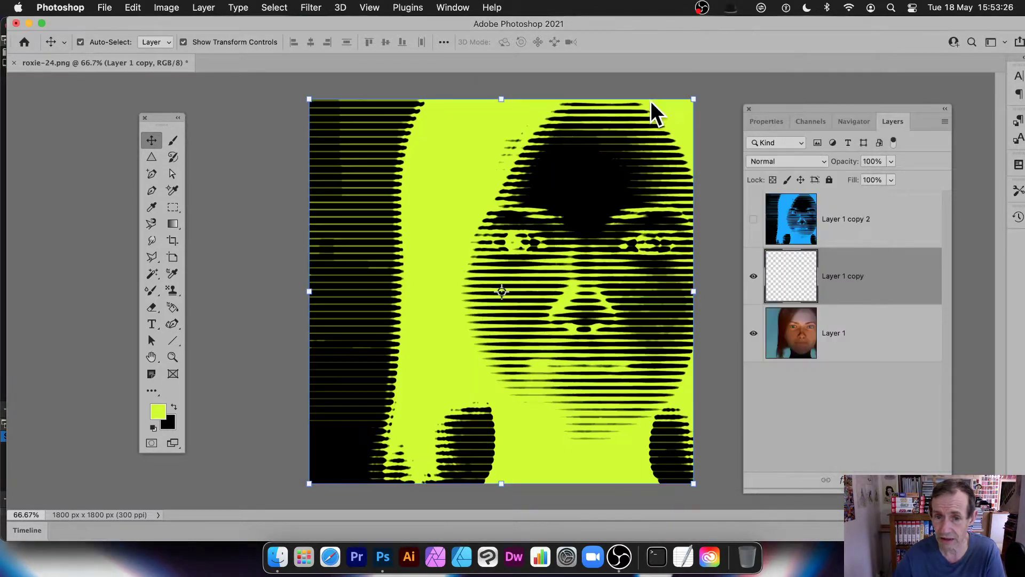
Hide the yellow-green halftone copy and select the bottom portrait layer
click(753, 276)
click(807, 337)
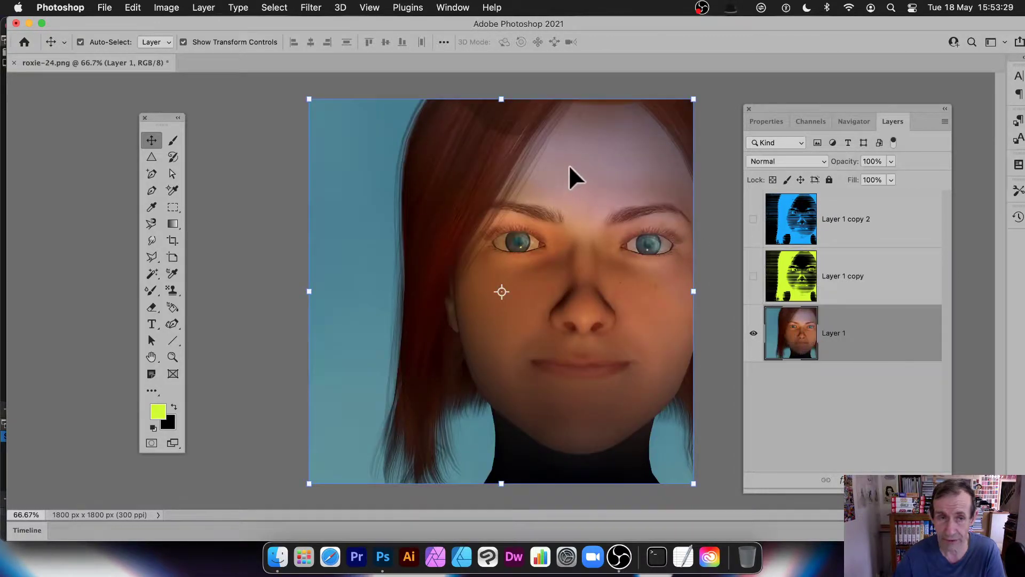
Set the foreground color to the purple c600ff and return to the Move tool
click(310, 8)
click(160, 410)
click(159, 409)
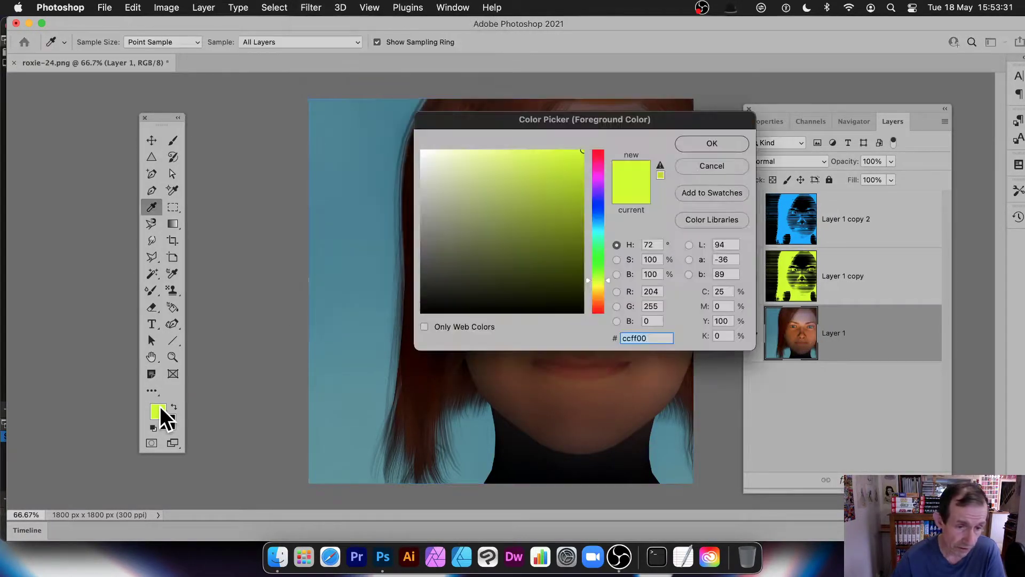
drag(599, 256, 597, 214)
click(597, 182)
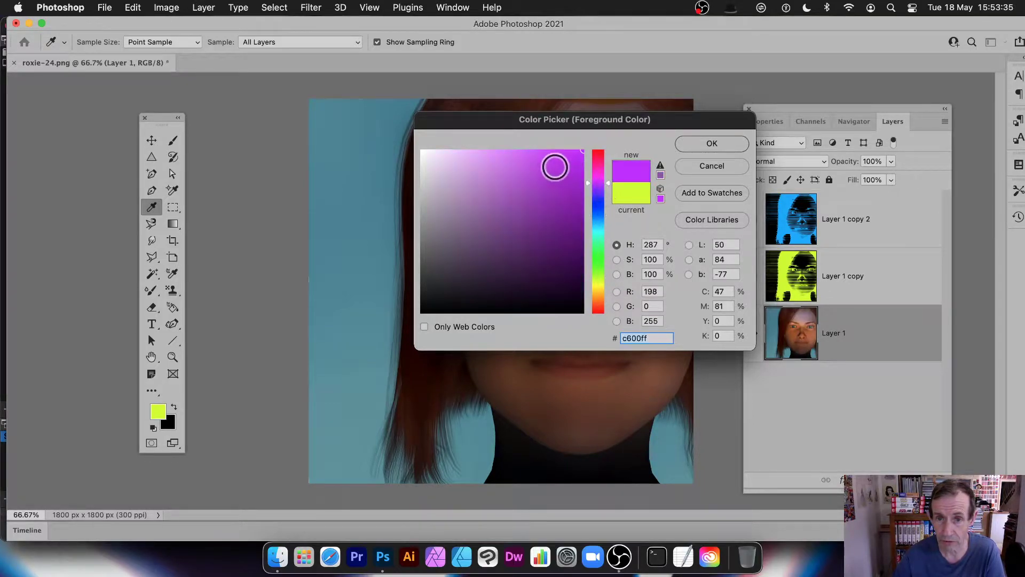
click(738, 142)
key(v)
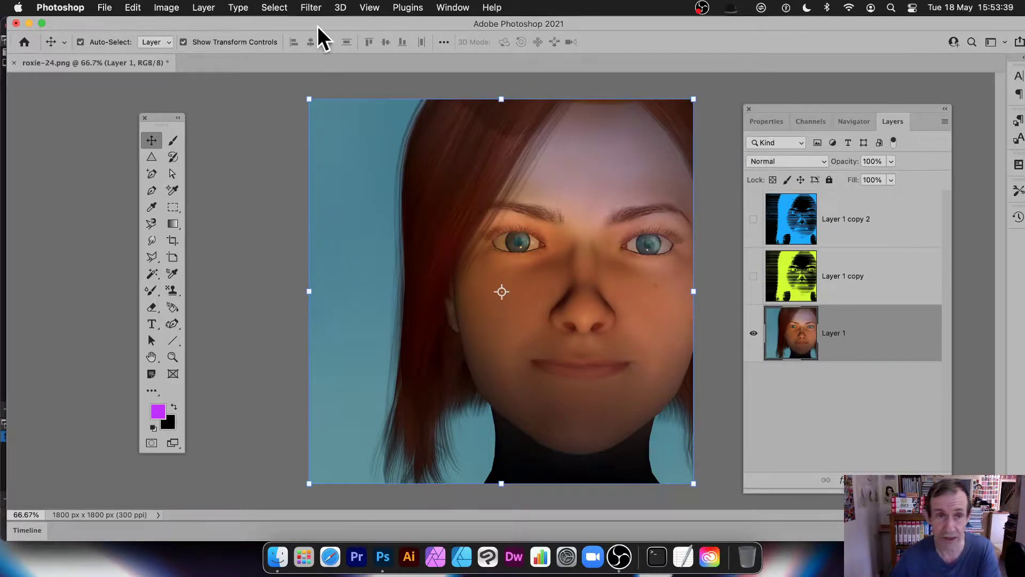
Apply the Filter Gallery's Halftone Pattern to the bottom portrait layer with the Line type and adjusted size and contrast
click(310, 8)
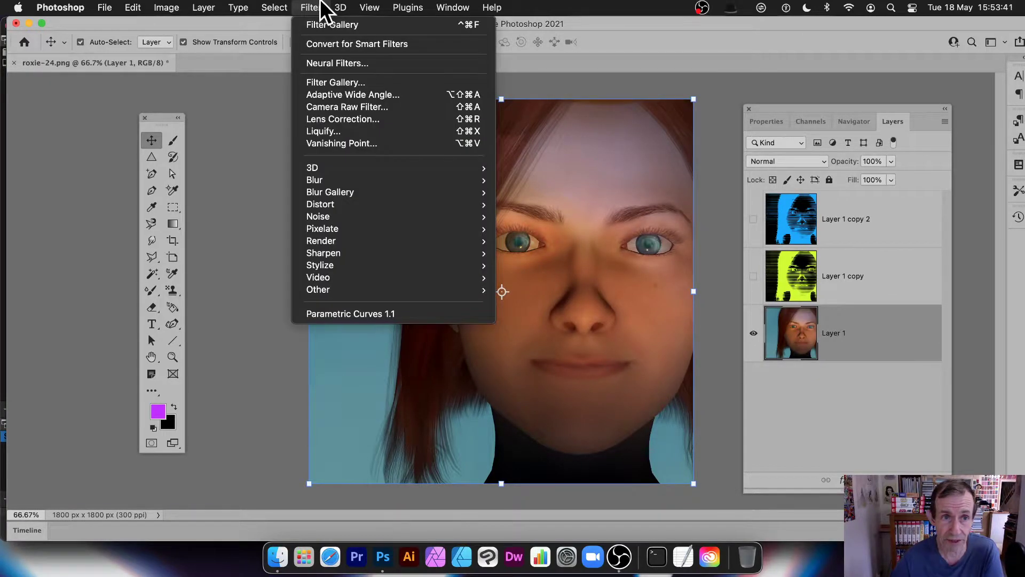
click(335, 82)
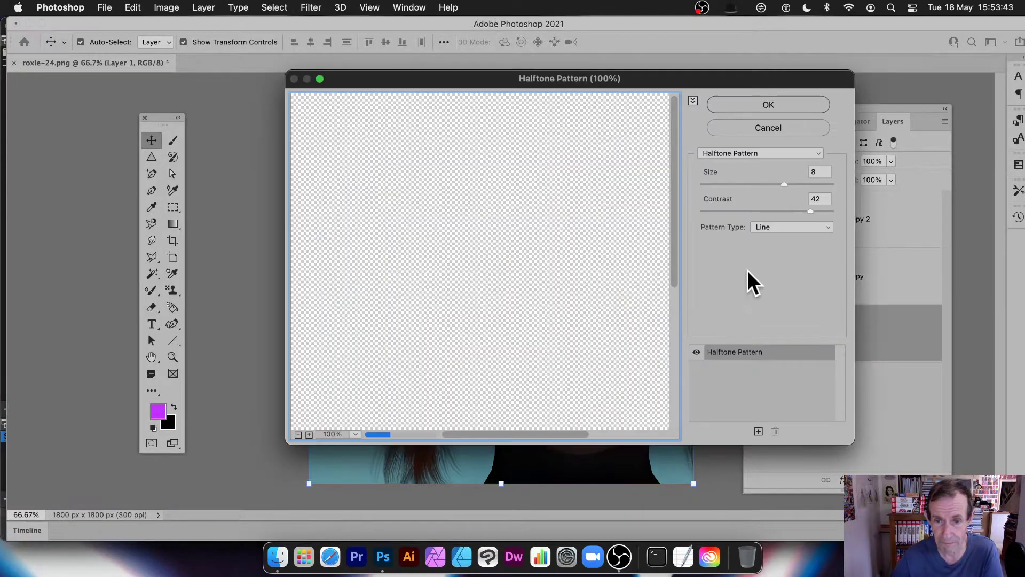
click(794, 184)
drag(799, 184, 801, 209)
click(761, 105)
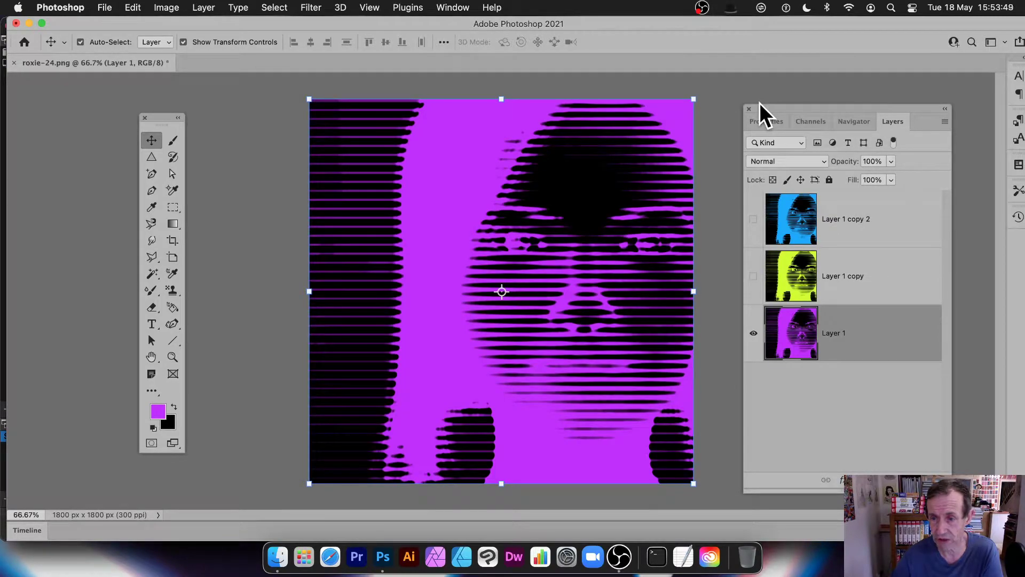
Show both hidden halftone copies and set the topmost blue one to the Lighten blend mode
click(754, 276)
click(754, 219)
click(860, 235)
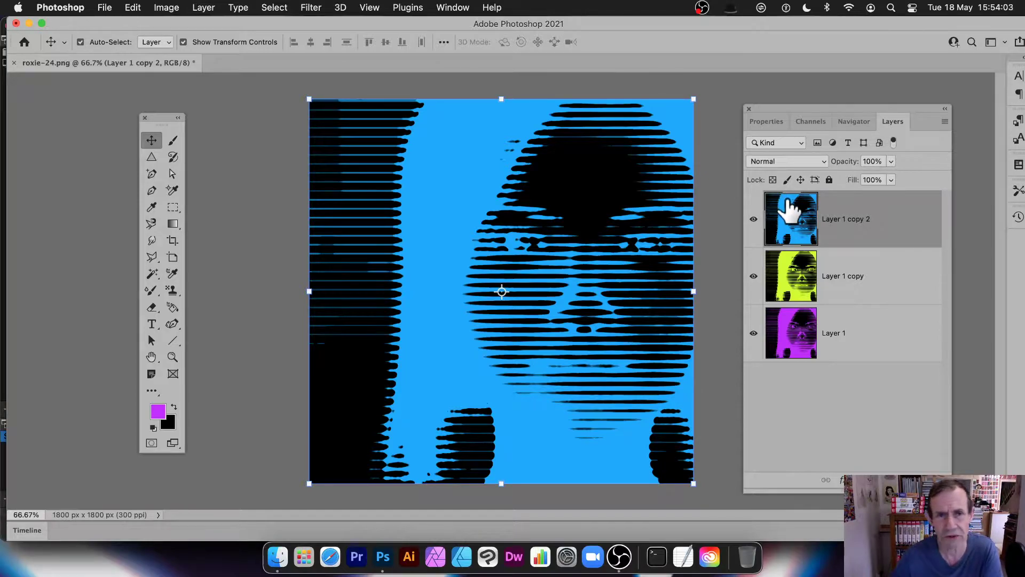
click(783, 161)
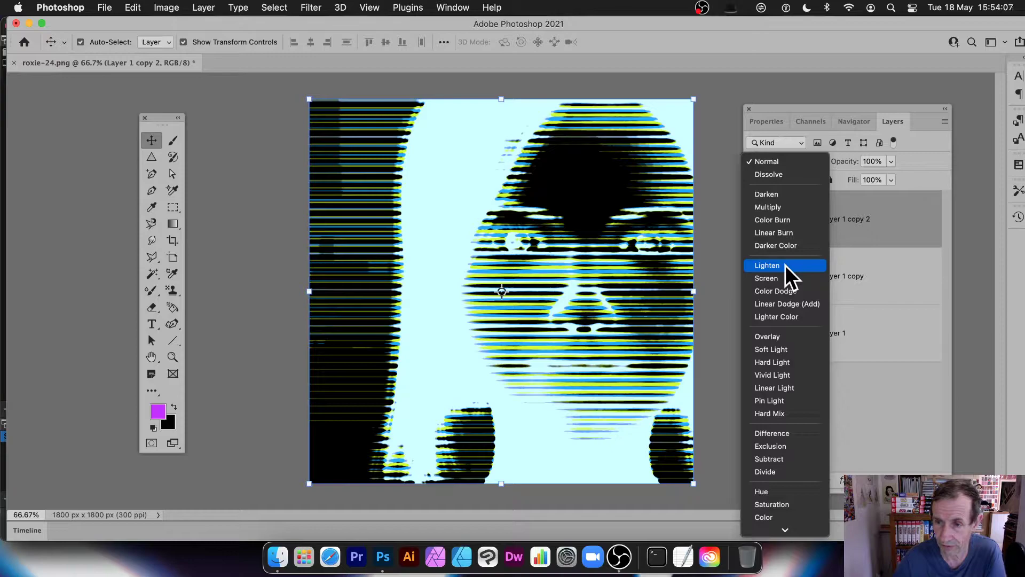
click(785, 265)
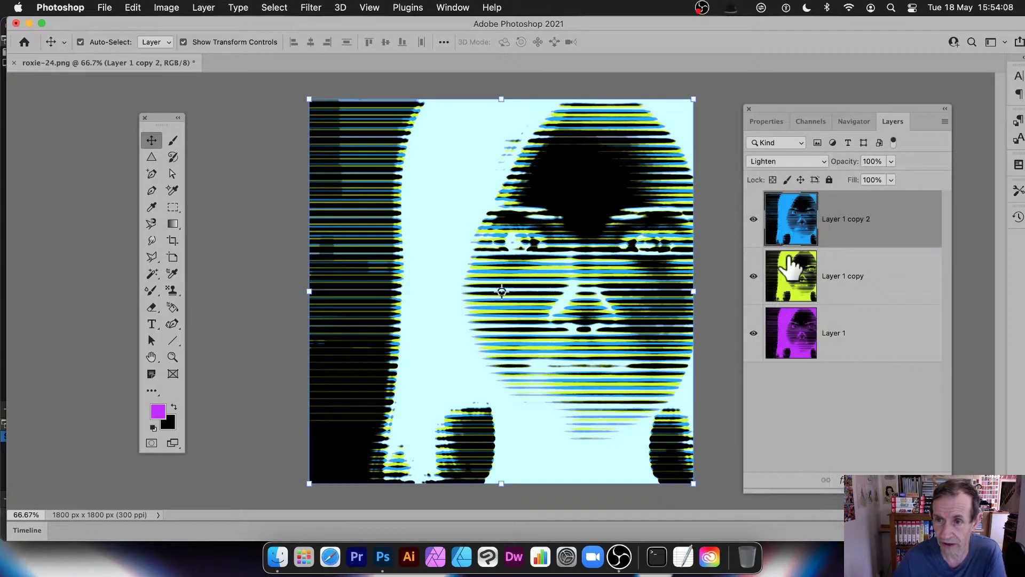
Set the middle yellow-green halftone layer to the Linear Light blend mode
click(846, 276)
click(773, 162)
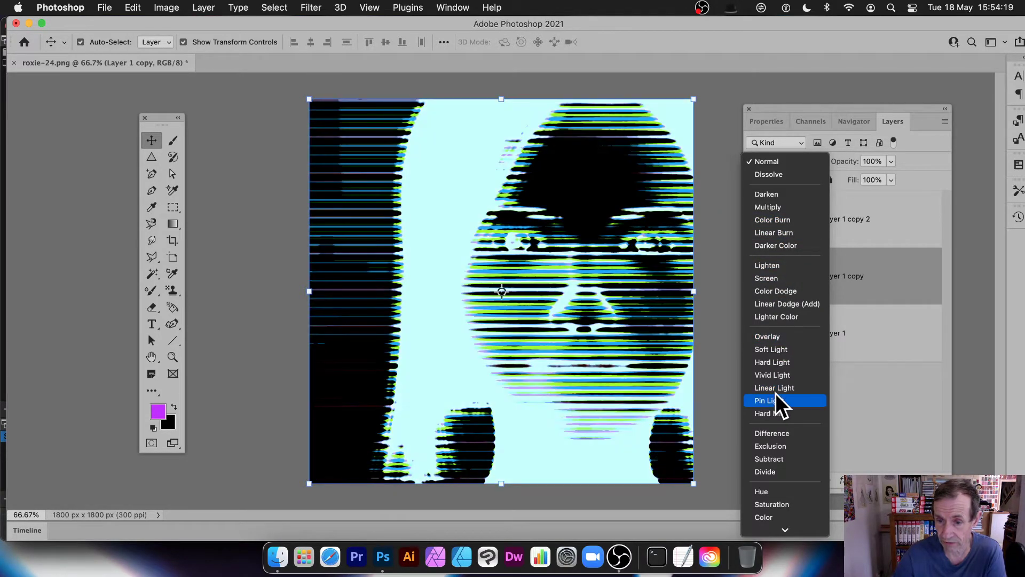
click(776, 387)
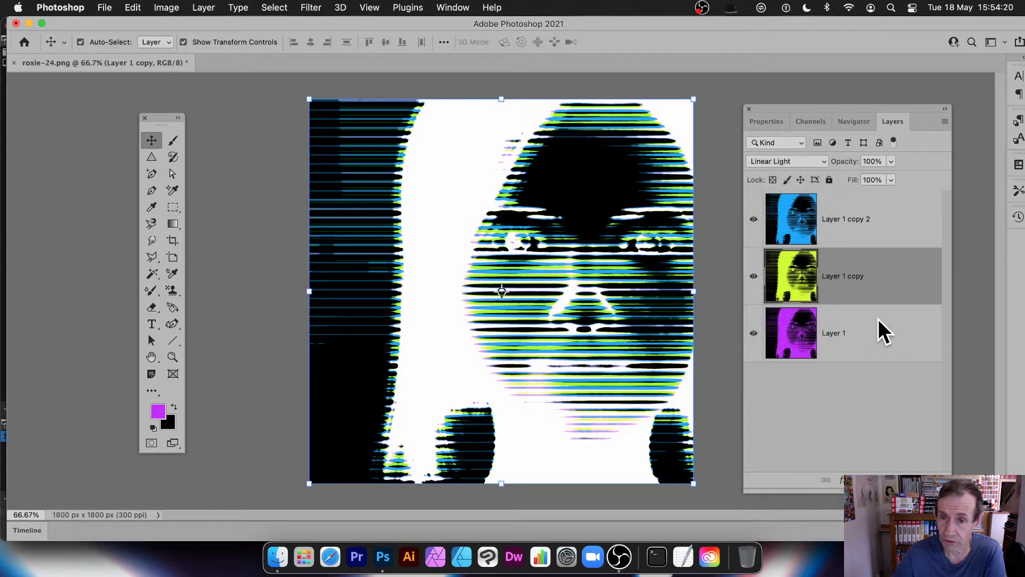
Apply a Gaussian Blur with a radius of 8.9 pixels to the bottom purple halftone layer
click(802, 335)
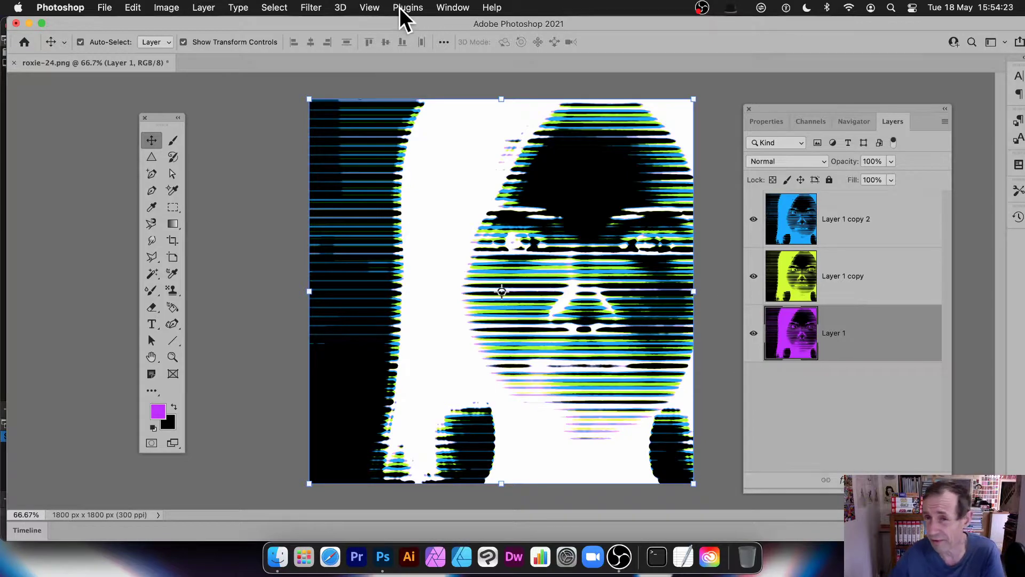
click(310, 6)
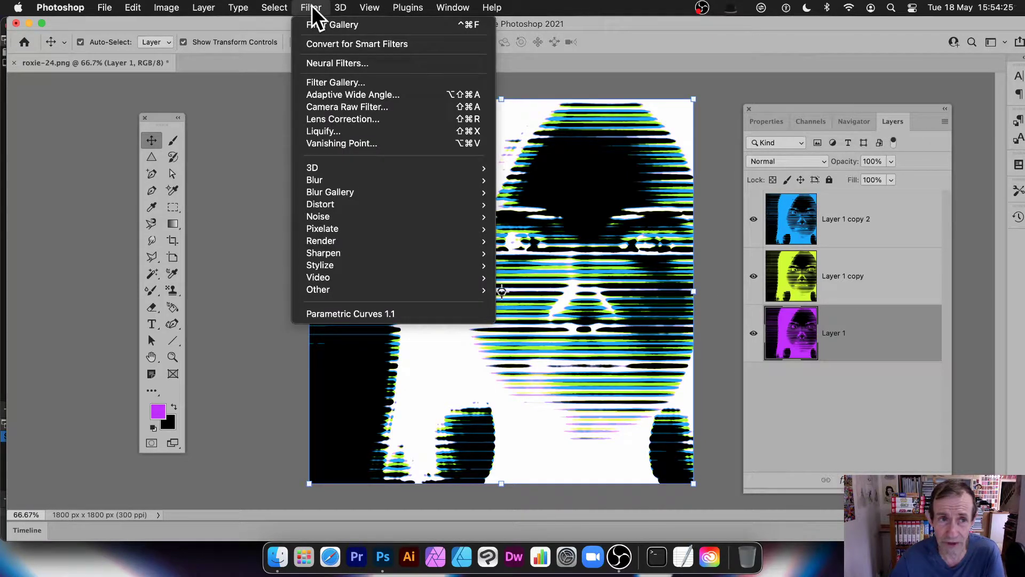
mouse_move(321, 180)
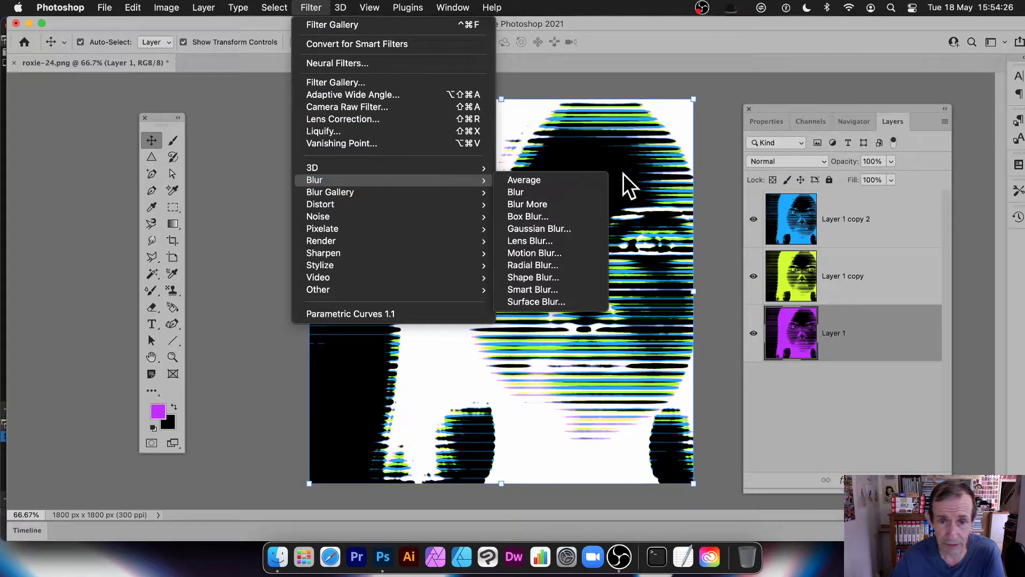
click(553, 233)
drag(421, 305, 466, 307)
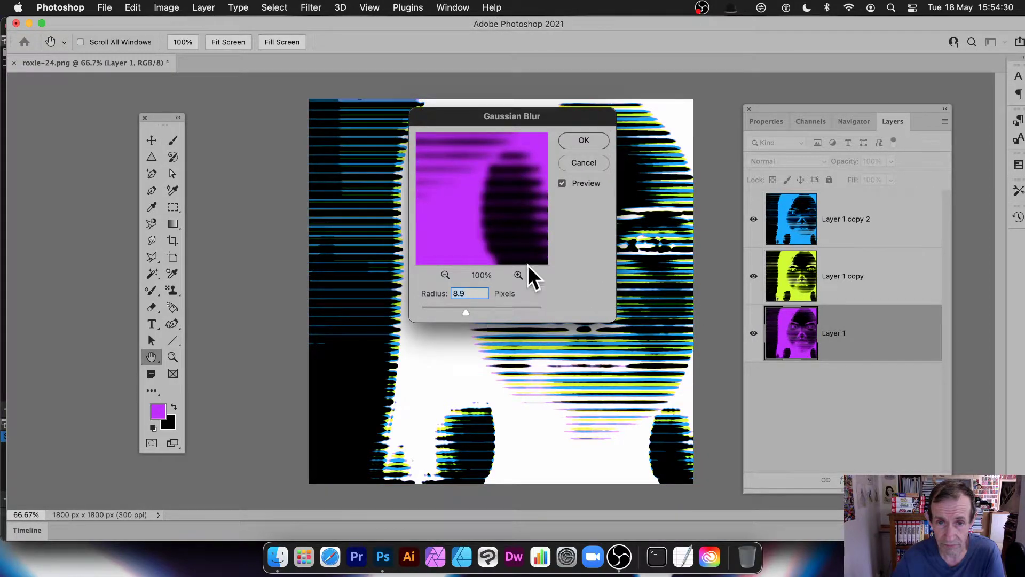
click(584, 141)
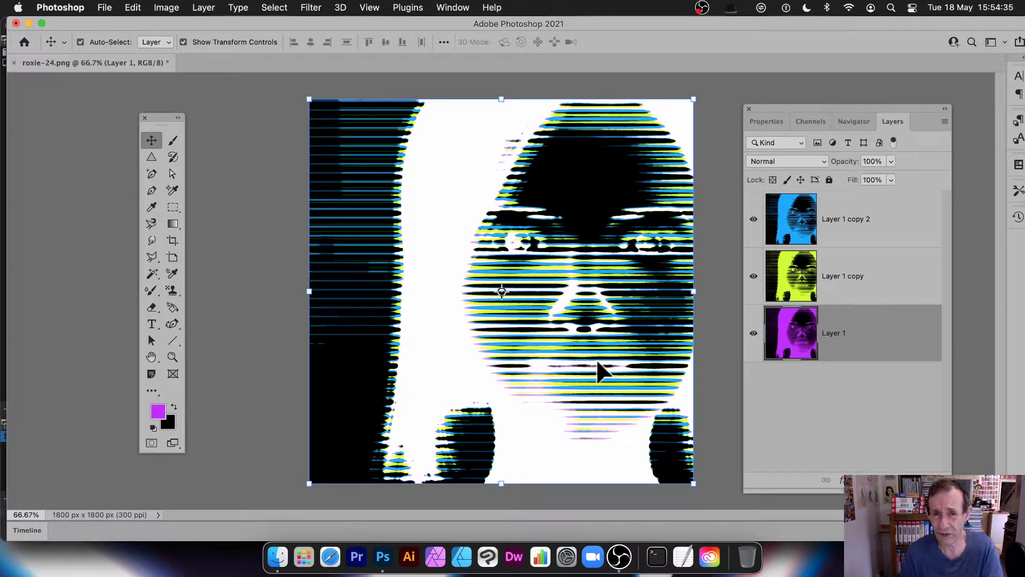
Flatten the image and shift its hue to -180 with the Hue/Saturation adjustment
click(204, 7)
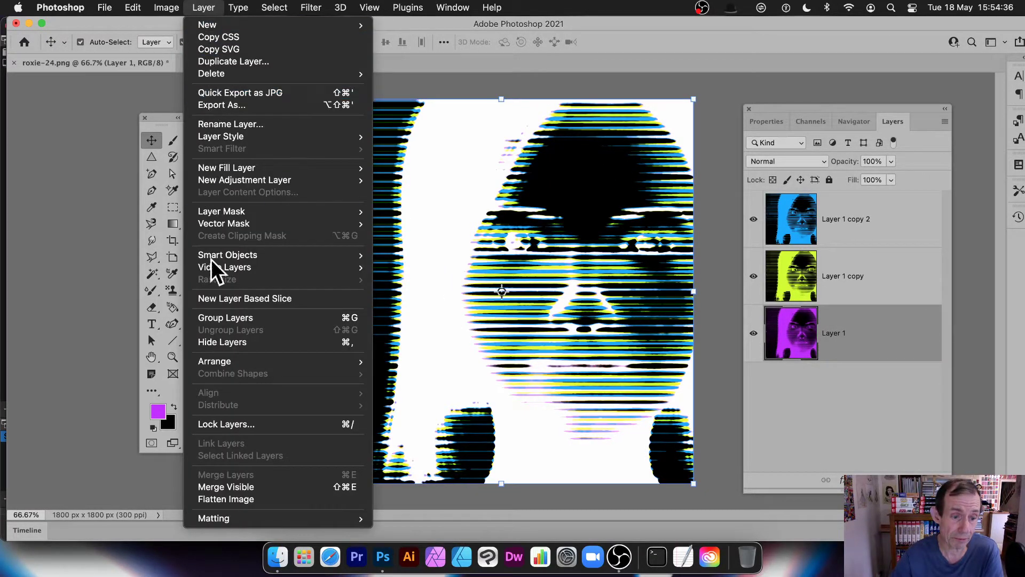
click(234, 500)
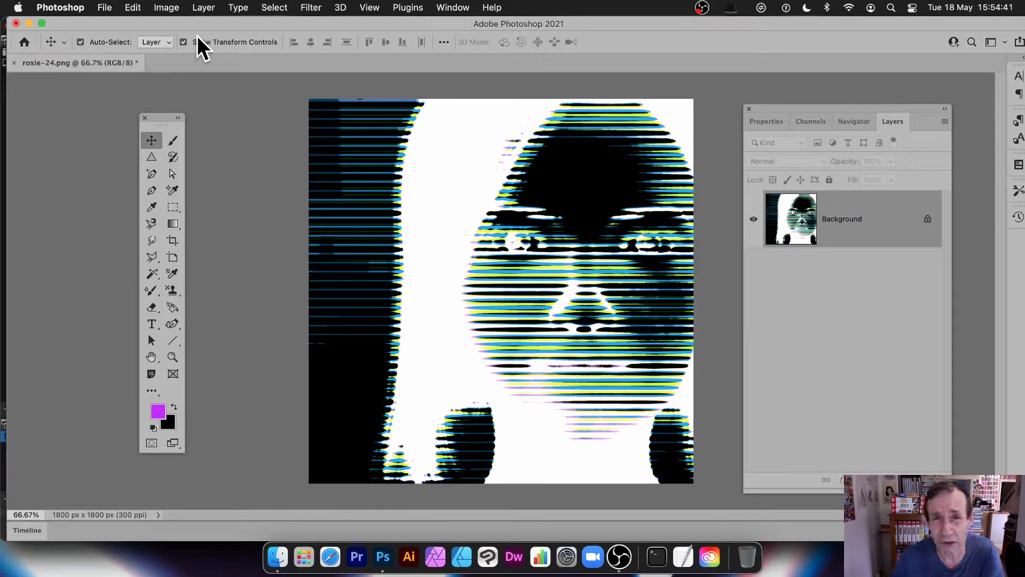
click(165, 3)
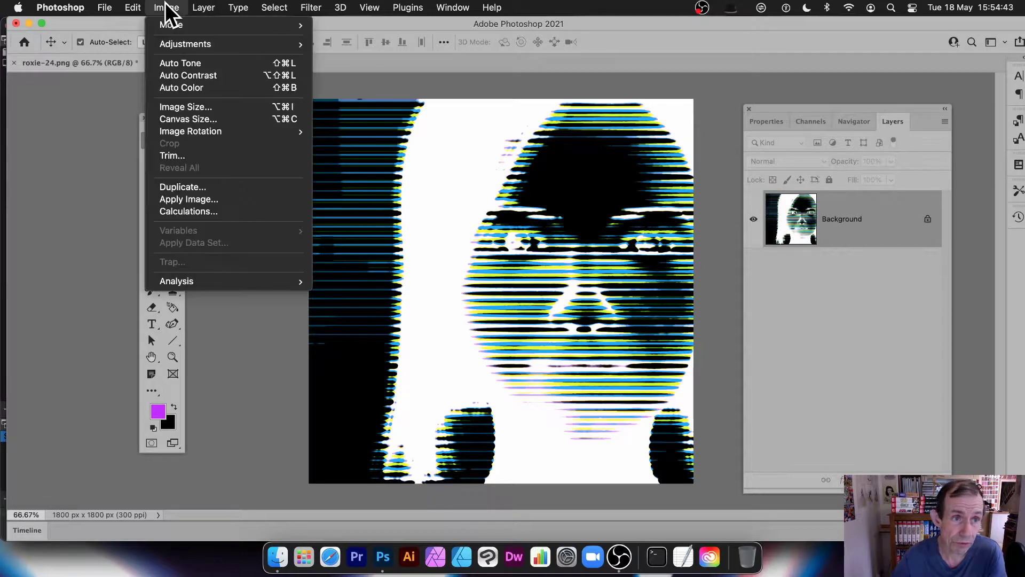
mouse_move(166, 42)
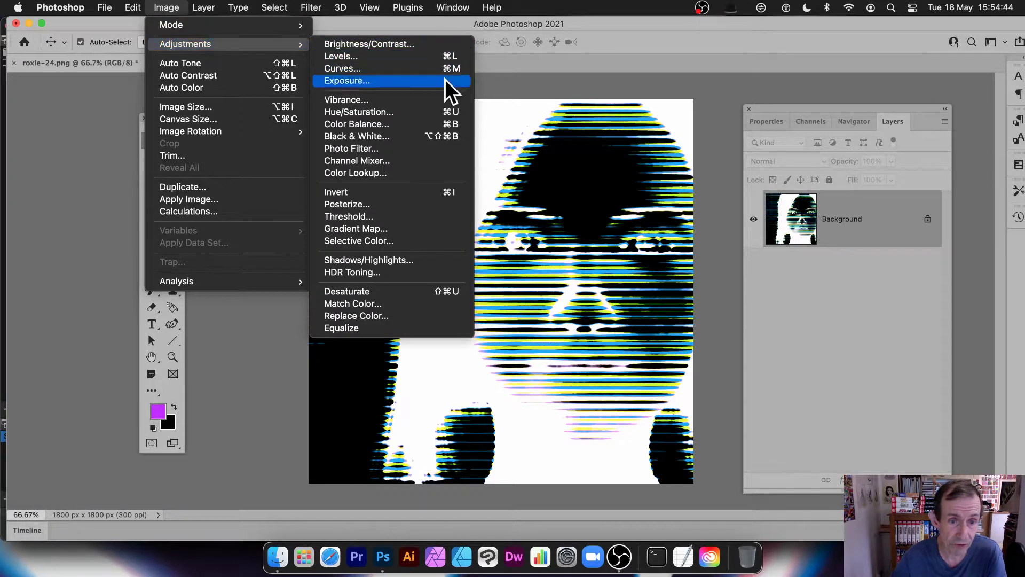
click(386, 109)
drag(804, 261, 703, 270)
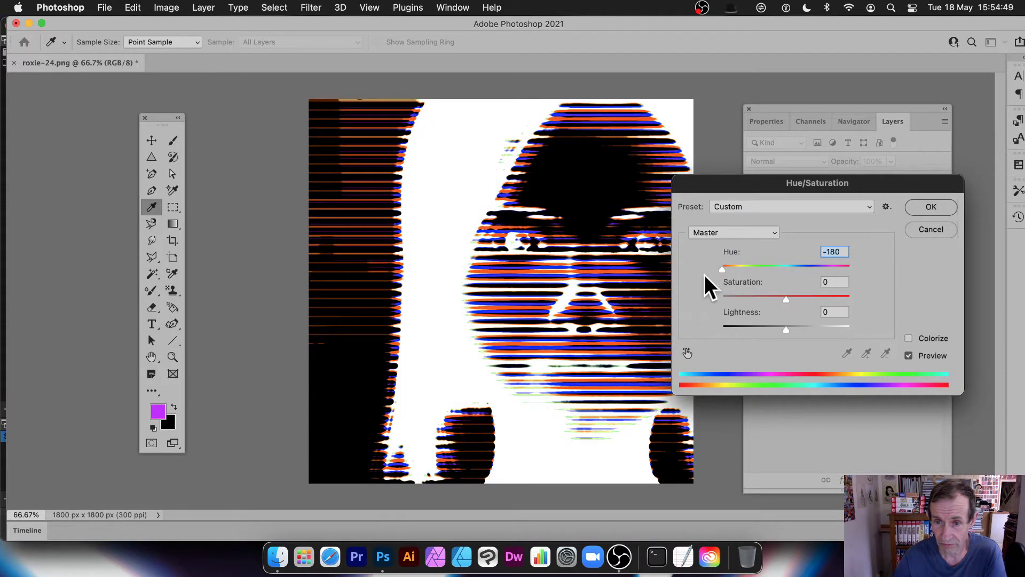
click(918, 206)
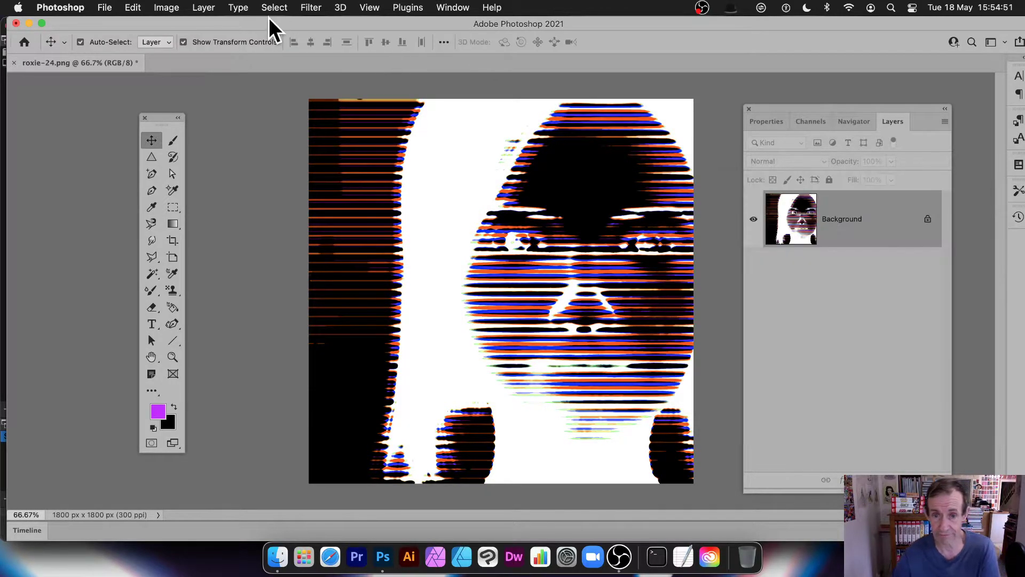
Invert the colors of the flattened halftone portrait
click(168, 8)
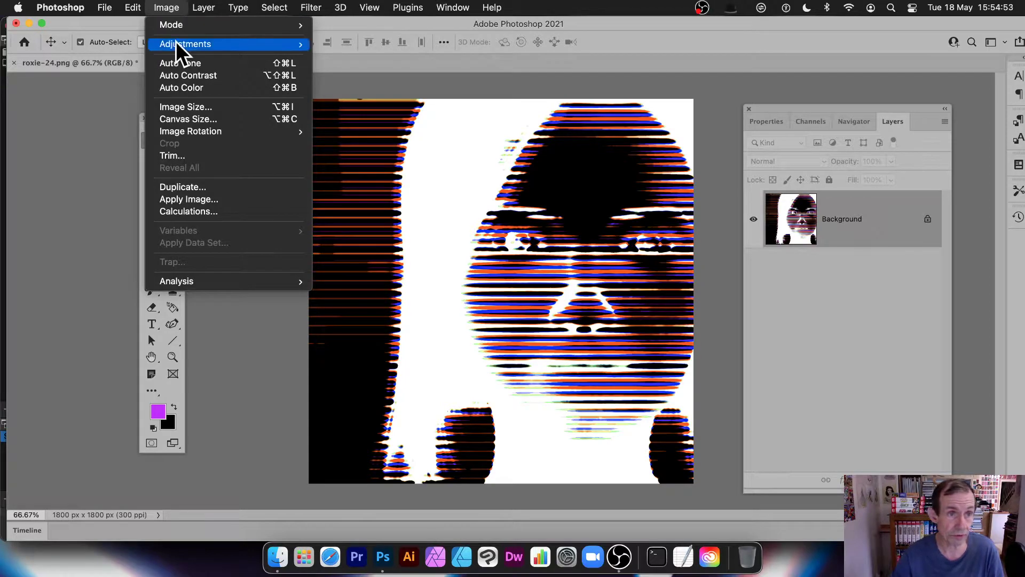
mouse_move(175, 43)
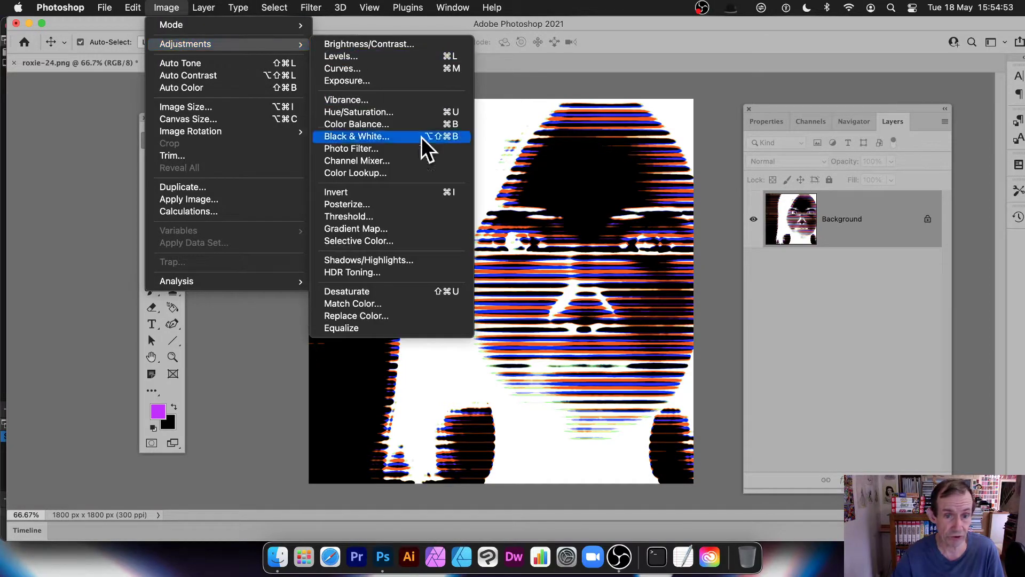
click(376, 191)
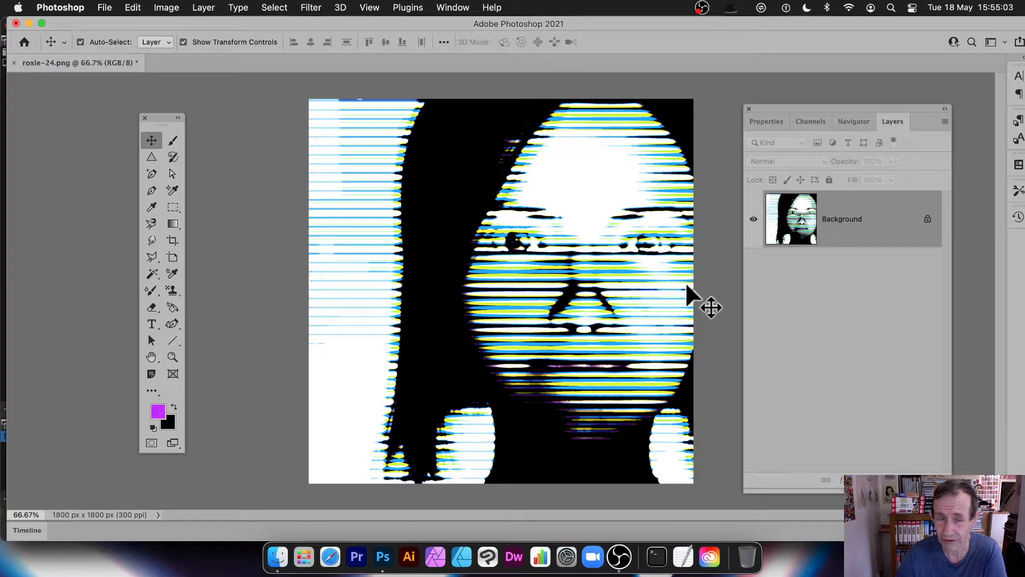
click(105, 8)
mouse_move(129, 8)
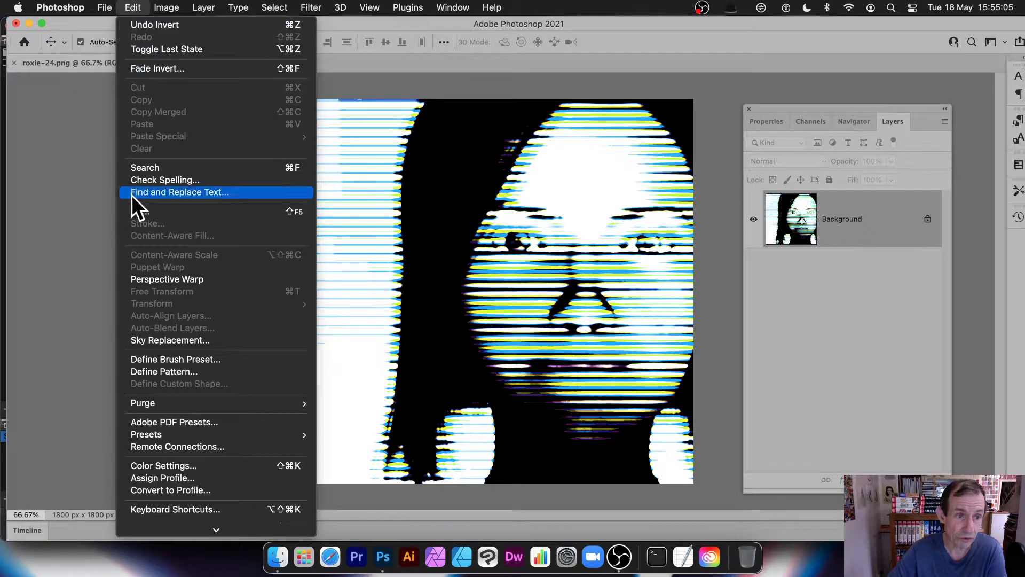
click(136, 211)
click(435, 214)
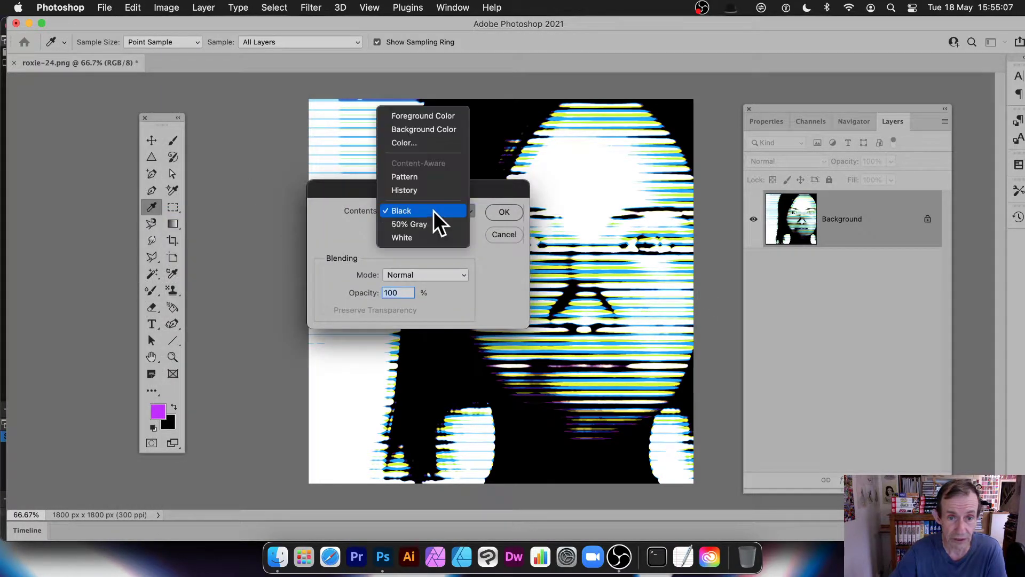
click(508, 230)
click(510, 231)
key(v)
Show the History panel and move it clear of the portrait
click(453, 8)
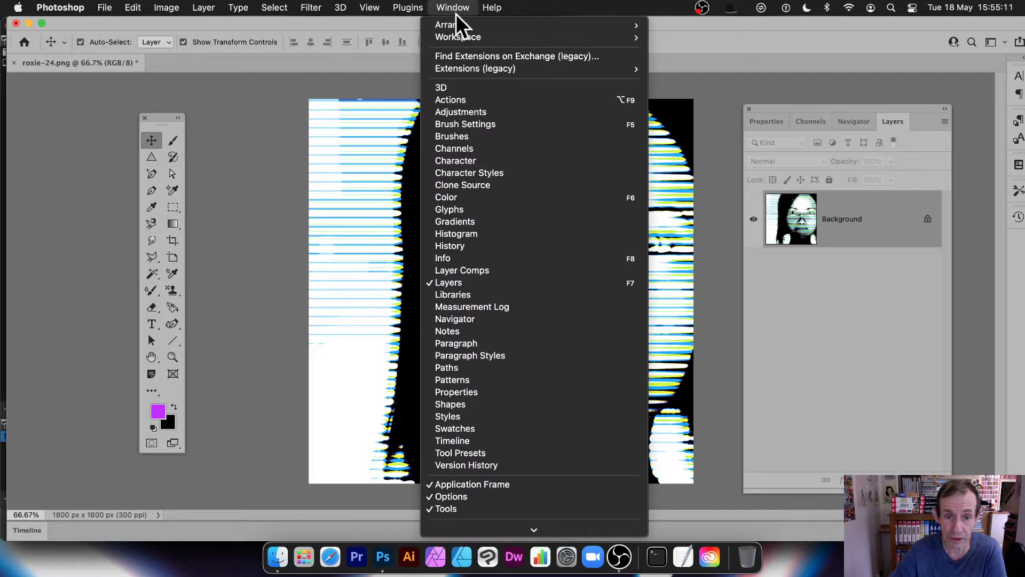
click(466, 245)
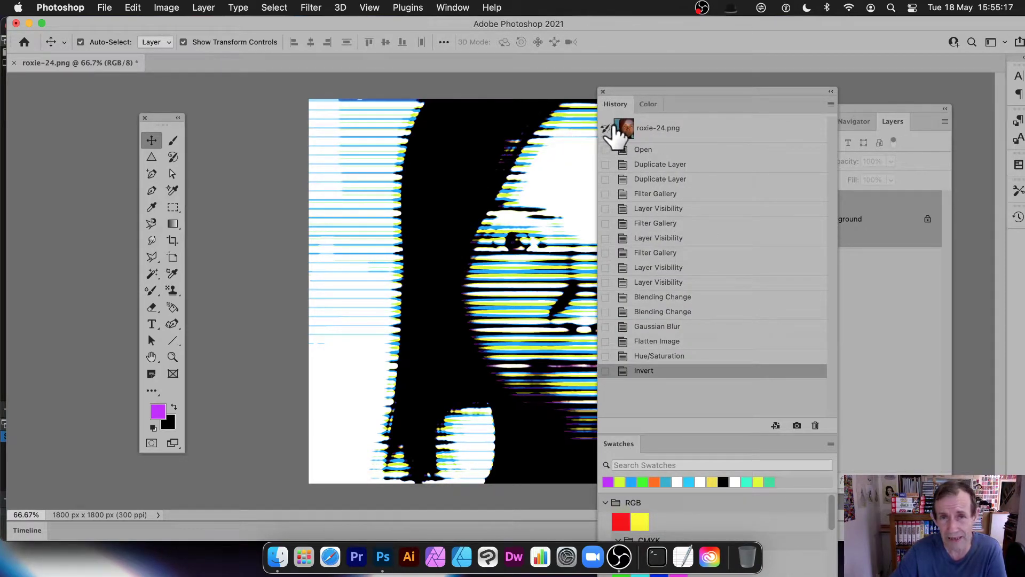
drag(678, 90, 926, 103)
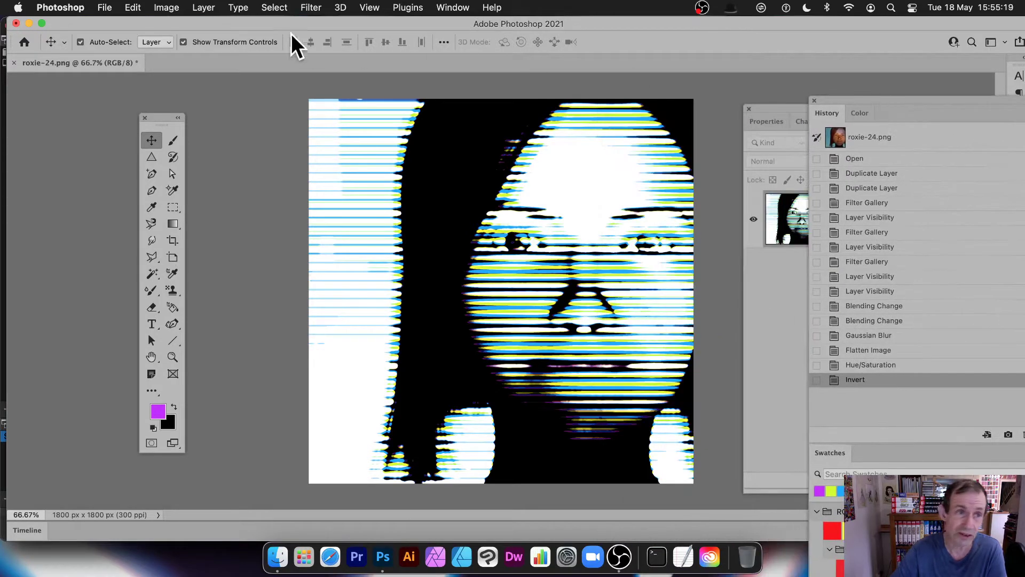
Fill the inverted image with the History contents in Normal mode at 100% opacity
click(133, 6)
click(147, 211)
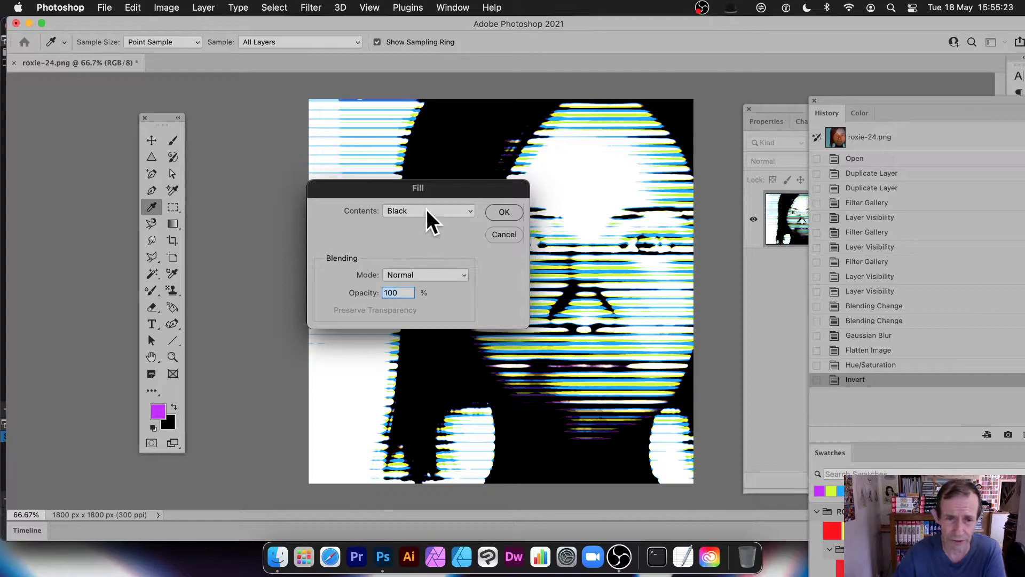
click(429, 210)
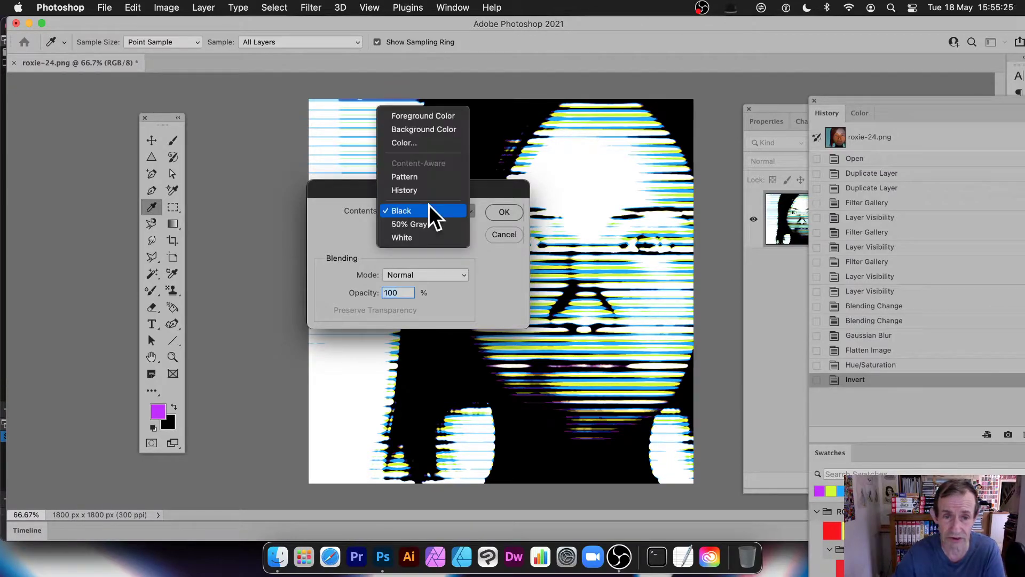
click(421, 193)
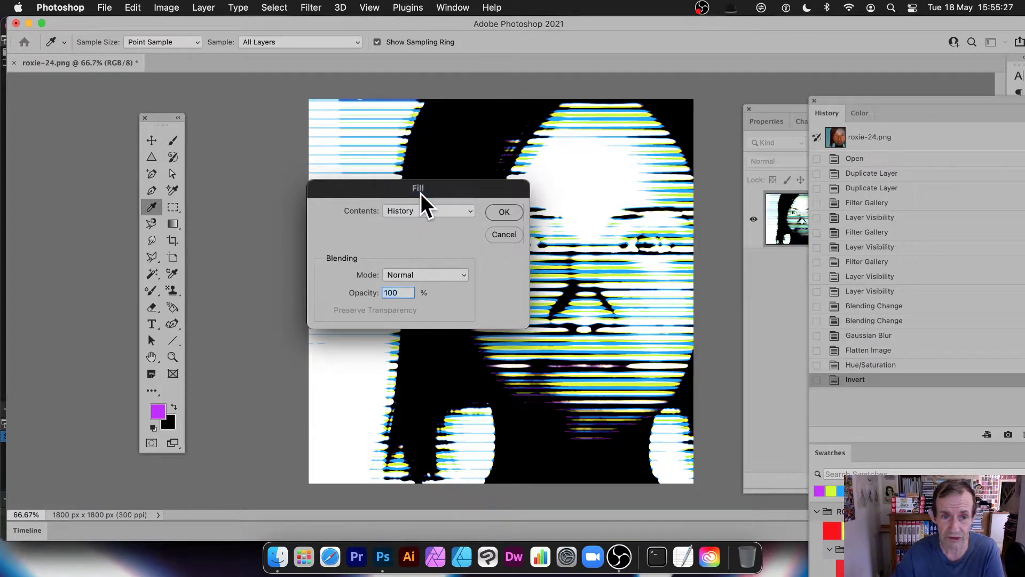
click(502, 213)
key(v)
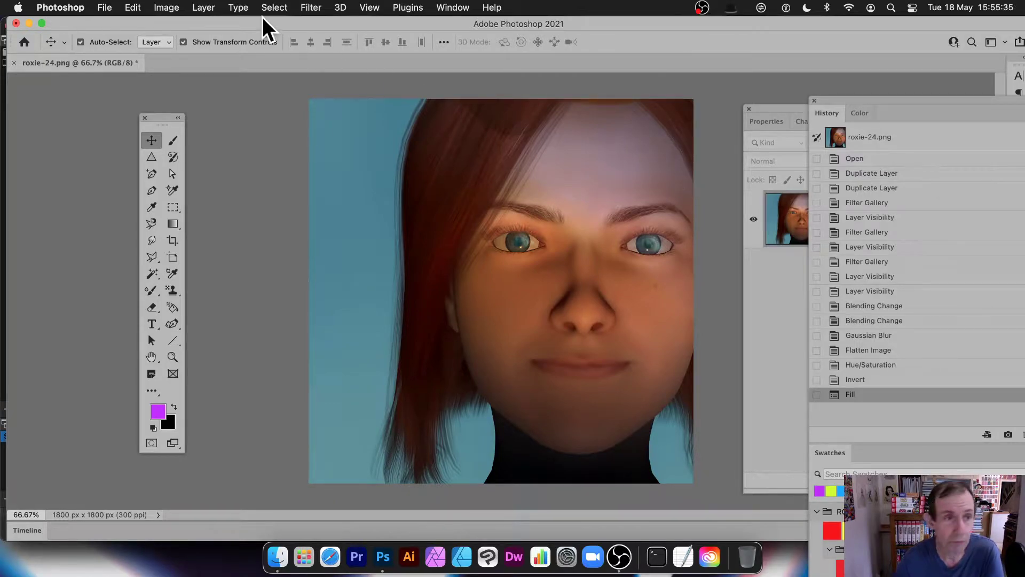
Fade the History fill to 58% opacity and try the Darken, Color Burn, Lighten and Overlay modes
click(136, 5)
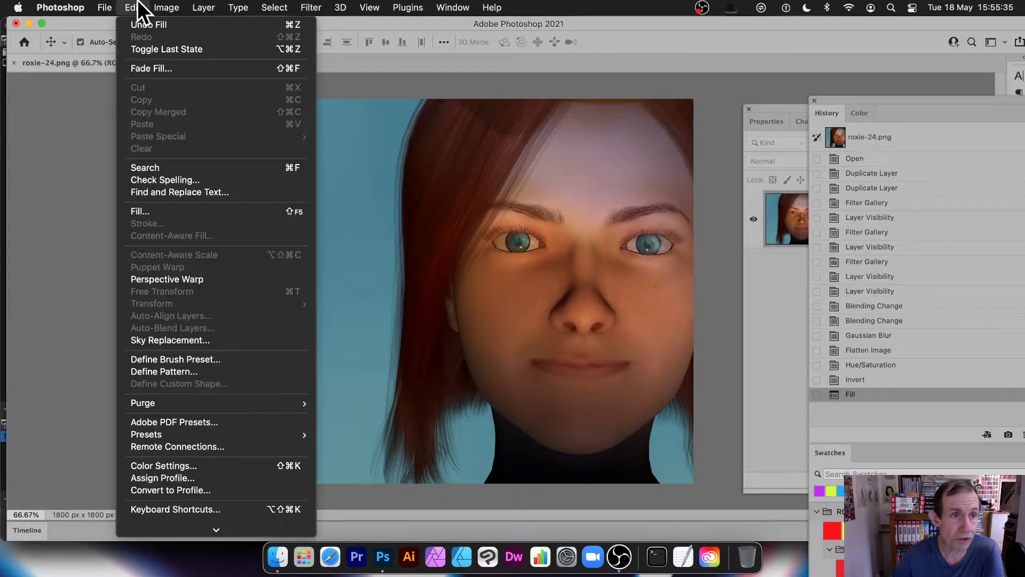
click(150, 65)
click(685, 251)
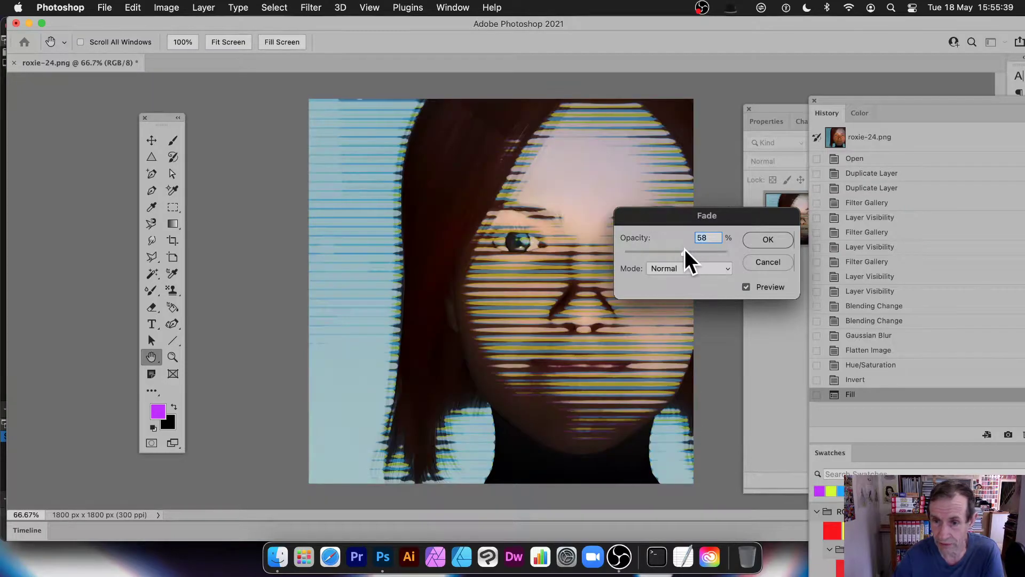
click(689, 269)
click(675, 302)
click(688, 266)
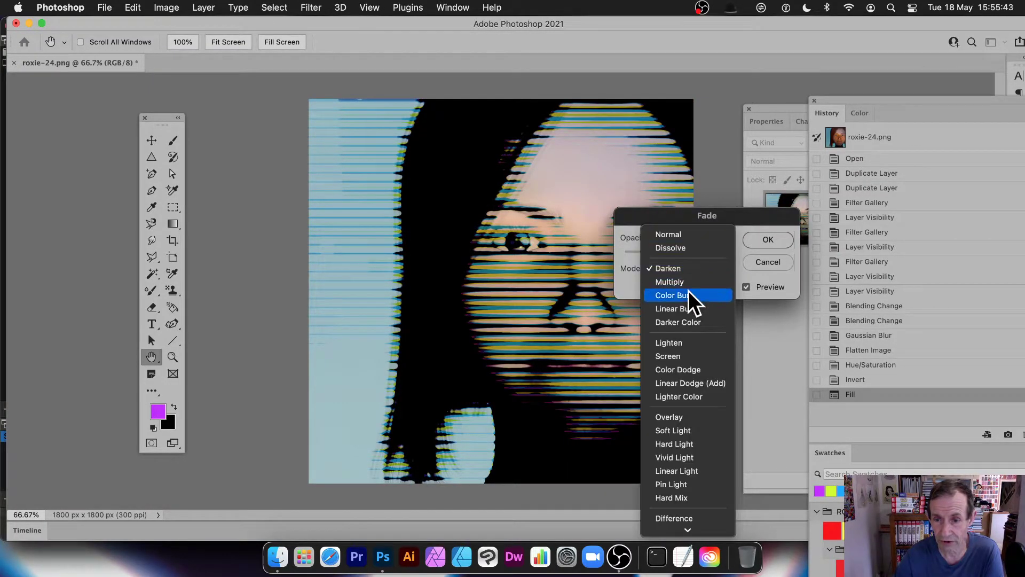
click(689, 294)
click(699, 269)
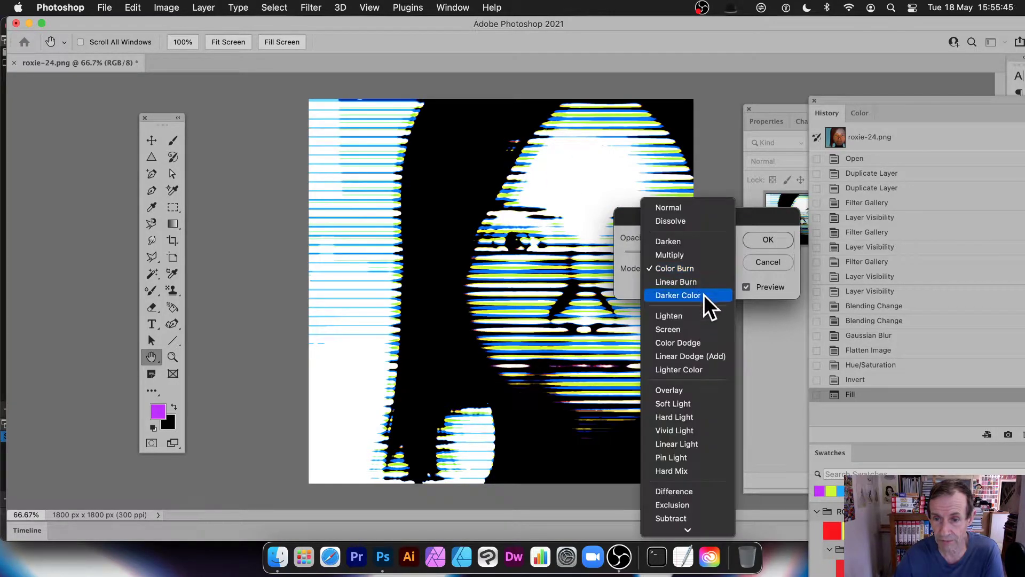
click(699, 317)
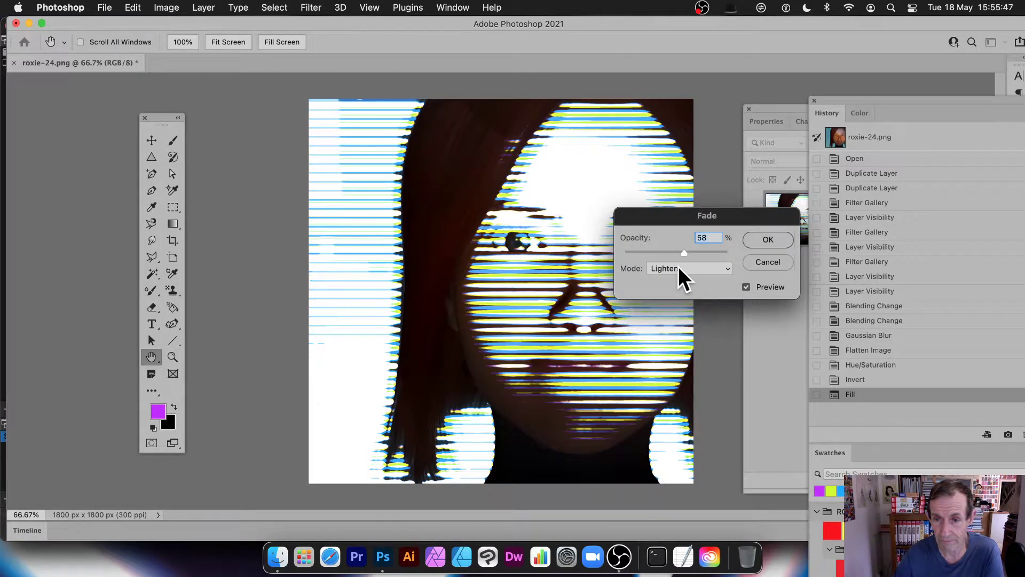
click(678, 267)
click(686, 338)
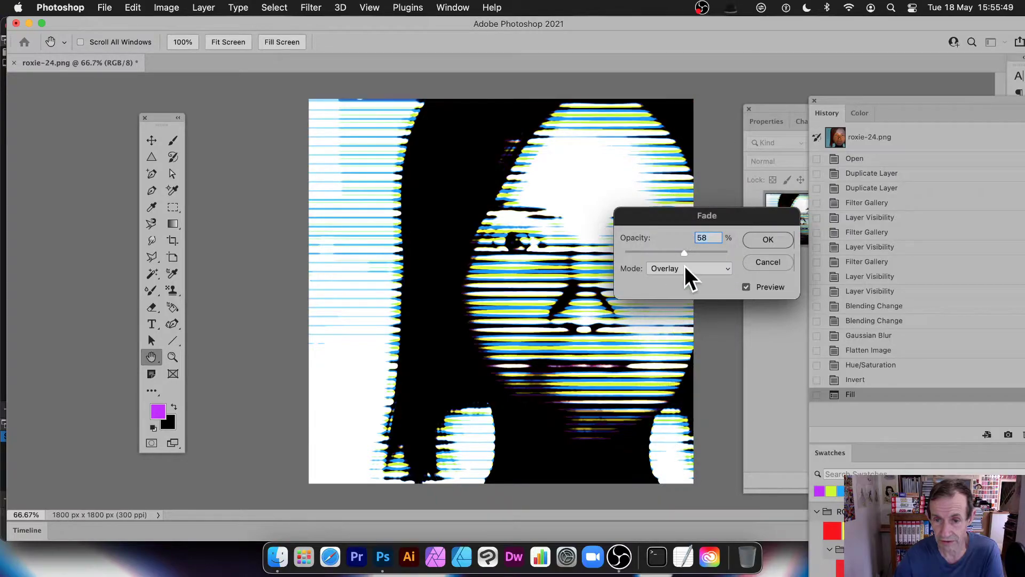
Switch the fade to Difference mode, raise its opacity toward the maximum and apply it
drag(681, 251, 671, 251)
click(692, 268)
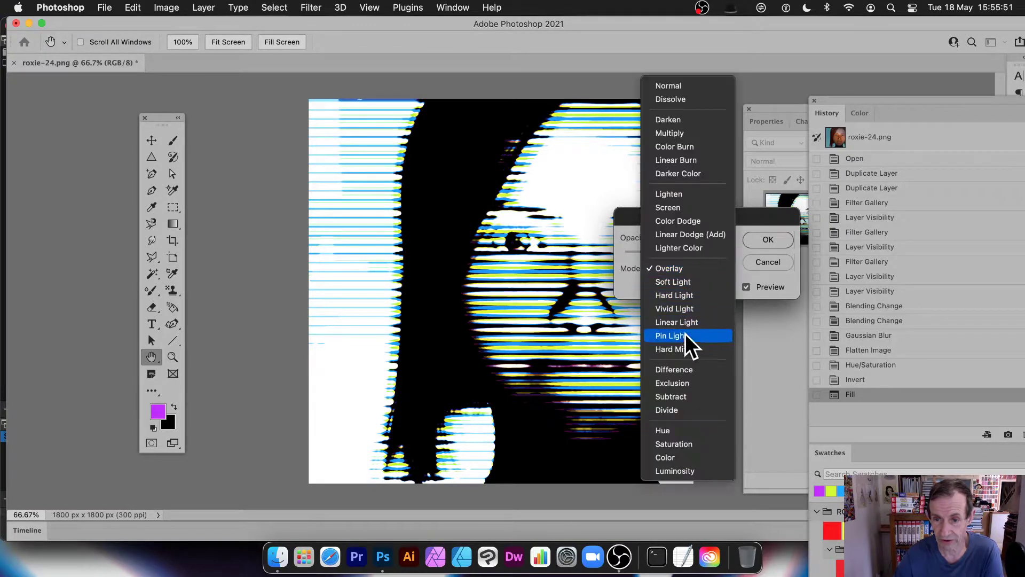
click(688, 364)
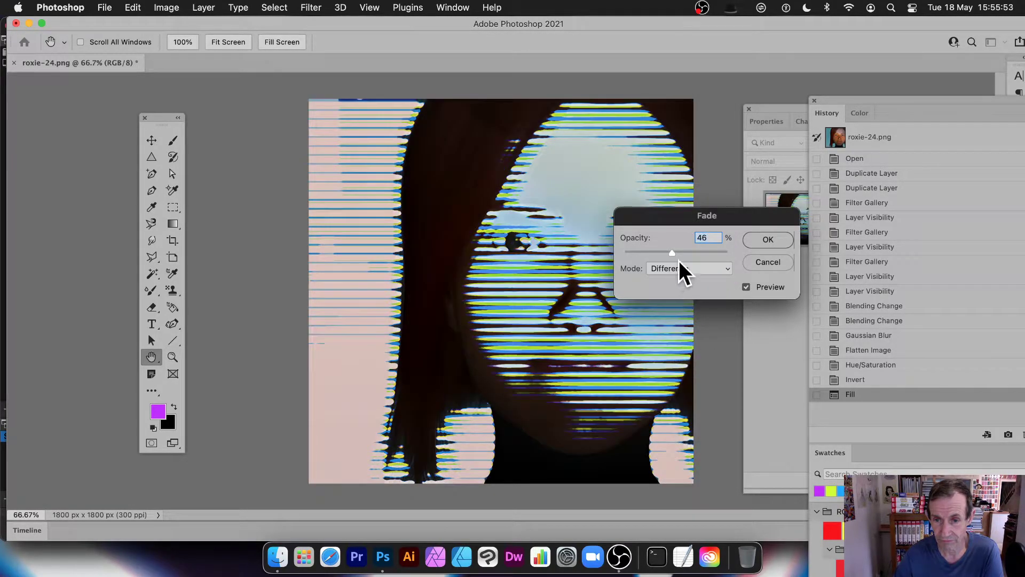
drag(723, 258, 725, 259)
click(767, 240)
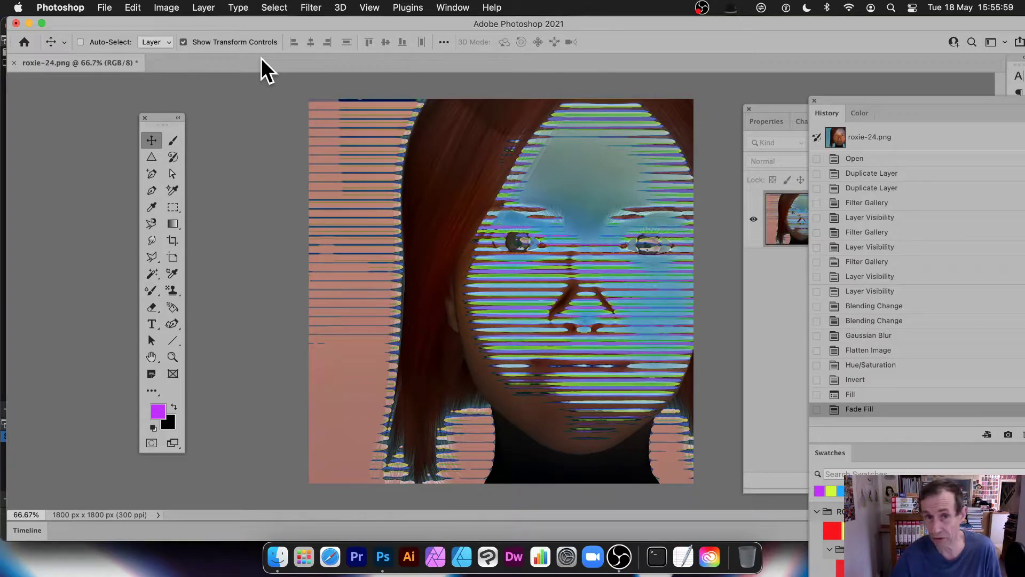
Undo the edits back to the state before the bottom layer received its purple halftone filter
key(super+z)
key(super+z)
key(super+z)
key(super+z)
key(super+z)
key(super+z)
key(super+z)
key(super+z)
key(super+z)
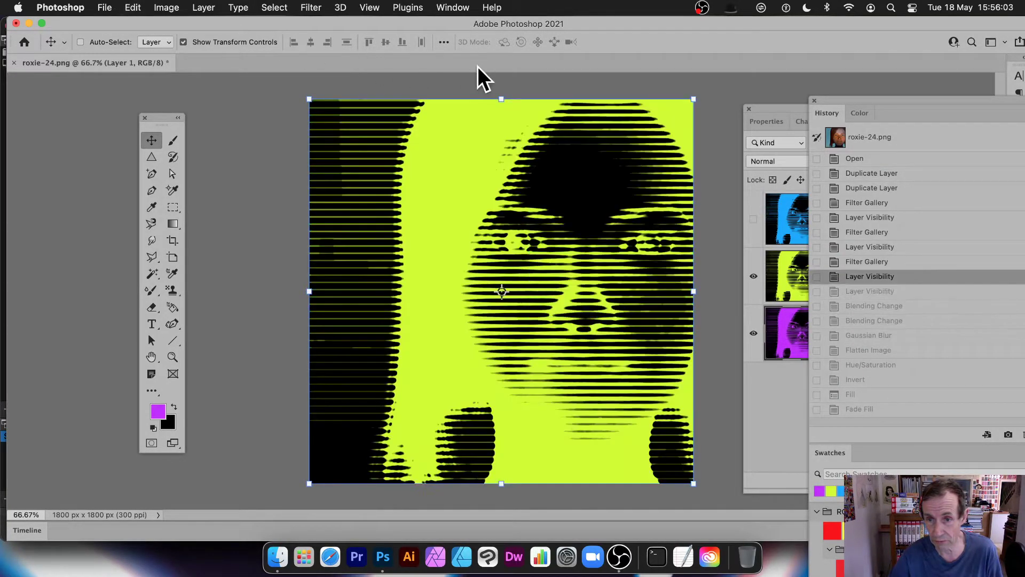
key(super+z)
key(super+z)
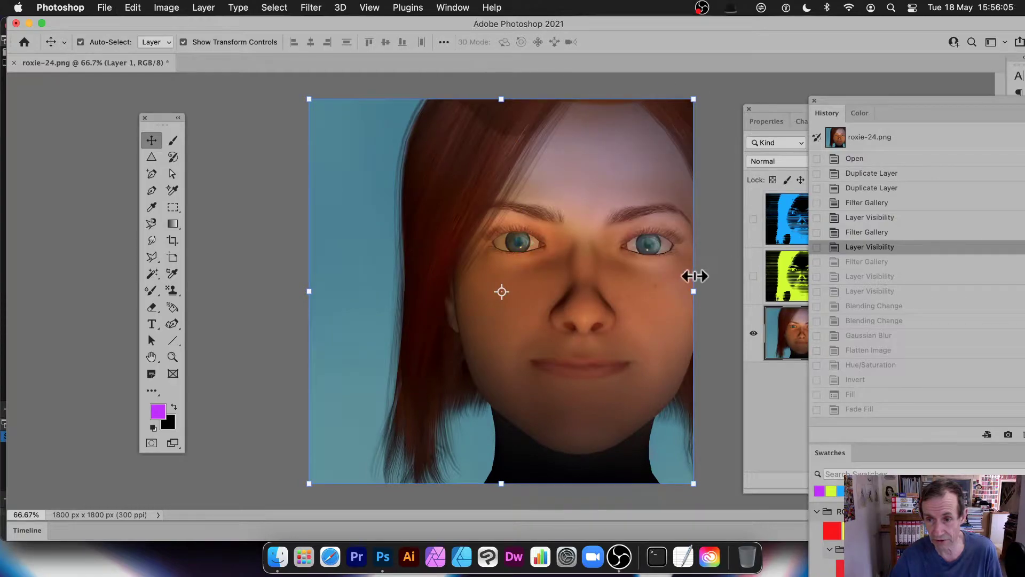
Delete the two hidden halftone layers, Layer 1 copy and Layer 1 copy 2
click(789, 272)
shift+click(817, 229)
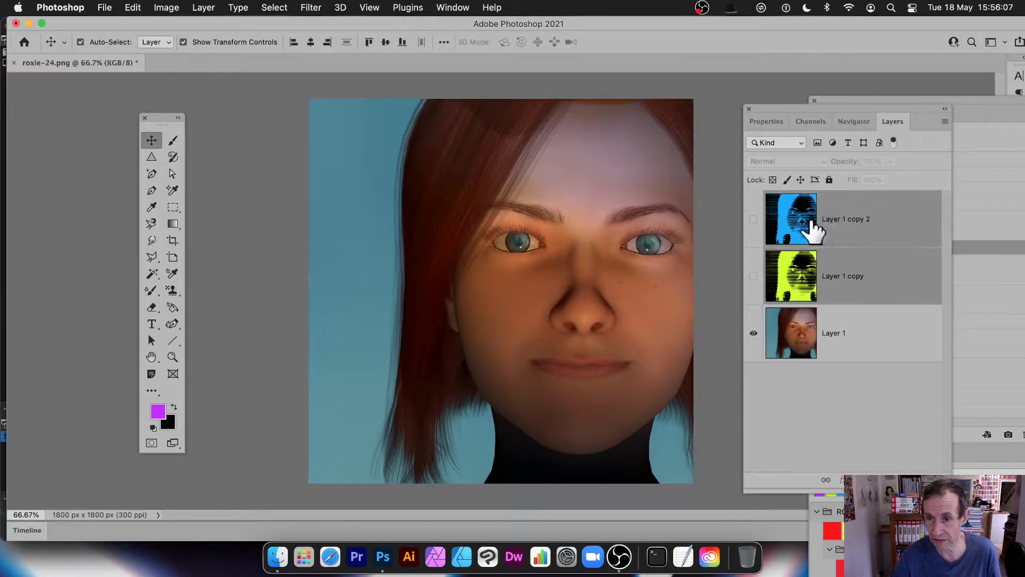
key(Delete)
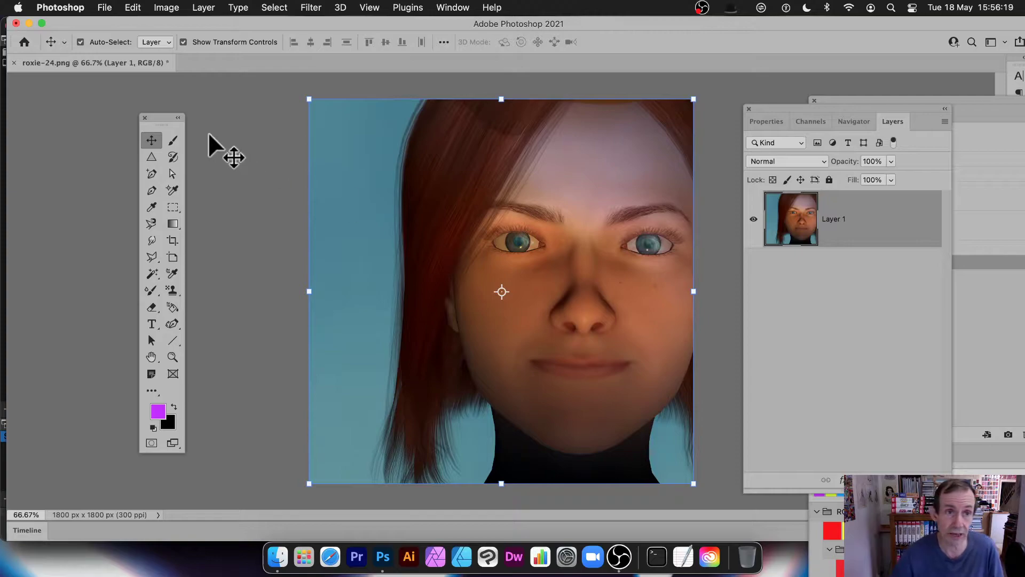
Duplicate Layer 1 under the default name Layer 1 copy and rotate the copy 90° clockwise
click(205, 6)
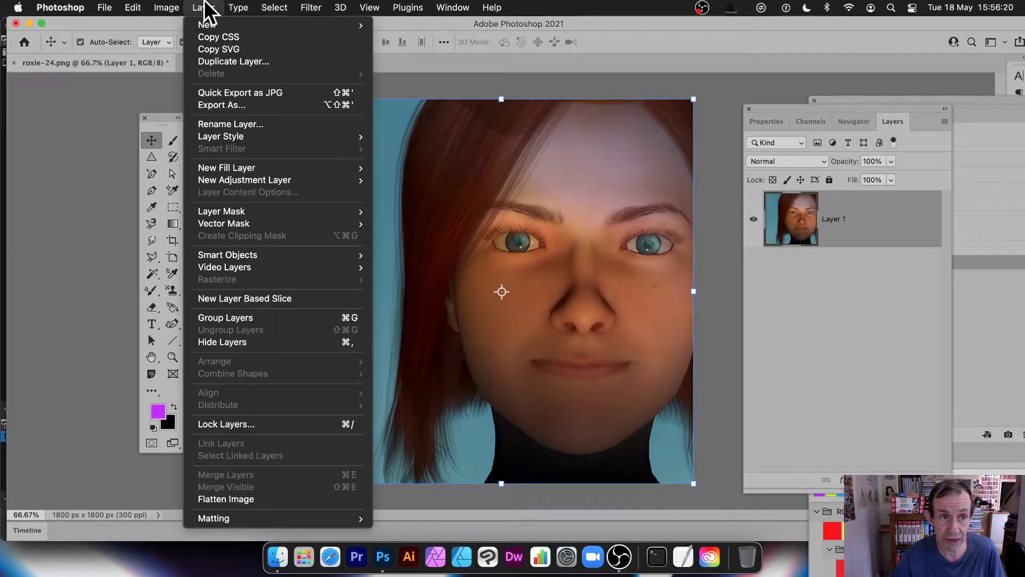
click(210, 61)
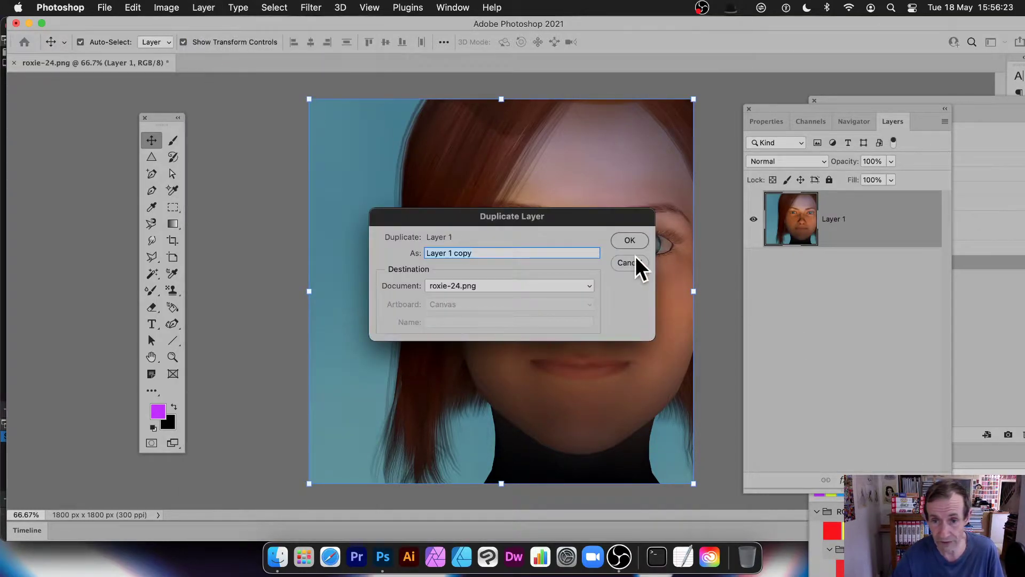
click(629, 240)
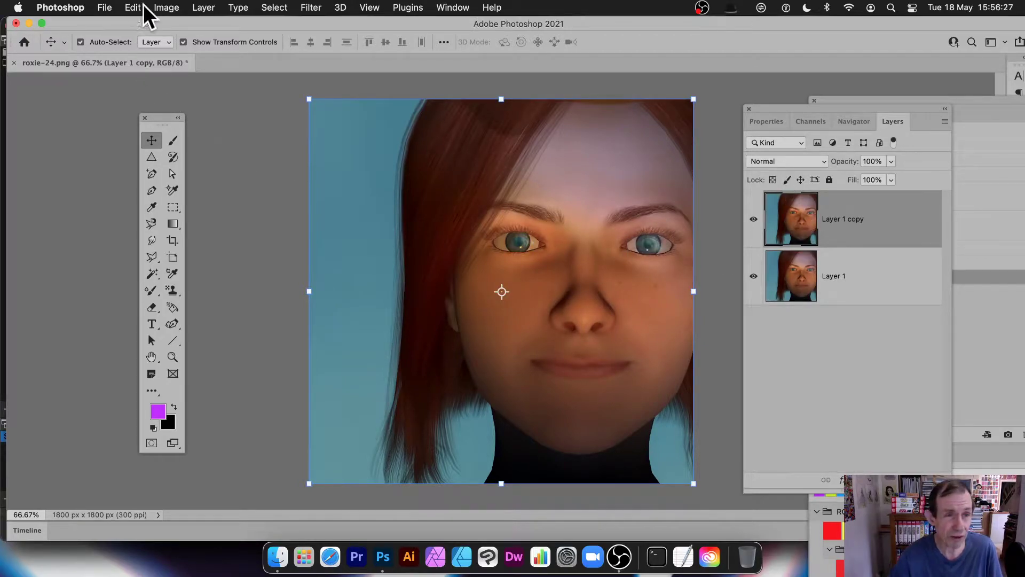
click(170, 8)
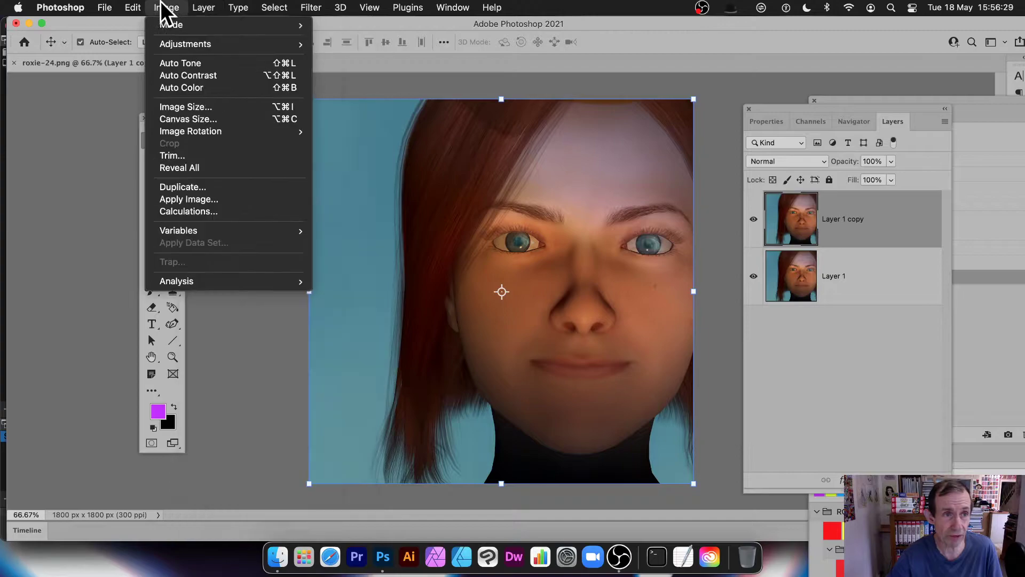
mouse_move(123, 7)
mouse_move(200, 303)
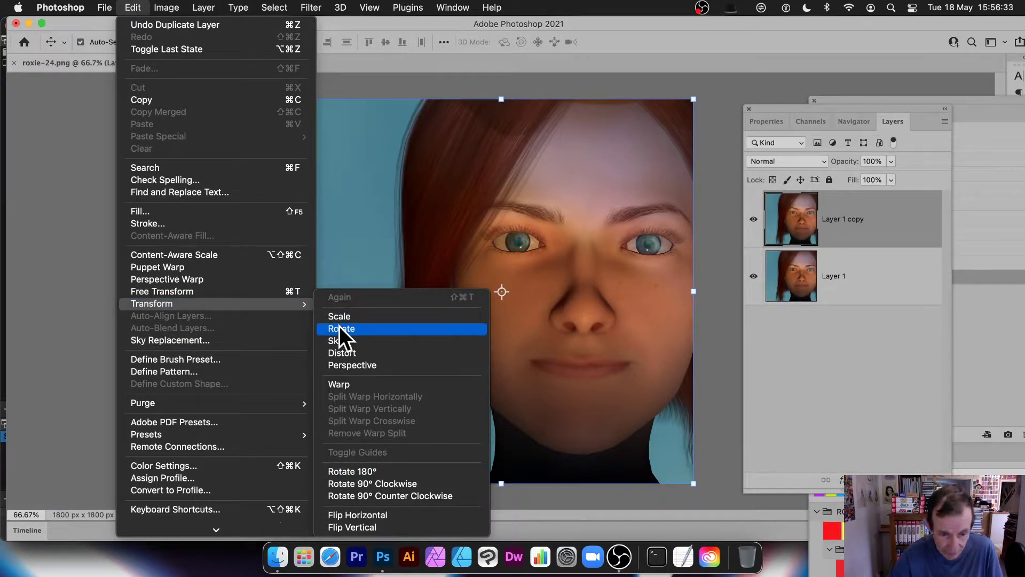
click(354, 481)
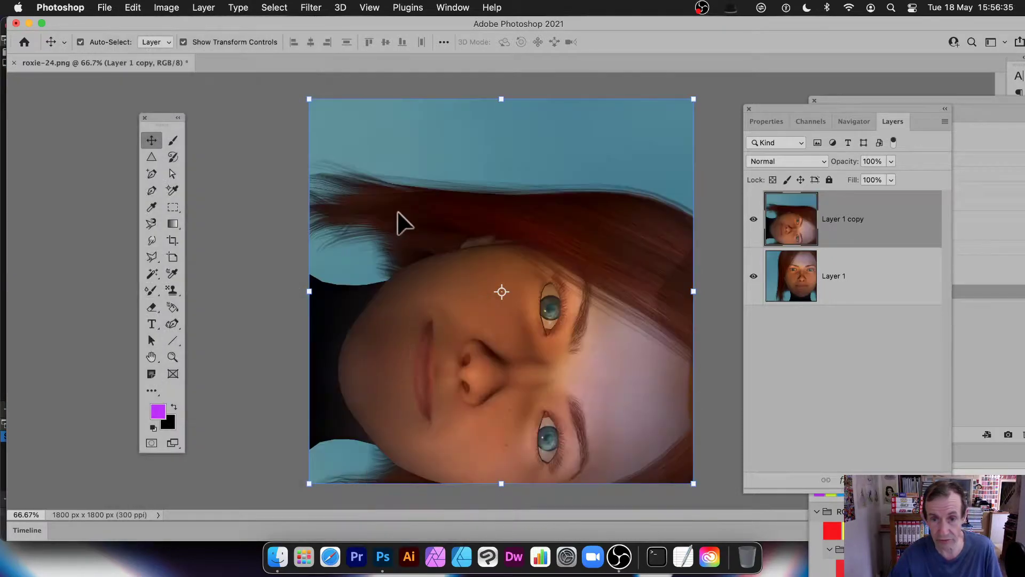
Apply a purple Line-type Halftone Pattern with size 10 and contrast 38 to the rotated copy
click(310, 7)
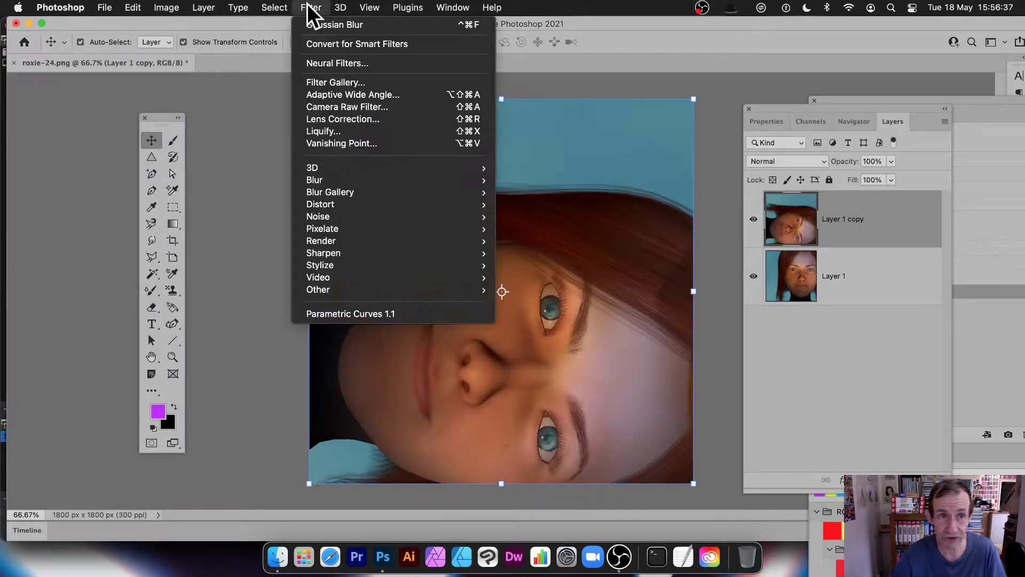
click(326, 81)
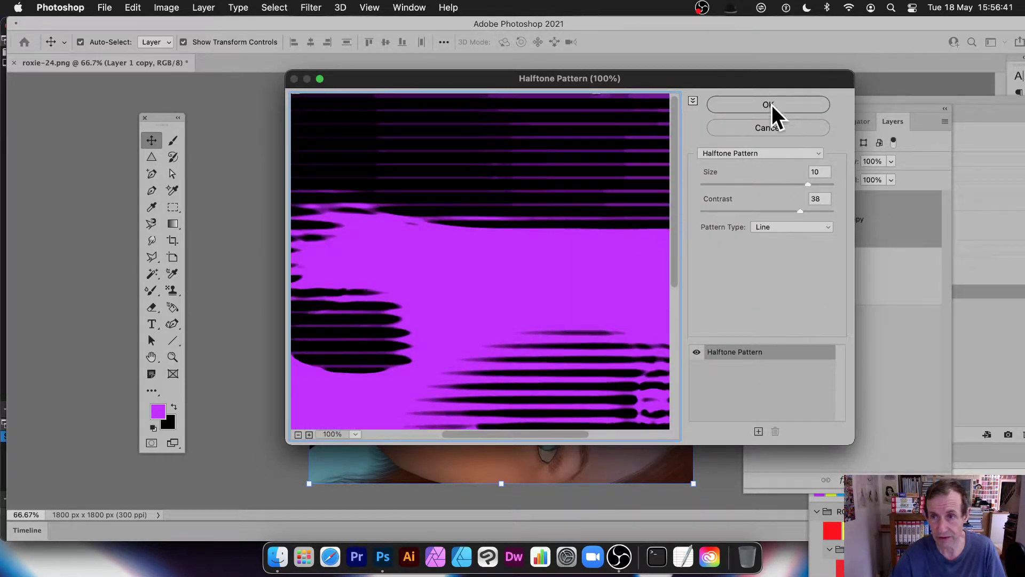
click(777, 109)
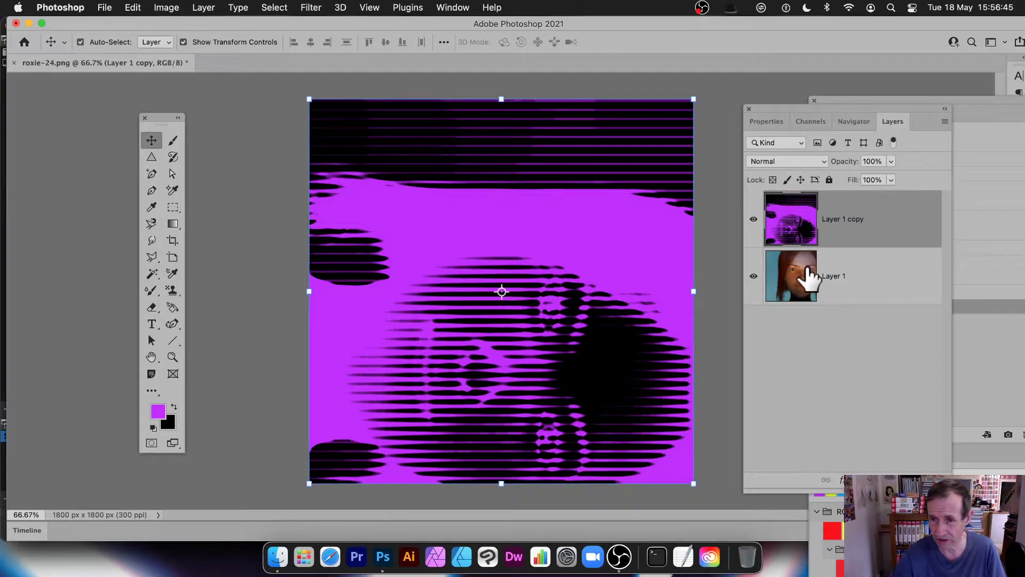
Rotate the purple halftone layer, Layer 1 copy, 90° counter-clockwise so the portrait stands upright with vertical lines
click(165, 6)
mouse_move(123, 4)
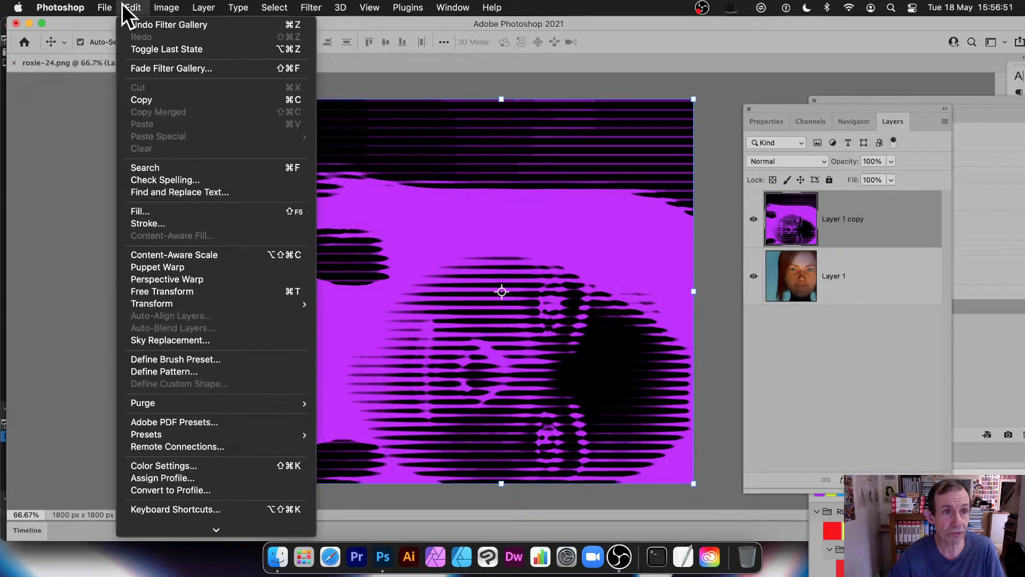
mouse_move(178, 303)
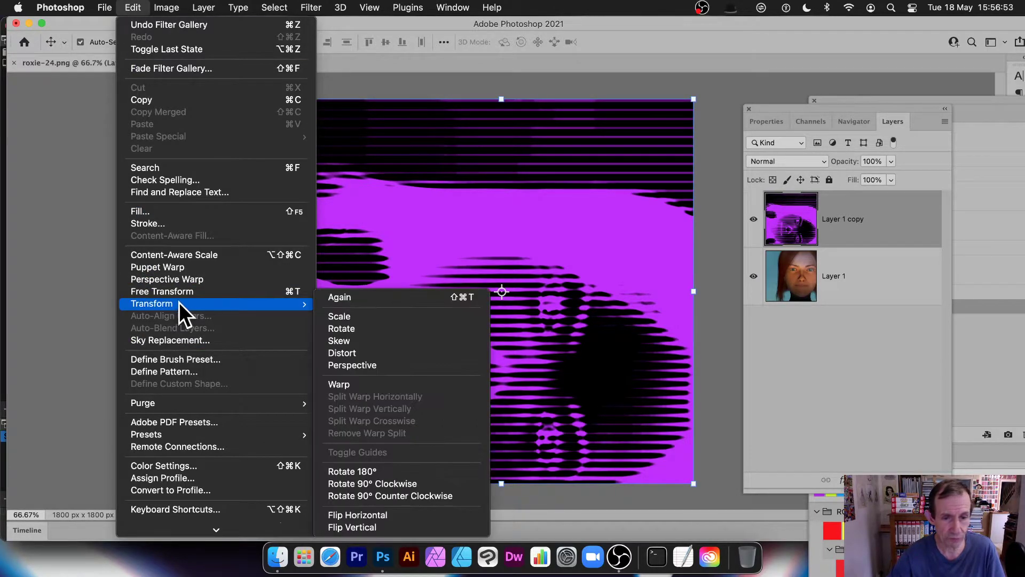
click(377, 492)
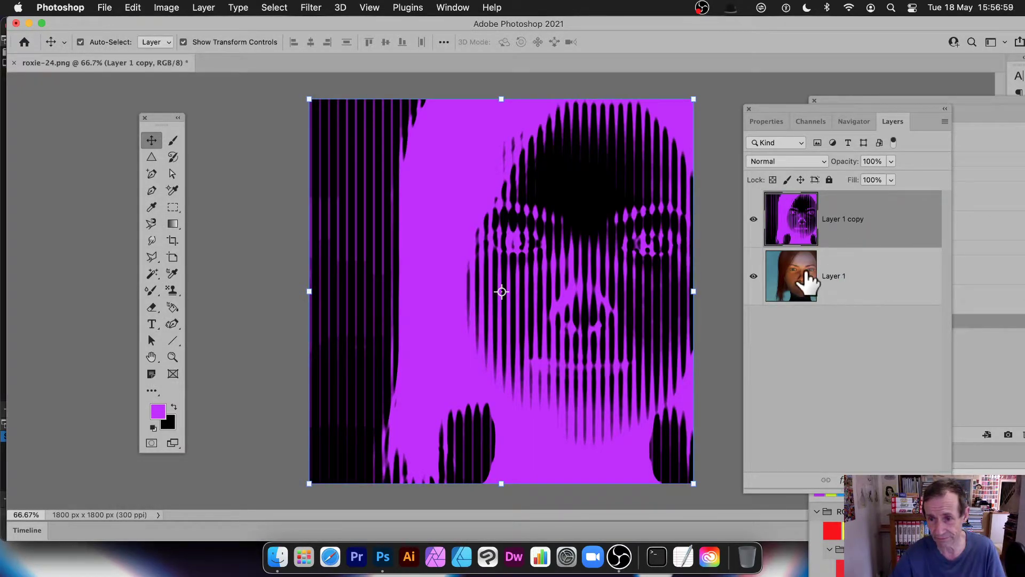
Select Layer 1, hide Layer 1 copy, and set the foreground colour to cyan 00deff
click(806, 278)
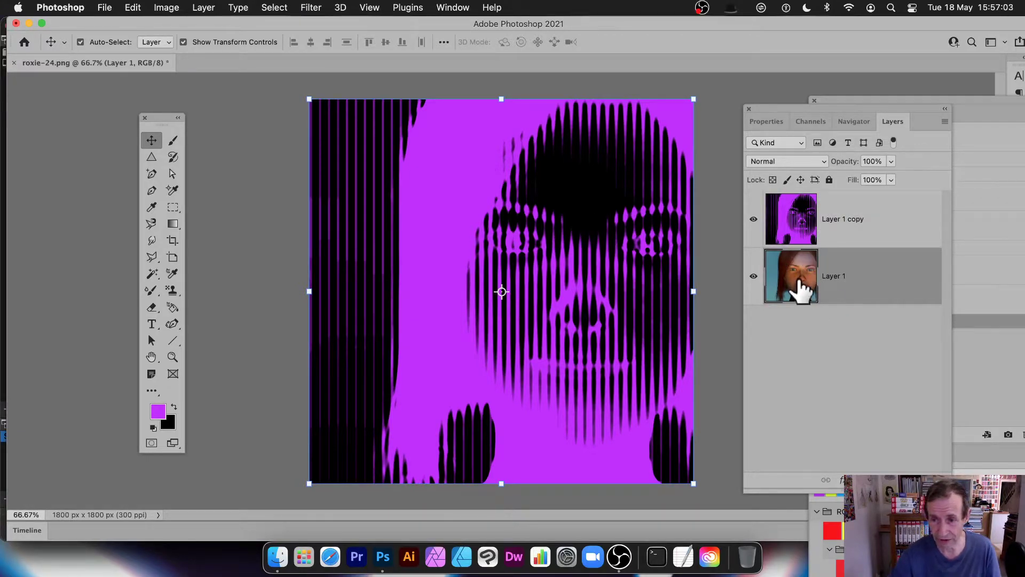
click(754, 219)
click(309, 7)
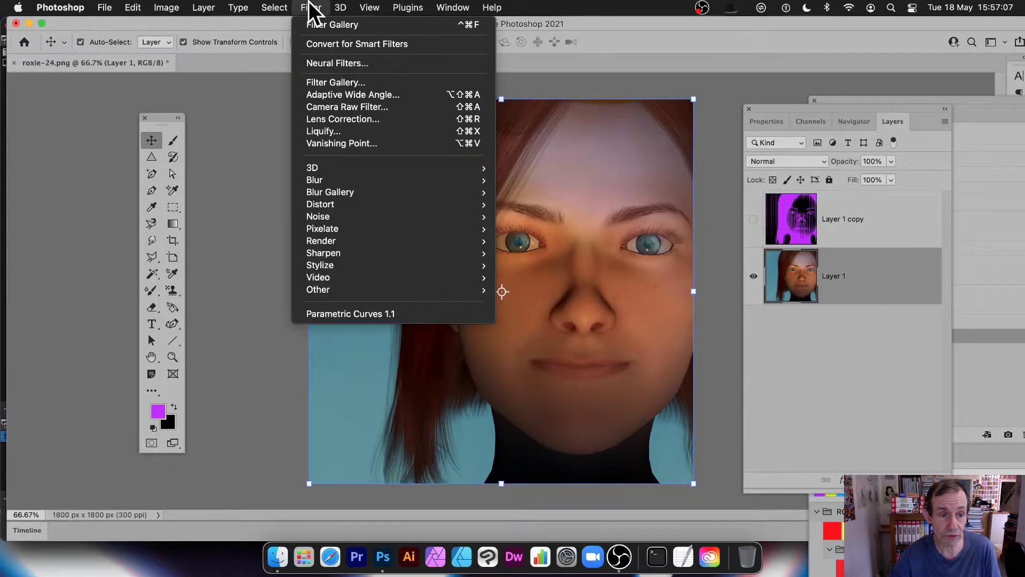
click(155, 413)
click(157, 414)
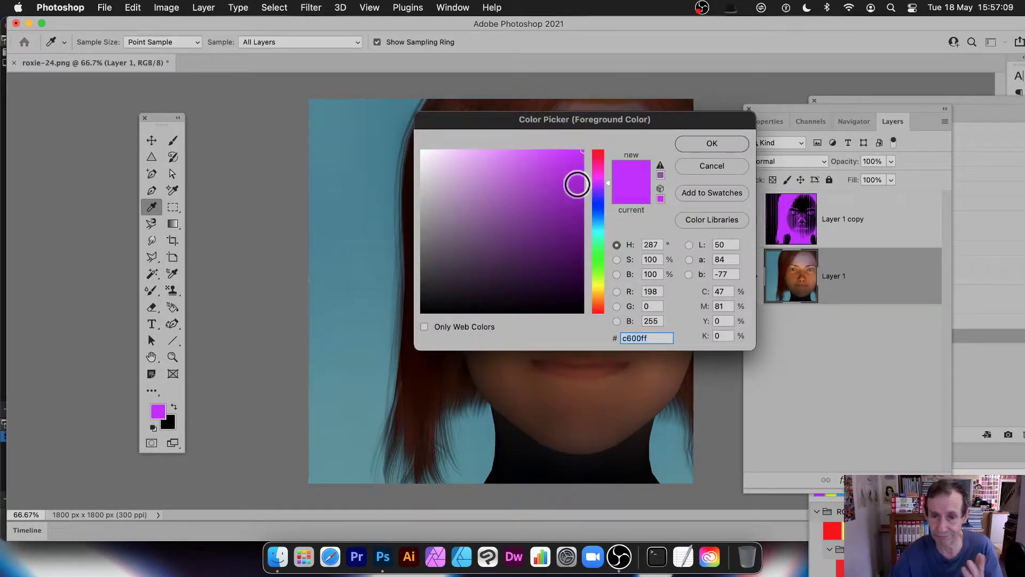
click(597, 227)
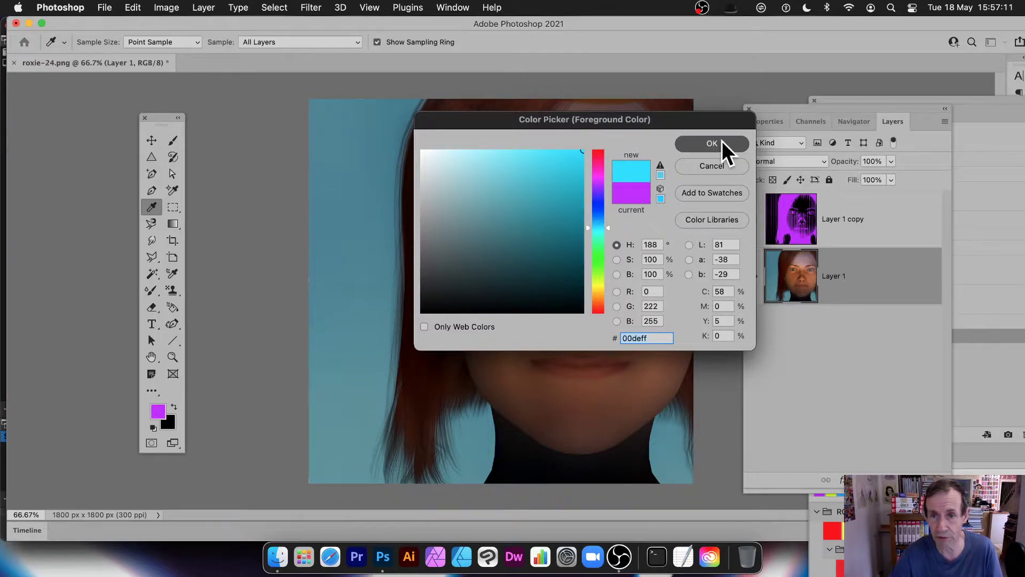
click(718, 143)
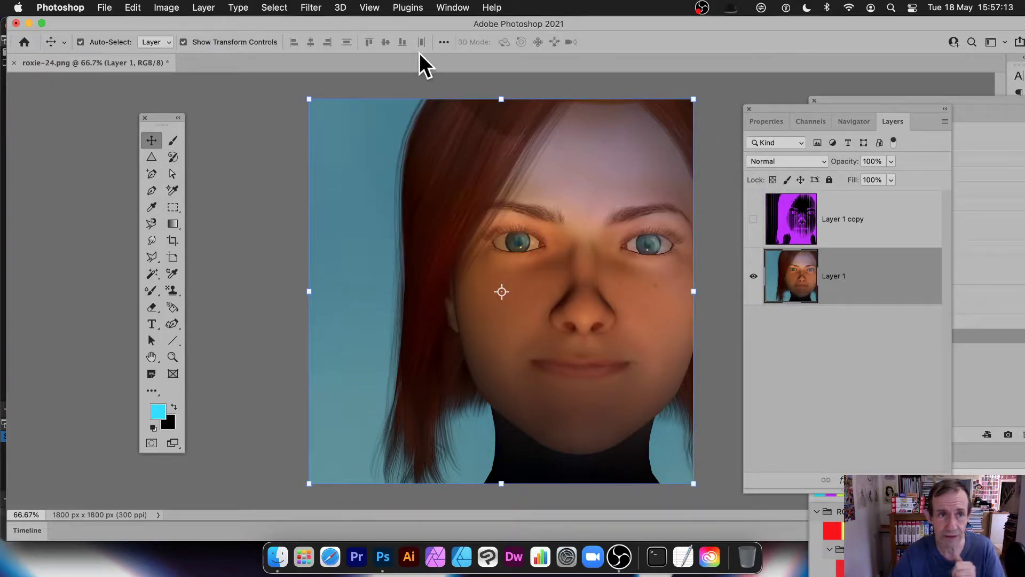
Apply a cyan Line-type Halftone Pattern with size 12 and contrast 45 to Layer 1
click(311, 8)
click(338, 82)
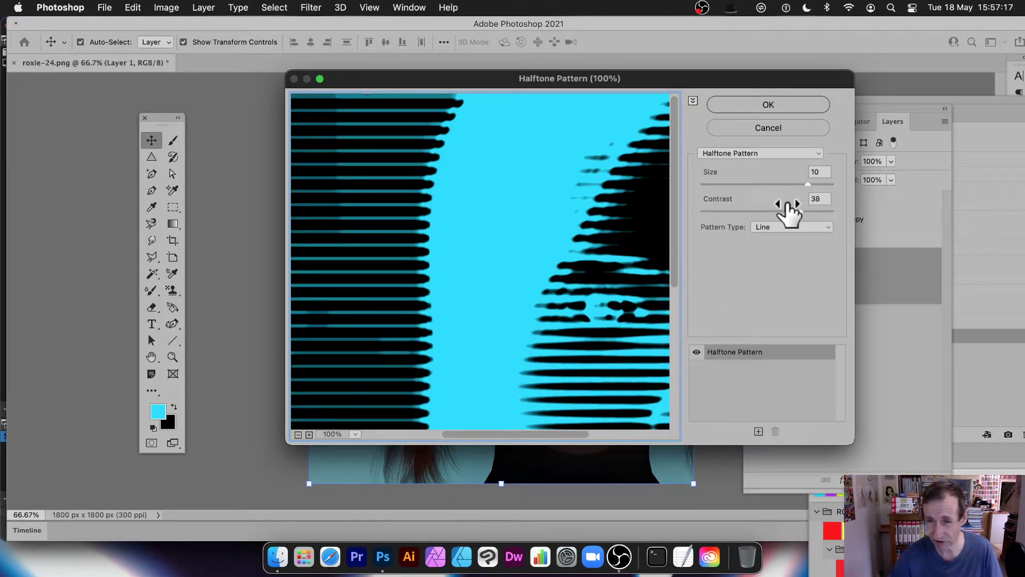
drag(803, 185, 820, 210)
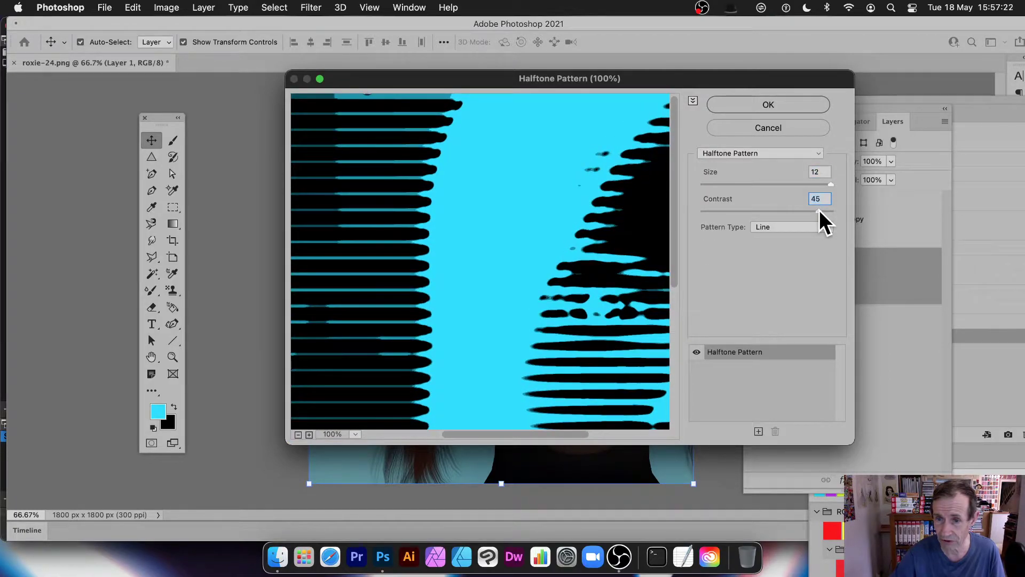
click(792, 104)
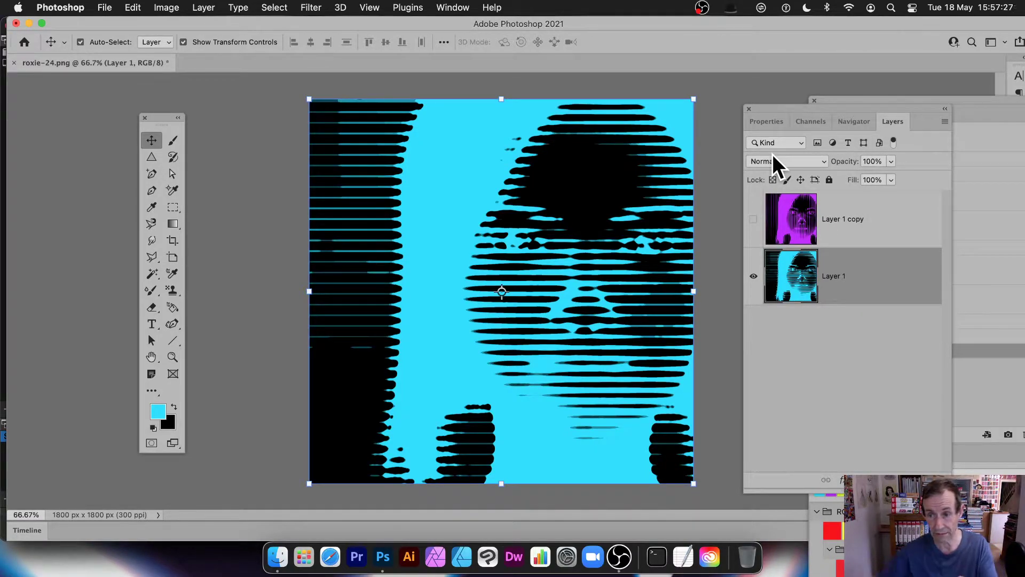
Show Layer 1 copy again and set its blend mode to Exclusion
click(789, 224)
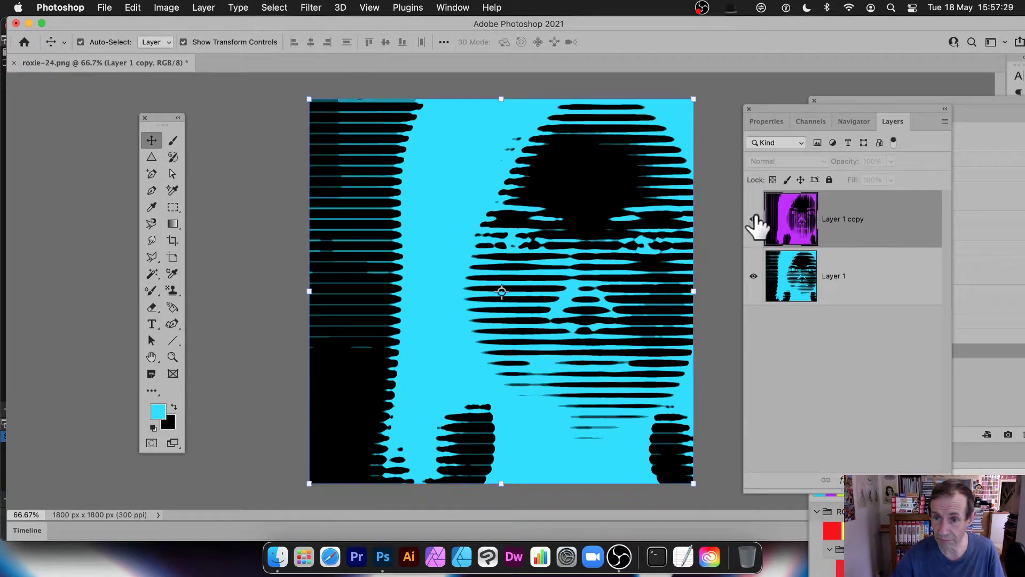
click(754, 219)
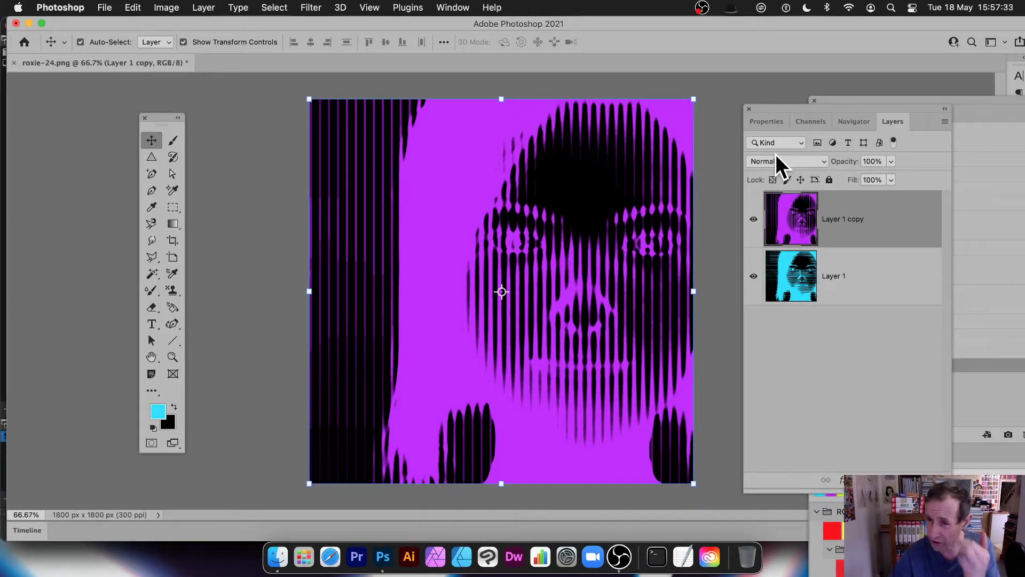
click(810, 158)
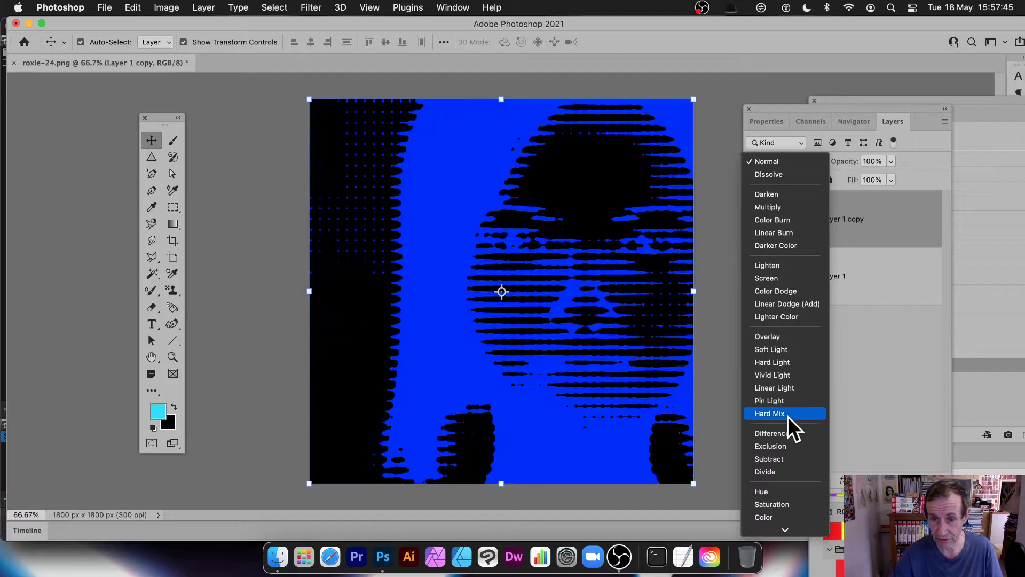
click(782, 447)
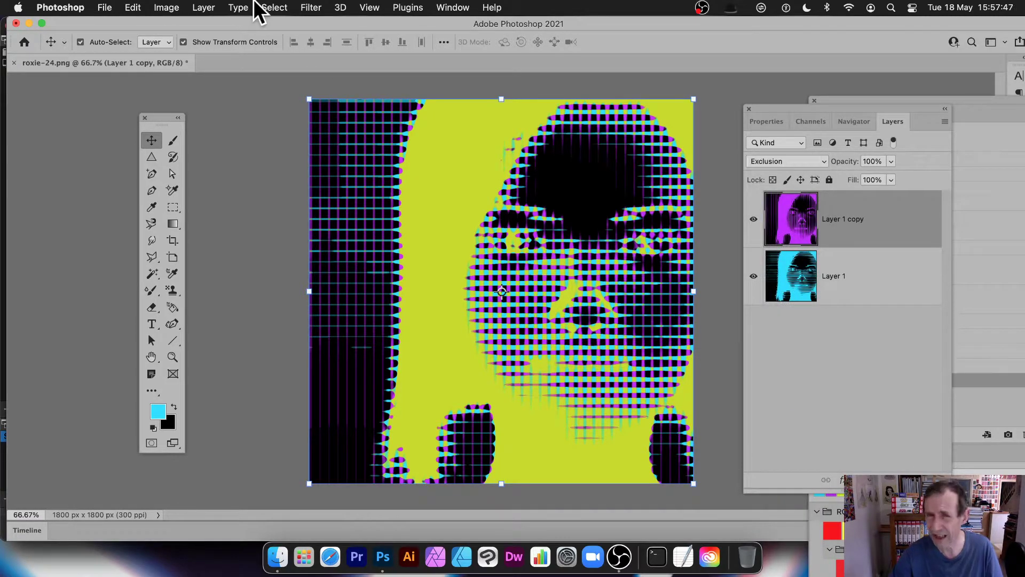
Flatten the blended halftone layers into one image and invert its colours
click(200, 7)
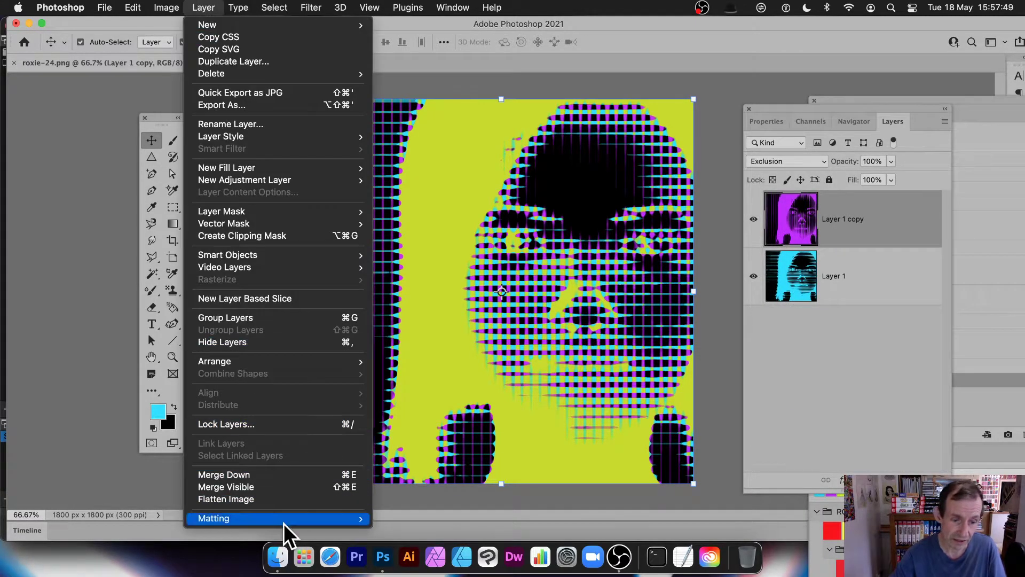
click(272, 498)
click(176, 7)
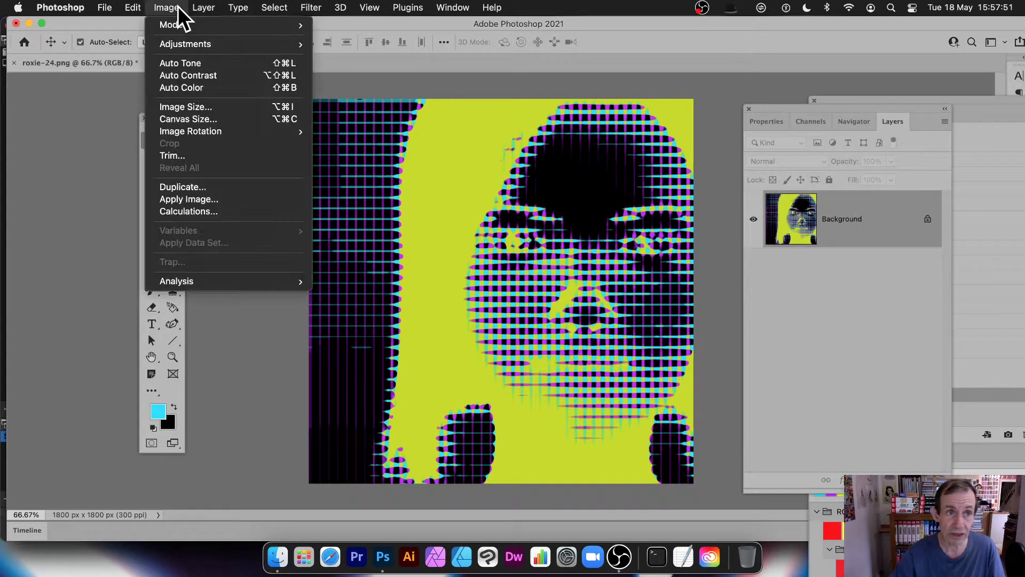
mouse_move(185, 44)
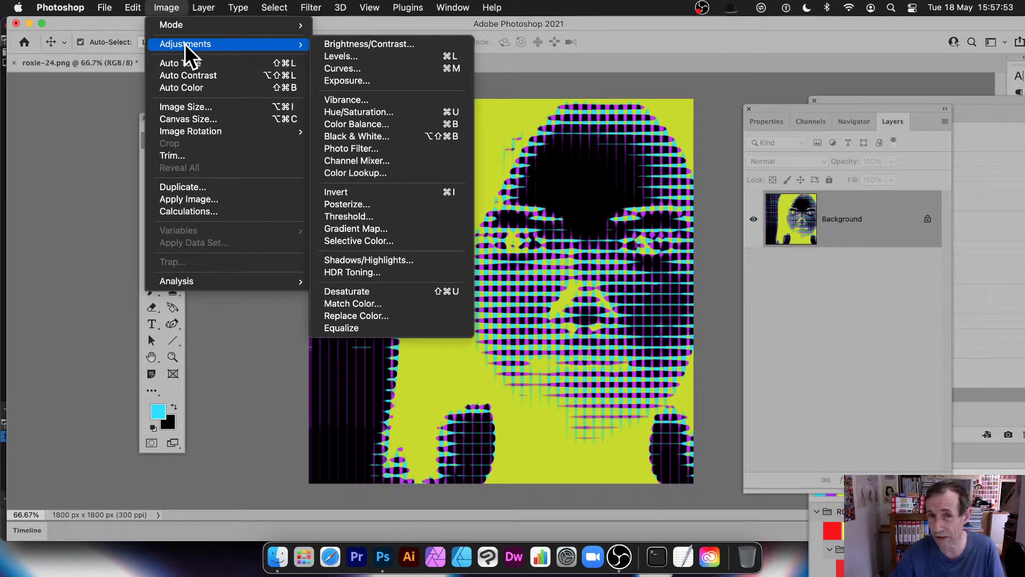
click(373, 193)
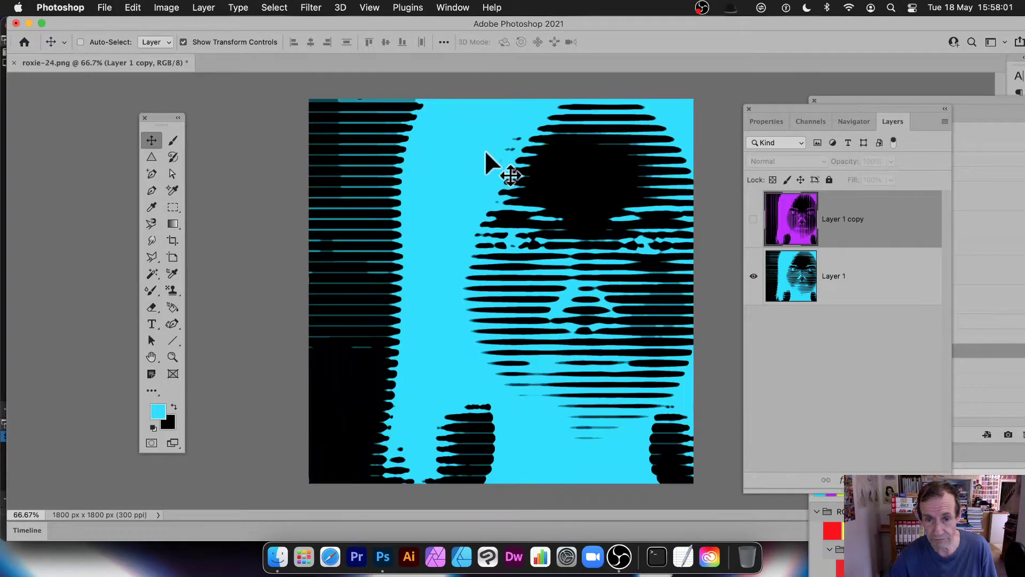
Undo the edits back to the single unfiltered Layer 1, before the layer was duplicated
key(super+z)
key(super+z)
key(super+z)
key(super+z)
key(super+z)
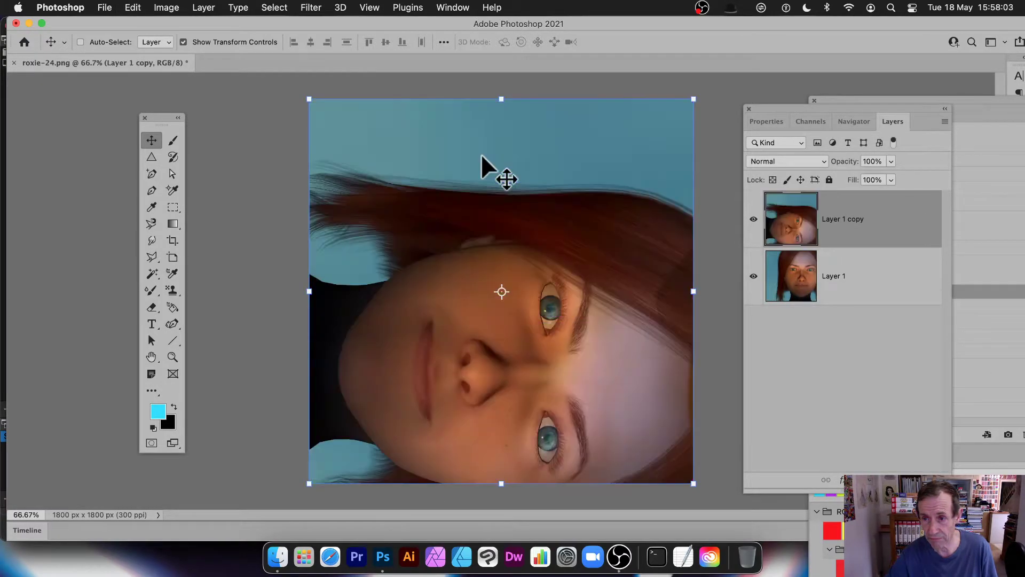
key(super+z)
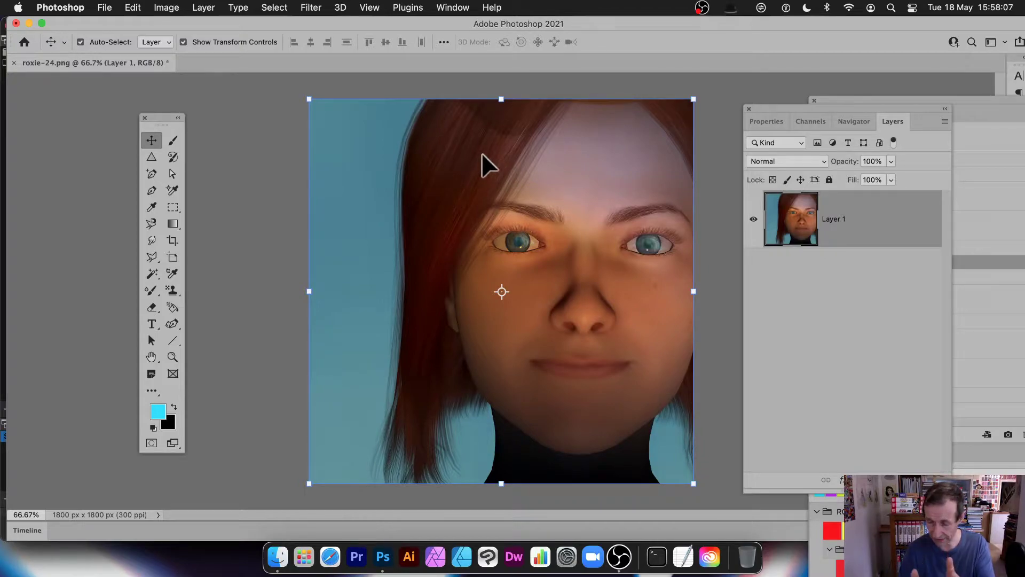
Select a circular area over the forehead and the inner part of the eye beside it with the Elliptical Marquee tool
click(174, 206)
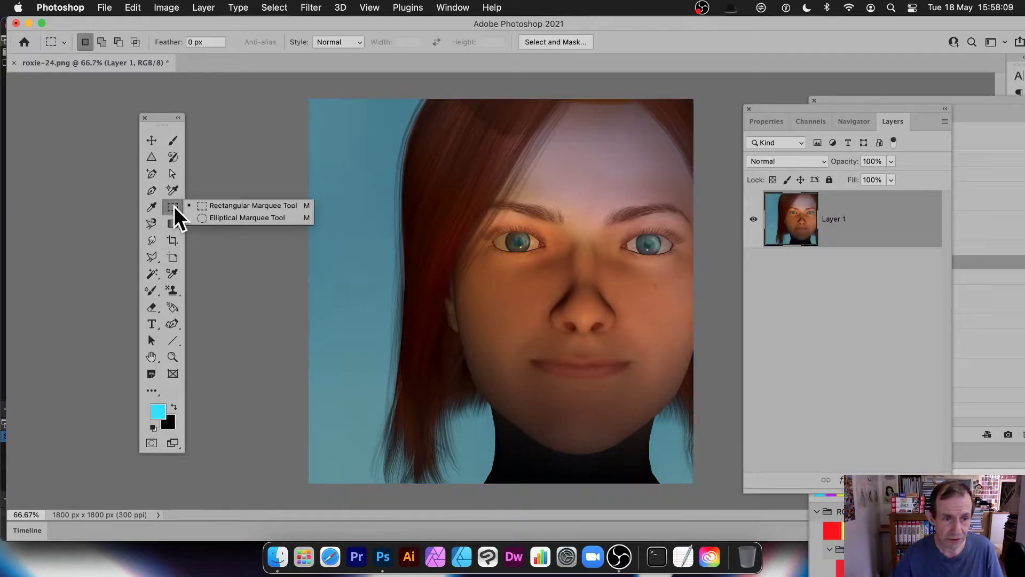
click(207, 218)
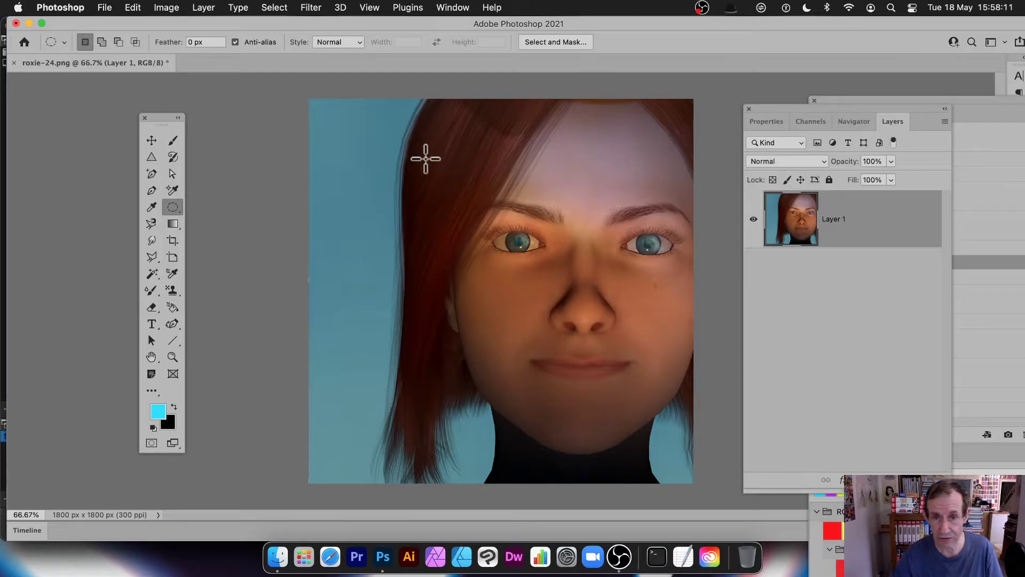
drag(549, 119, 690, 263)
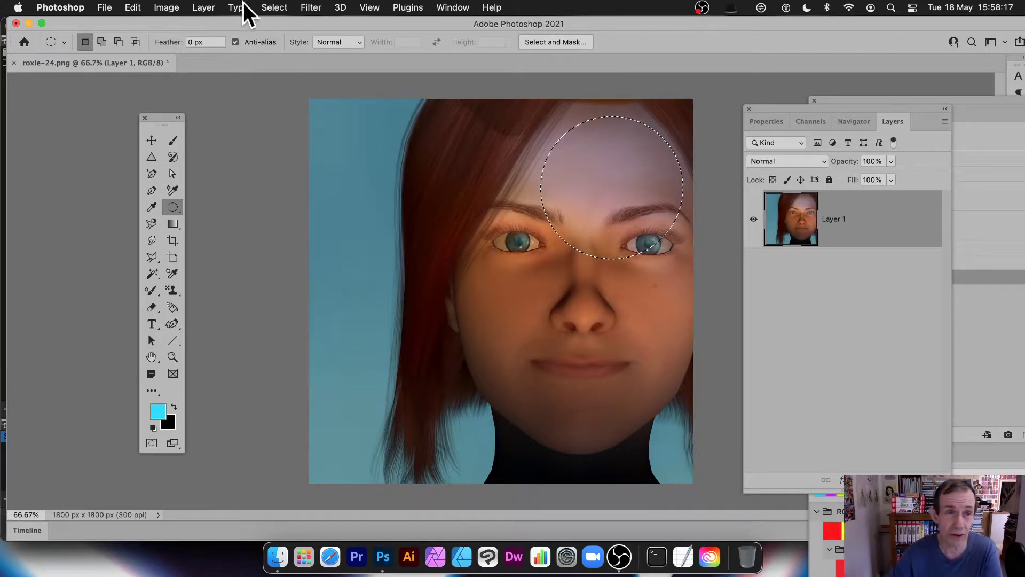
click(280, 6)
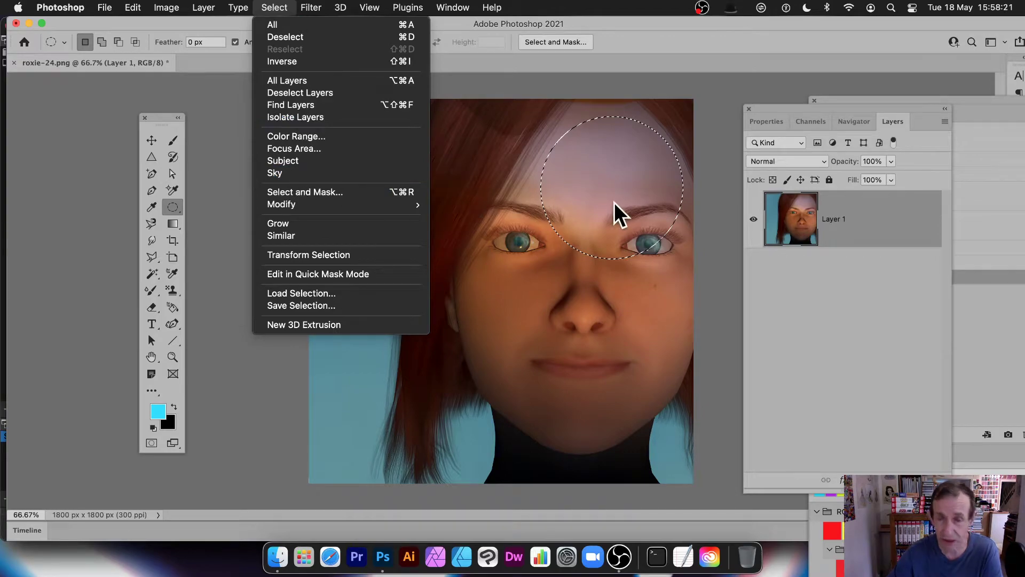
click(610, 216)
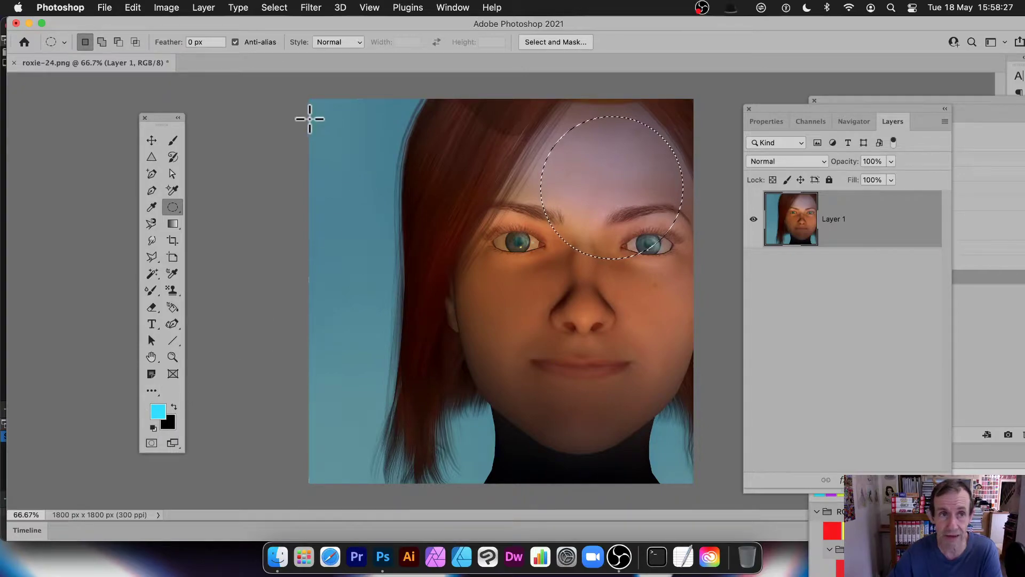
Apply a cyan Circle-type Halftone Pattern with size 12 and contrast 45 to the circular selection
click(311, 8)
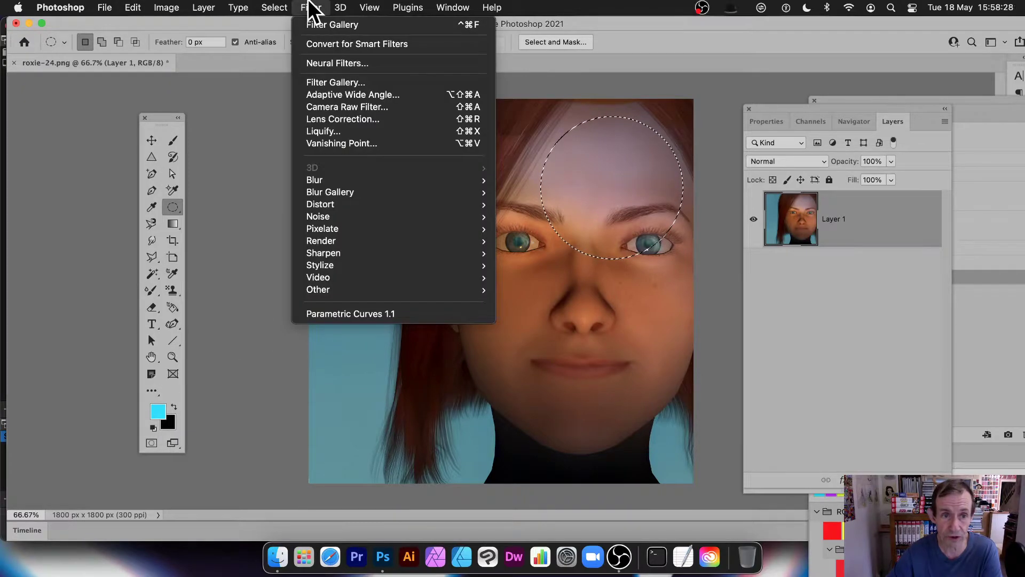
click(355, 84)
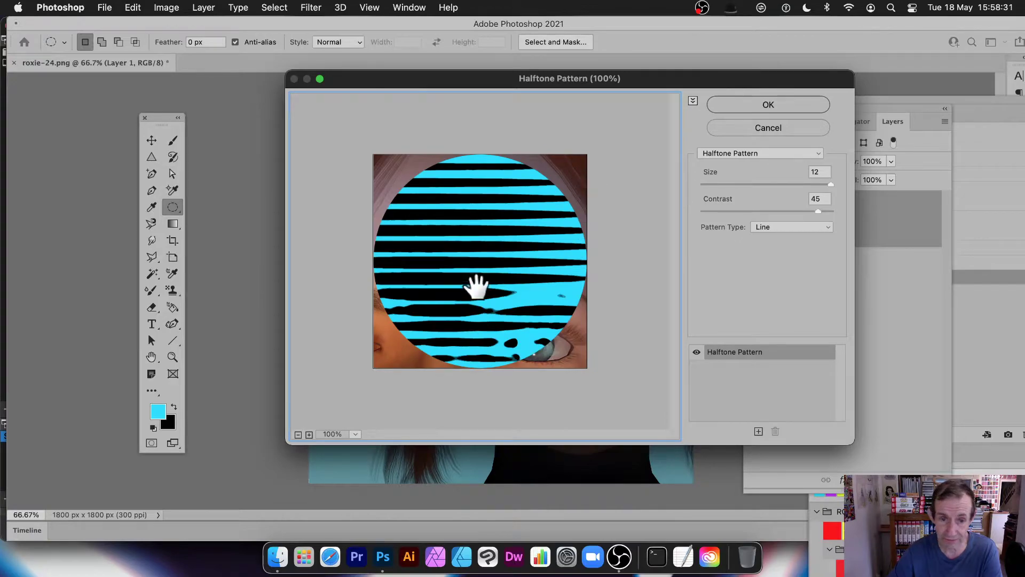
click(779, 227)
click(780, 217)
click(792, 225)
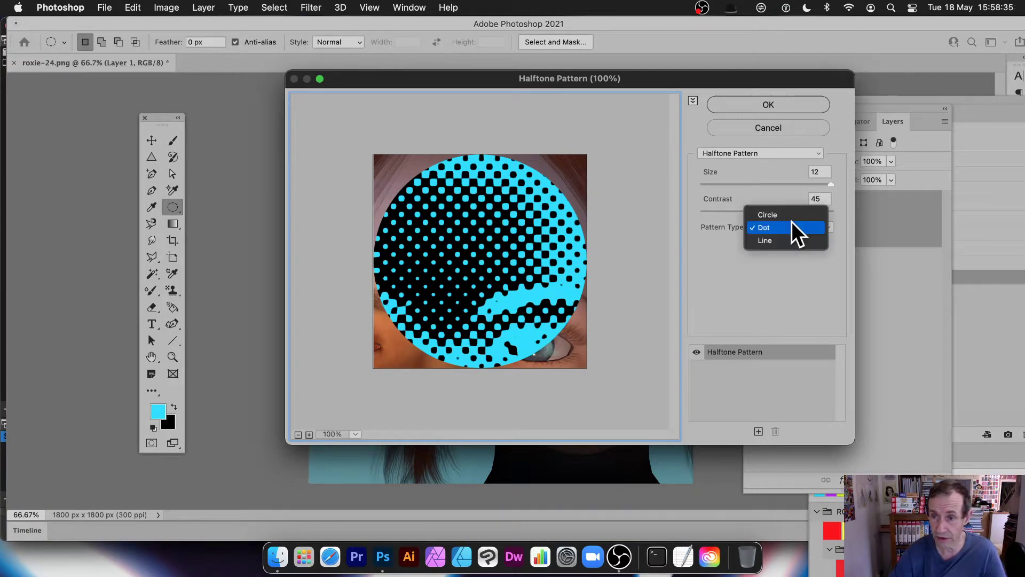
click(792, 215)
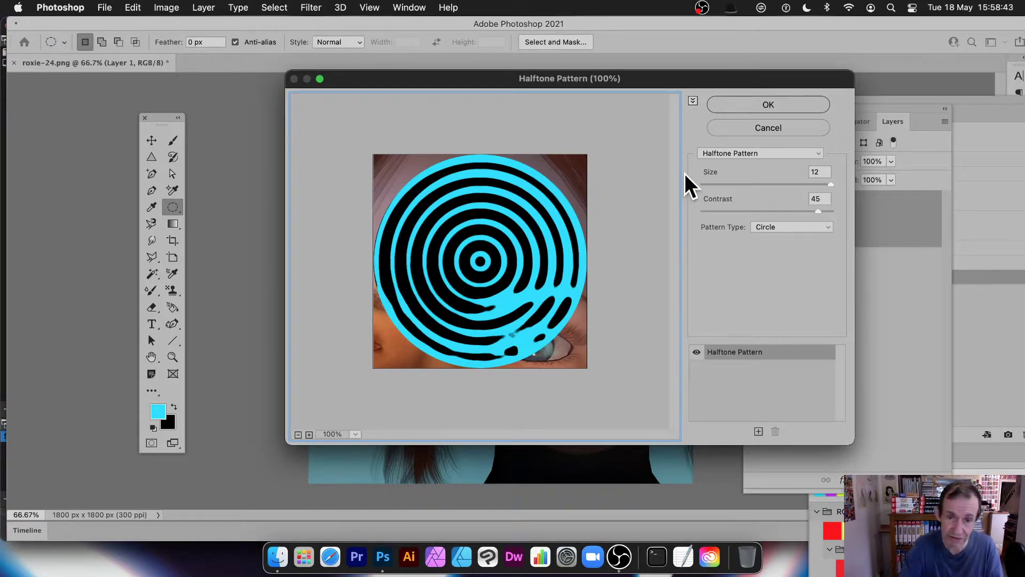
click(764, 104)
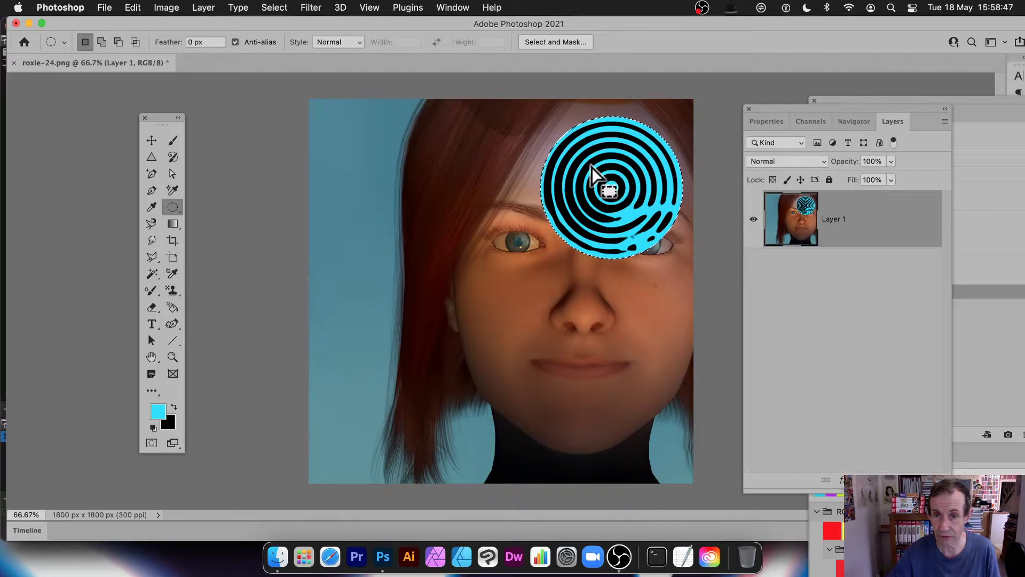
Move the circular selection down over the nose, mouth and cheek, and set the foreground colour to yellow ffe400
drag(591, 172, 607, 316)
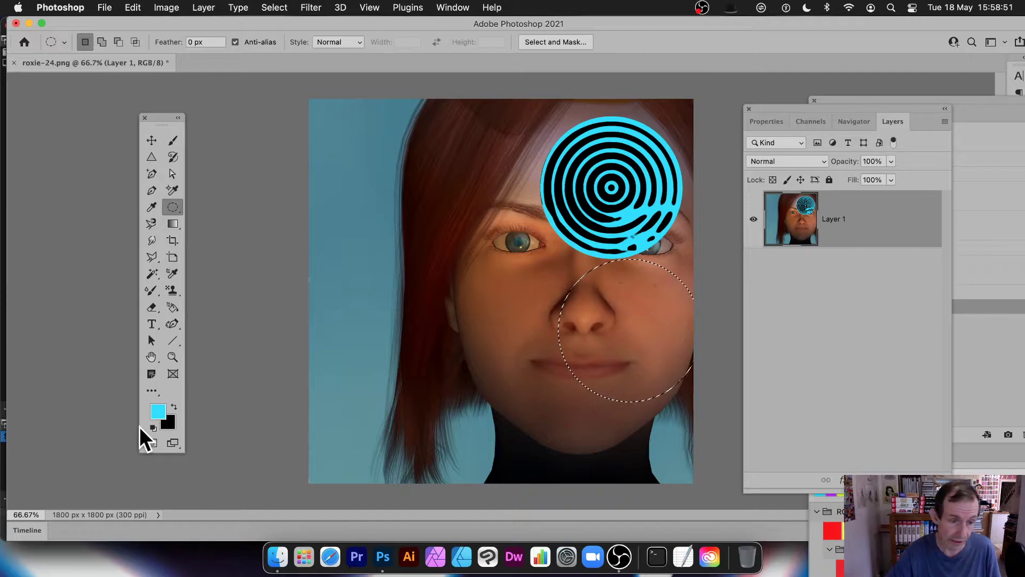
click(158, 414)
click(598, 284)
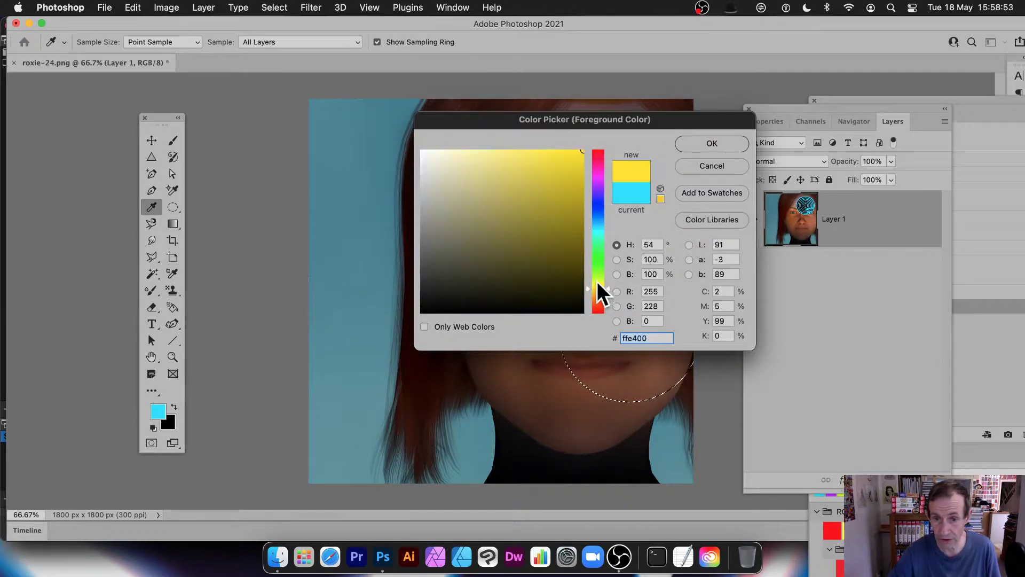
click(712, 144)
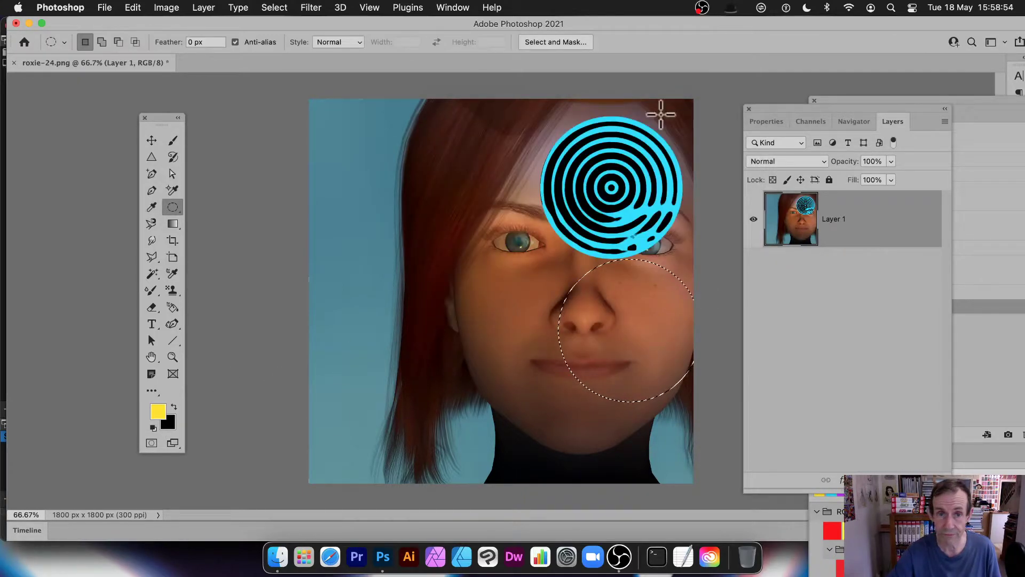
Repeat the circle halftone in yellow on the selection over the nose and mouth, and move the selection over the opposite eye and cheek
click(315, 7)
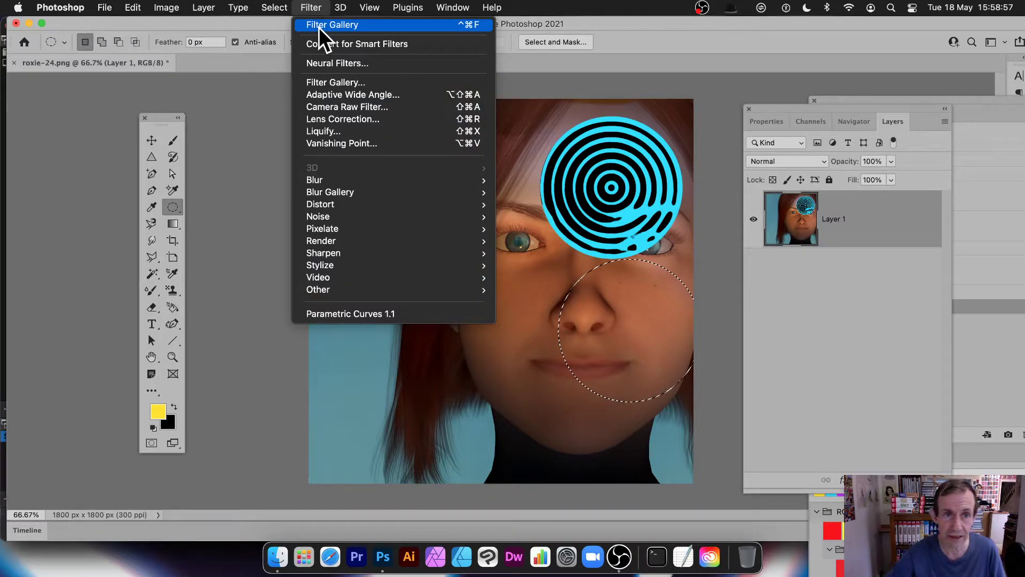
click(319, 27)
drag(633, 318, 500, 262)
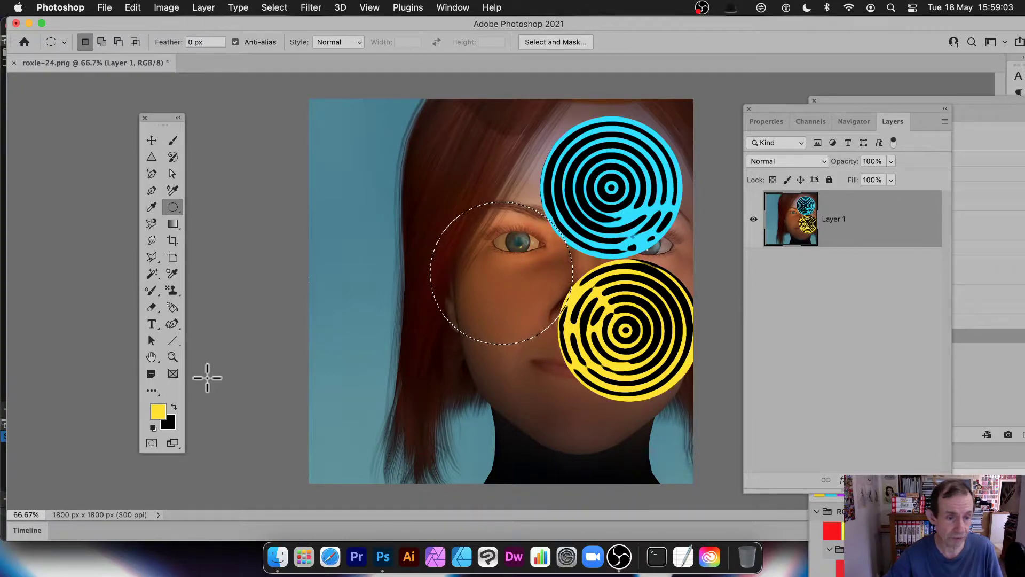
Set the foreground colour to orange-red ff4200 and repeat the circle halftone on the circular selection over the eye and cheek
click(158, 412)
click(596, 306)
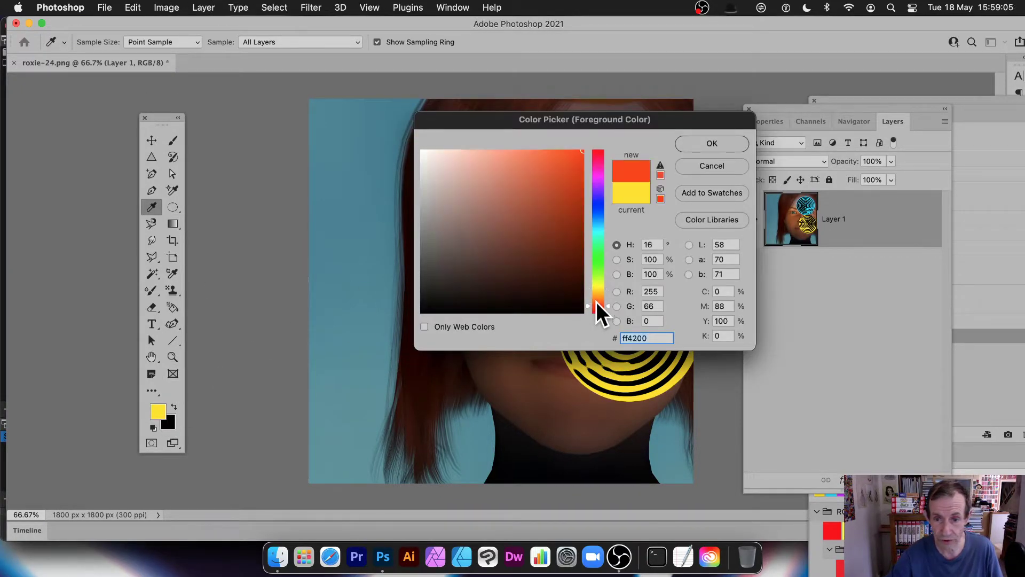
click(745, 146)
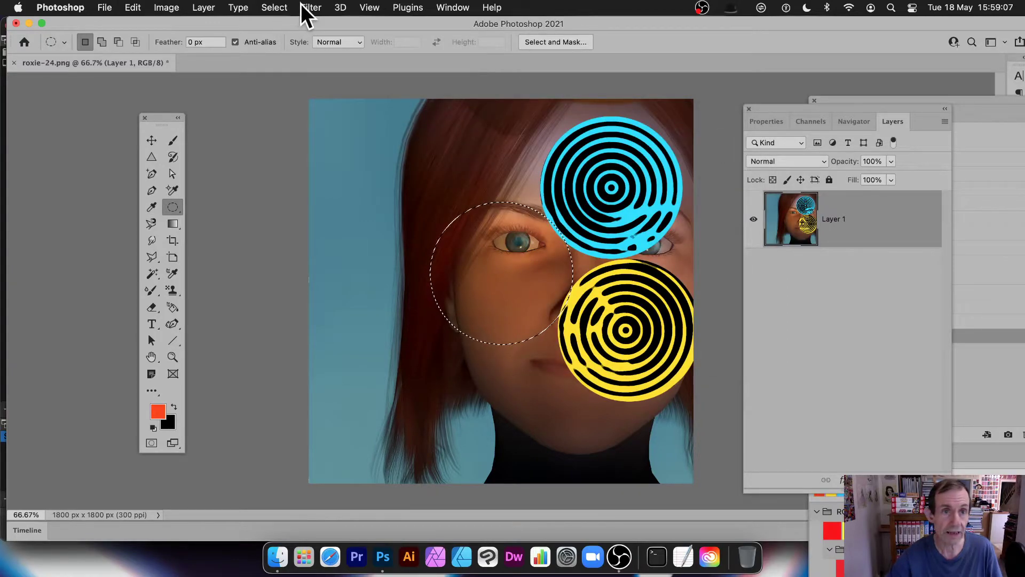
click(305, 6)
click(310, 24)
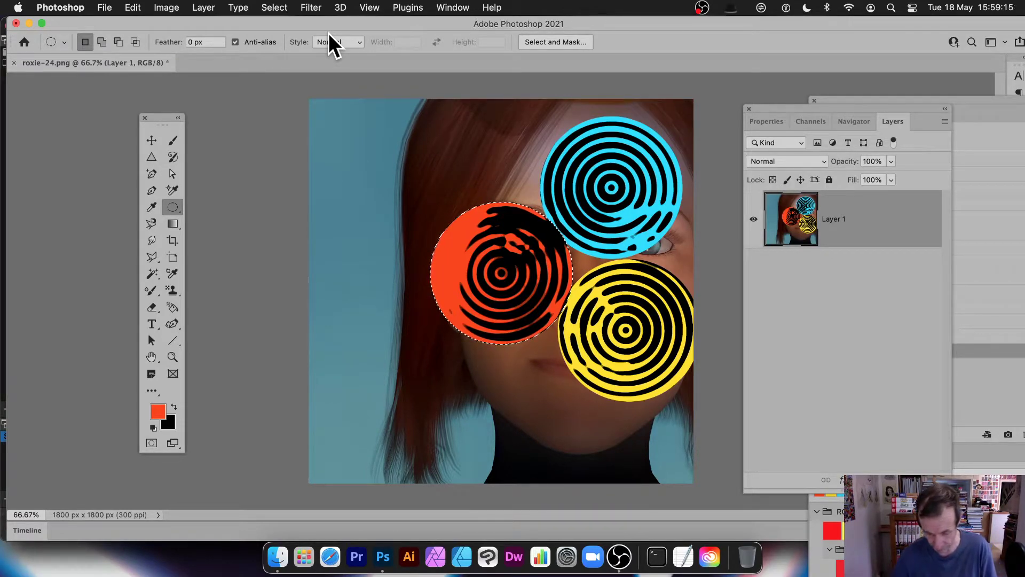
Undo all the circular halftones and the selection, back to the unfiltered portrait
key(super+z)
key(super+z)
key(super+z)
key(super+z)
key(super+z)
key(super+z)
key(super+z)
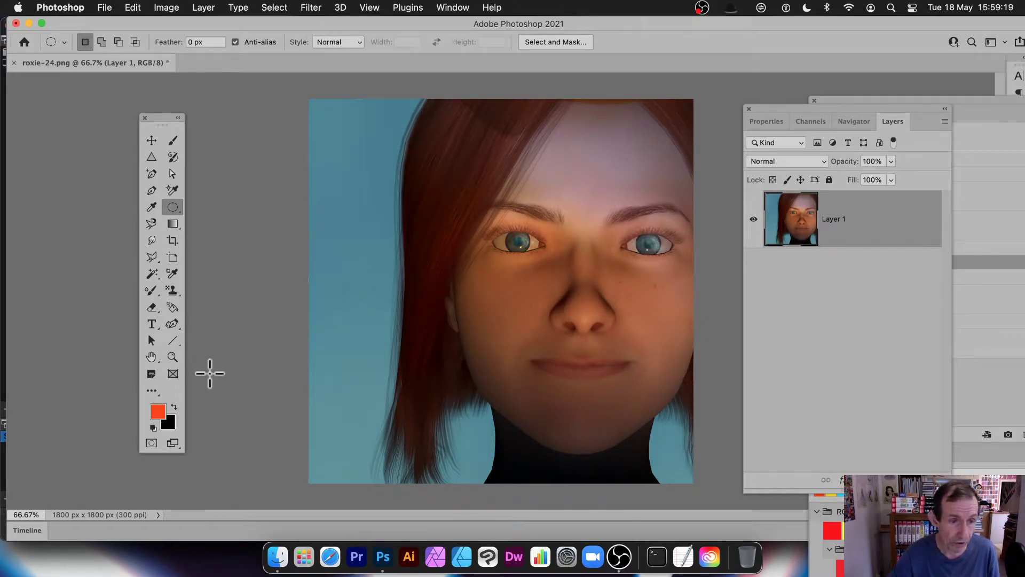
Select a full-height vertical strip along the portrait's left edge and apply an orange-red Line-type Halftone Pattern with size 12 and contrast 45
drag(174, 204, 231, 207)
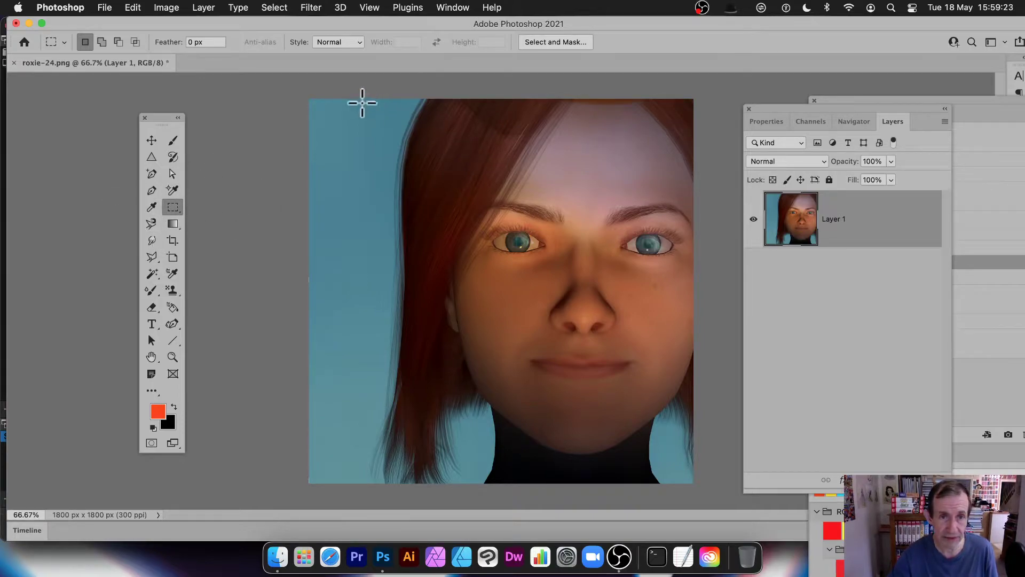
drag(294, 92, 411, 486)
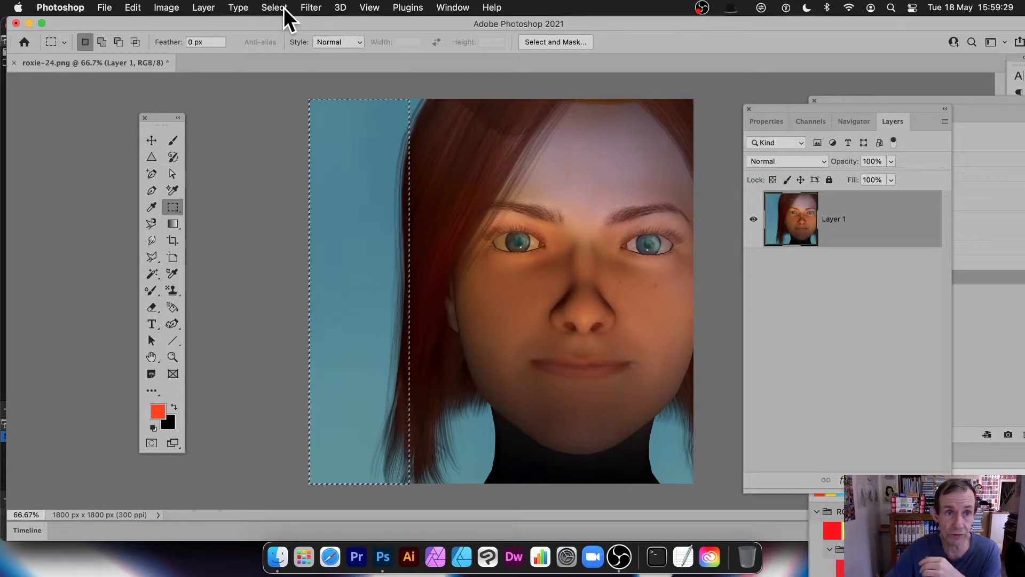
click(308, 7)
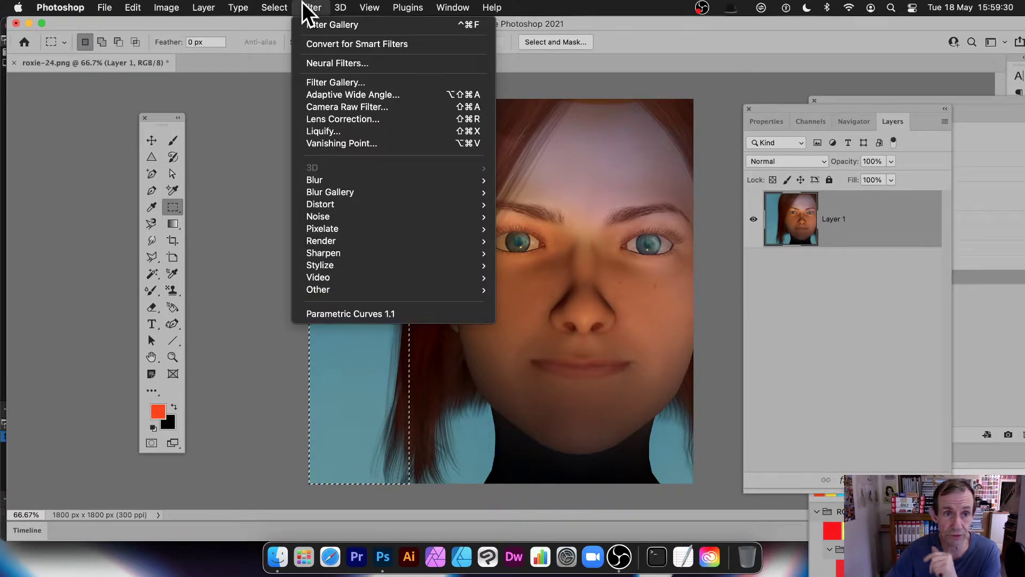
click(329, 82)
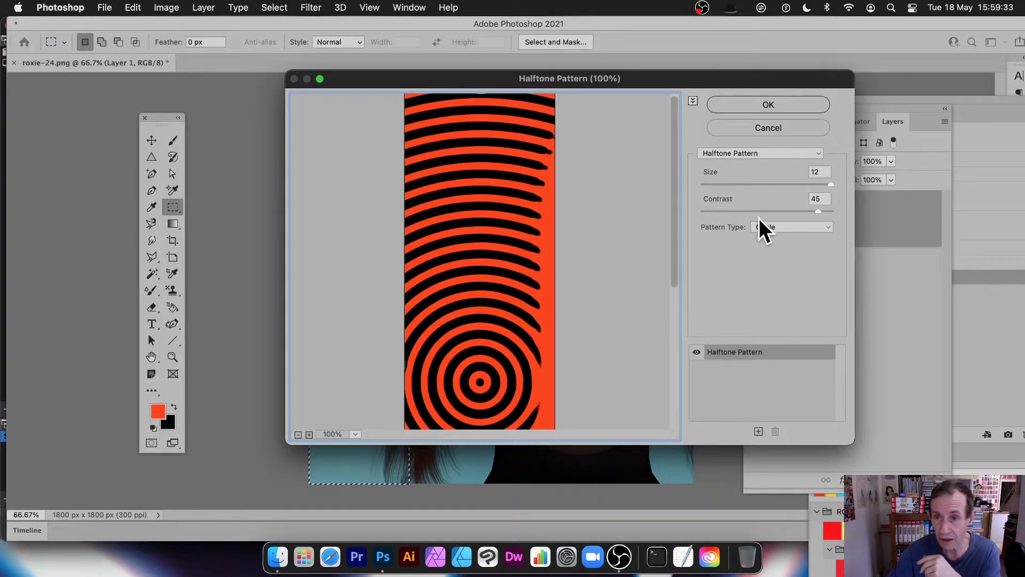
click(768, 228)
click(780, 254)
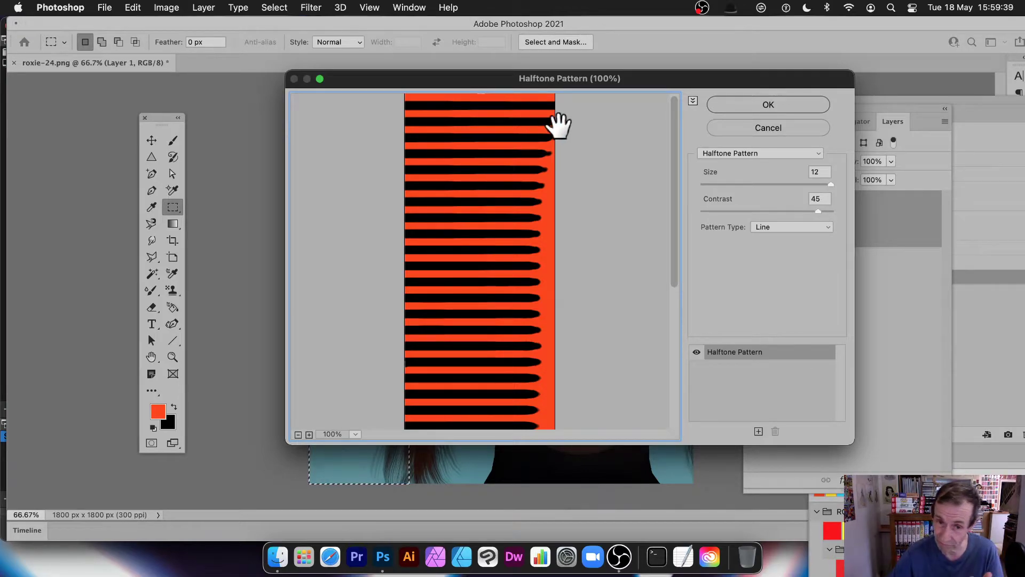
click(770, 104)
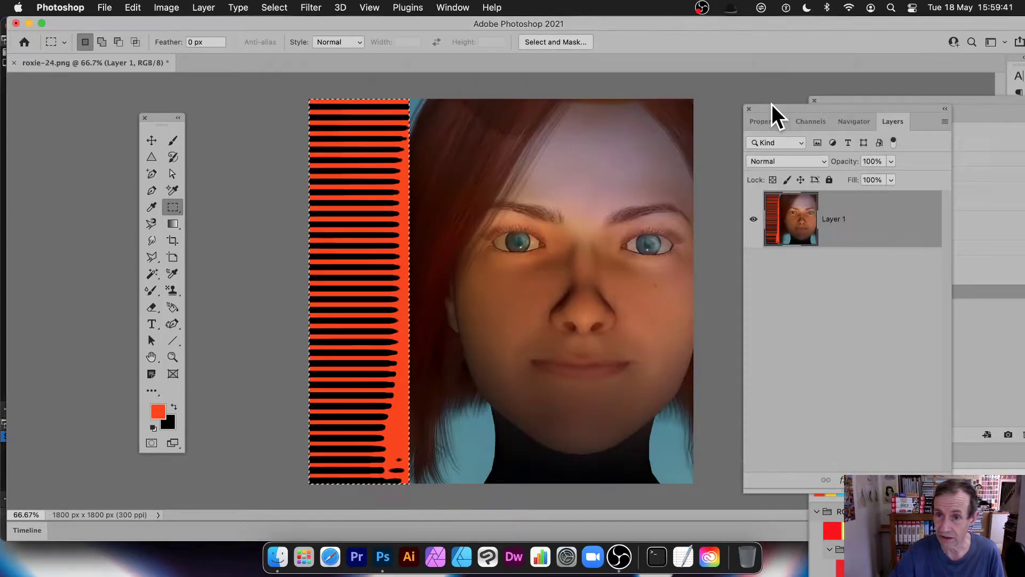
Move the strip selection one width to the right over the hair and repeat the line halftone on it in bright blue
drag(379, 138, 480, 142)
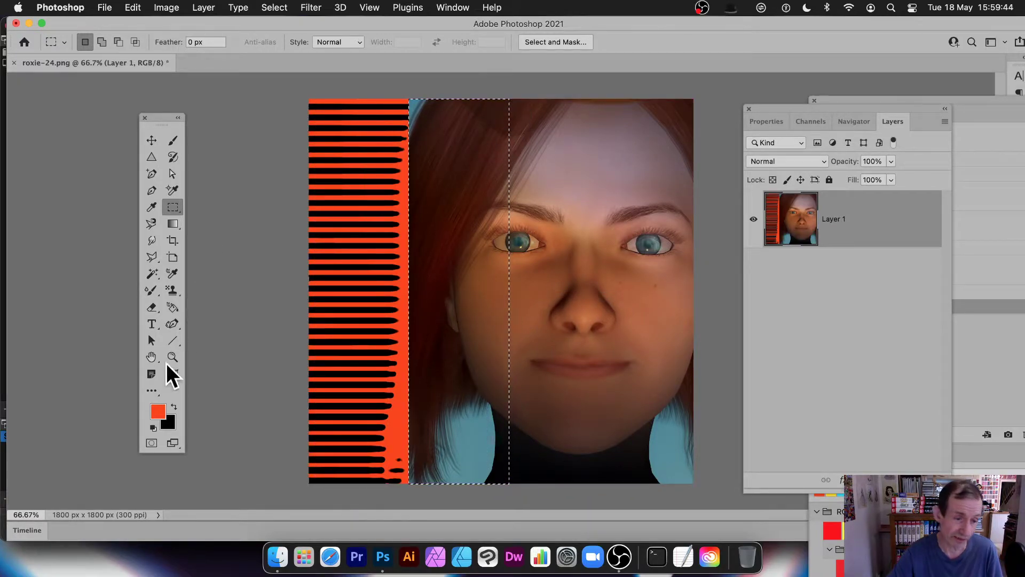
click(159, 412)
drag(597, 239, 598, 213)
click(566, 178)
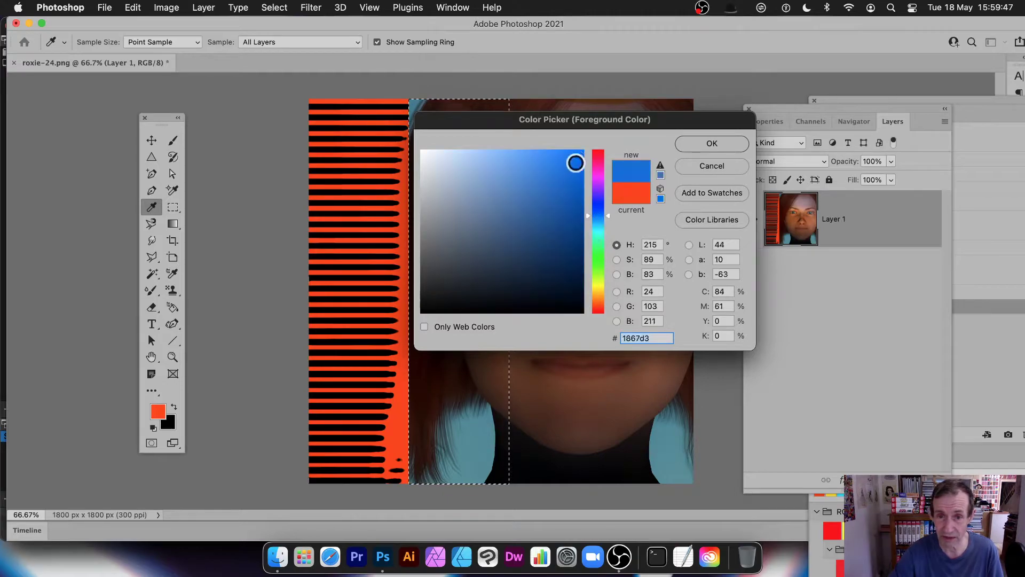
click(726, 143)
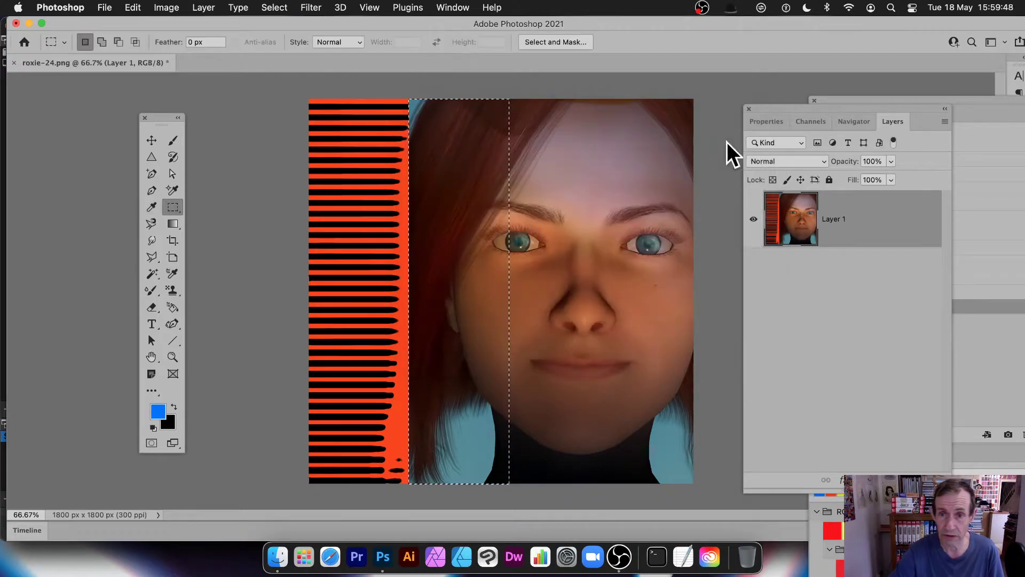
click(319, 5)
click(319, 23)
Move the strip selection over the centre of the face and repeat the line halftone on it in near-white
drag(469, 194, 569, 194)
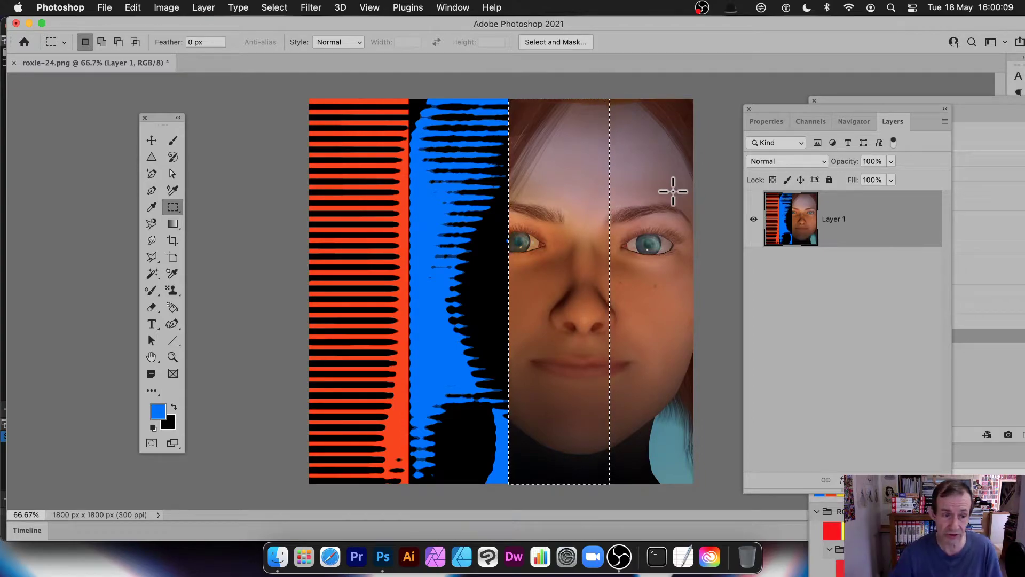
click(158, 412)
click(446, 155)
click(423, 145)
click(707, 140)
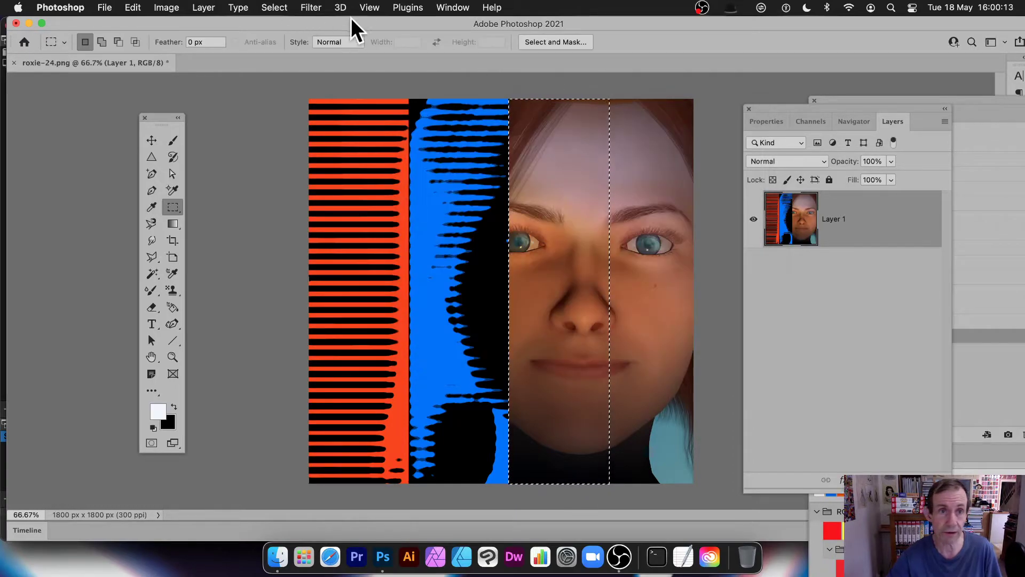
click(310, 8)
click(313, 27)
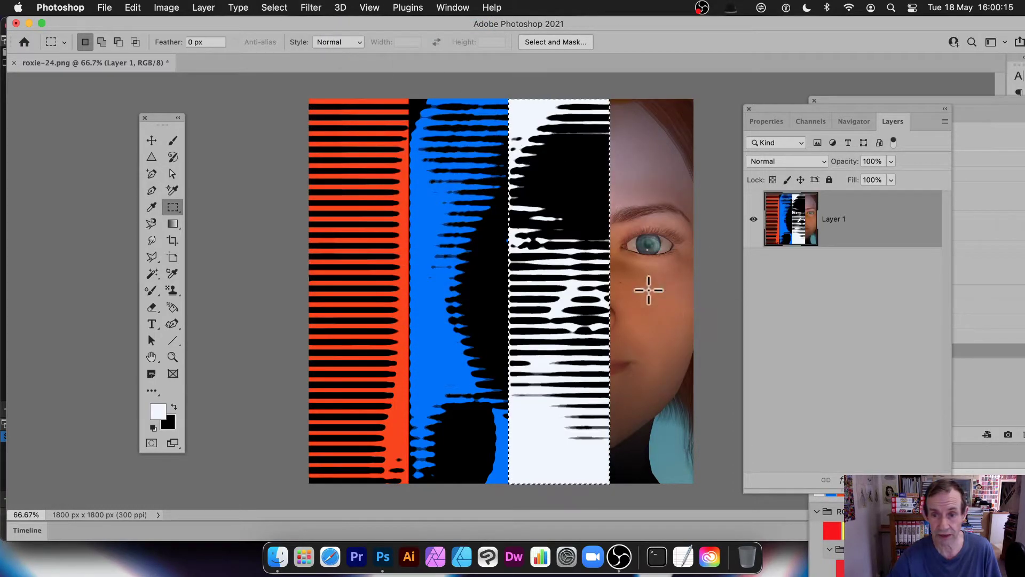
Move the strip selection to the portrait's right edge, repeat the line halftone on it in bright green, and deselect
drag(567, 274, 668, 275)
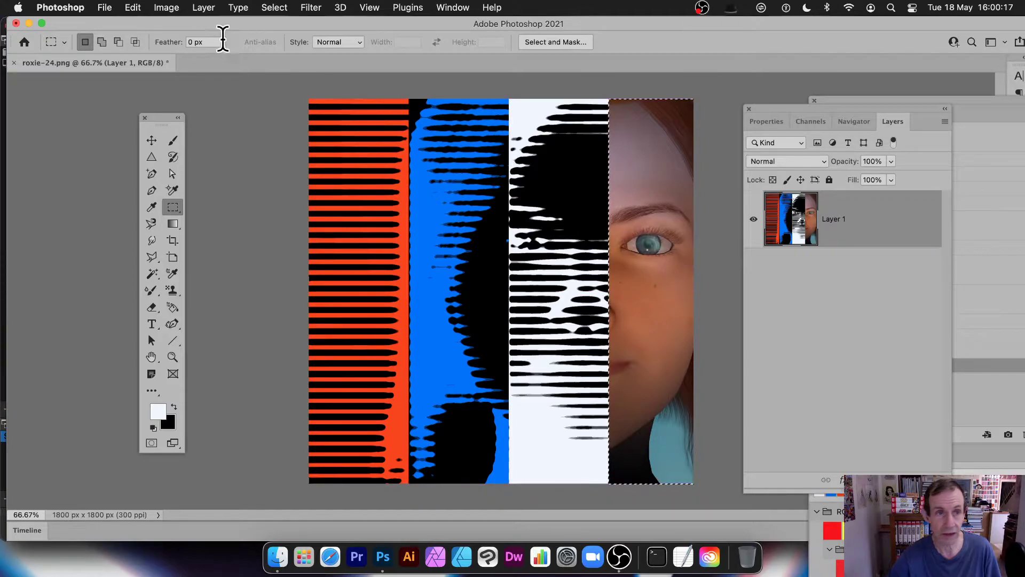
click(156, 414)
click(602, 273)
click(556, 194)
click(744, 142)
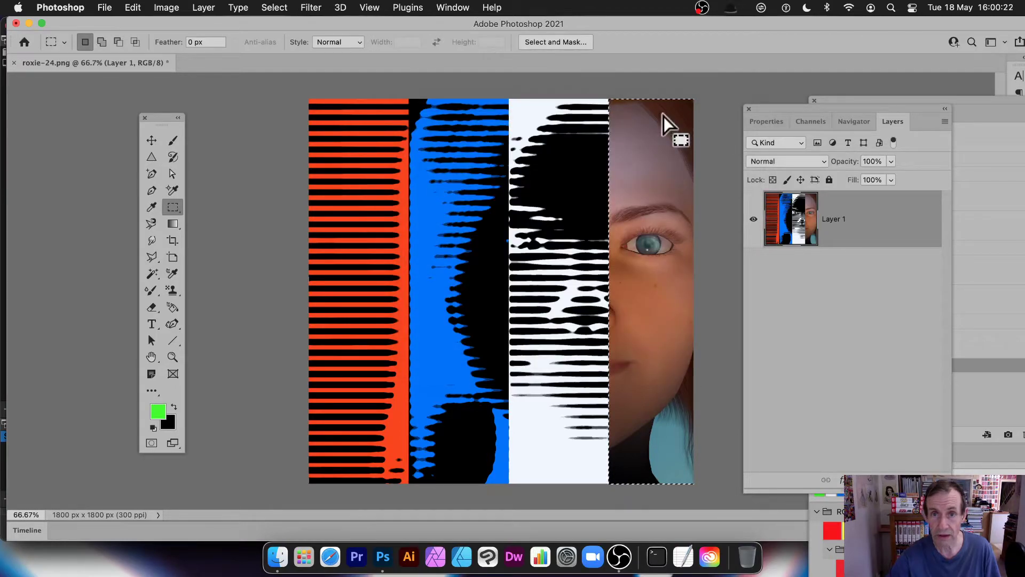
click(319, 7)
click(320, 24)
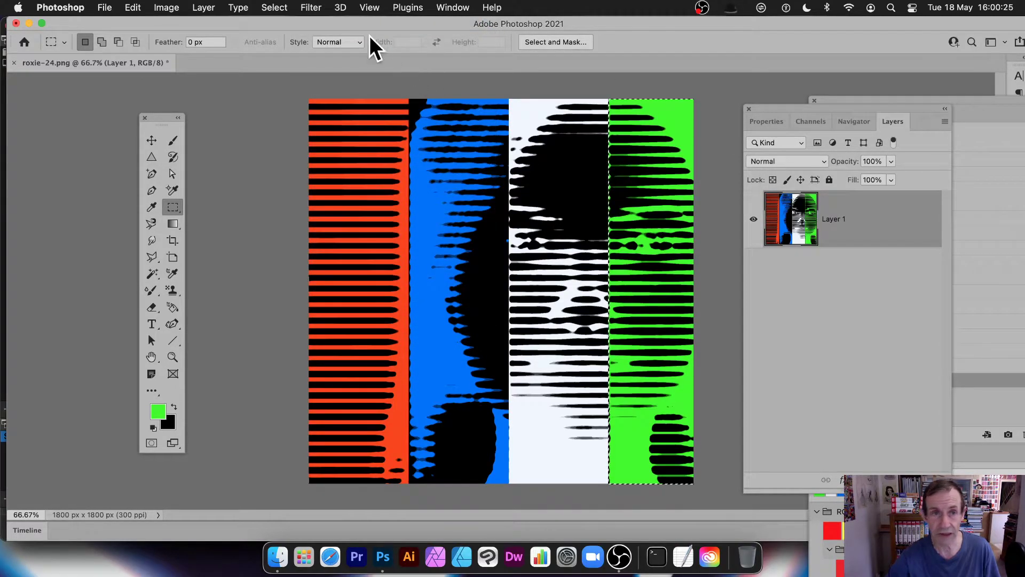
click(272, 8)
click(271, 36)
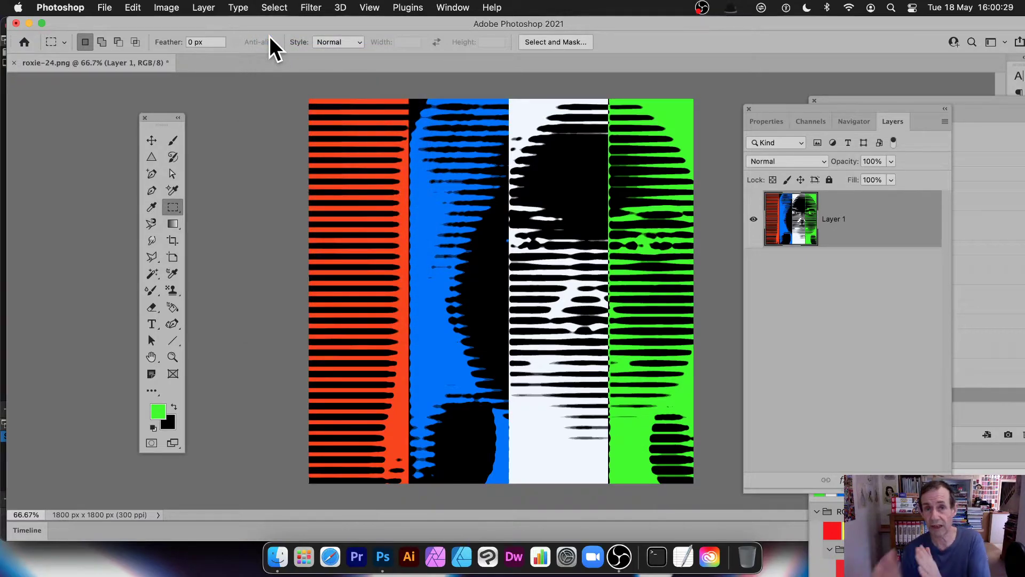
Undo all four coloured line-halftone strips and the strip selection, back to the unfiltered portrait
key(super+z)
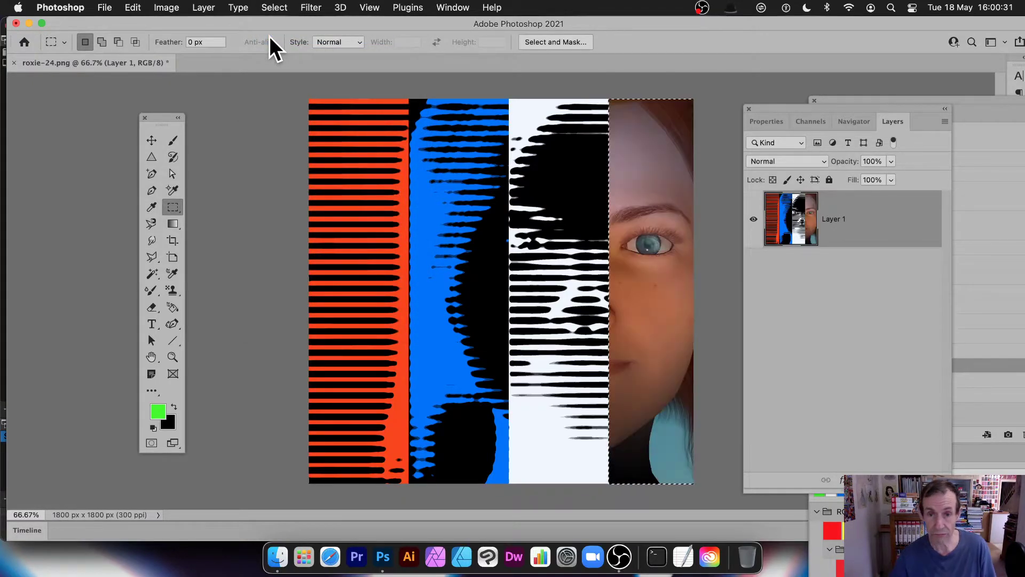
key(super+z)
key(super+z)
key(super+z)
key(super+z)
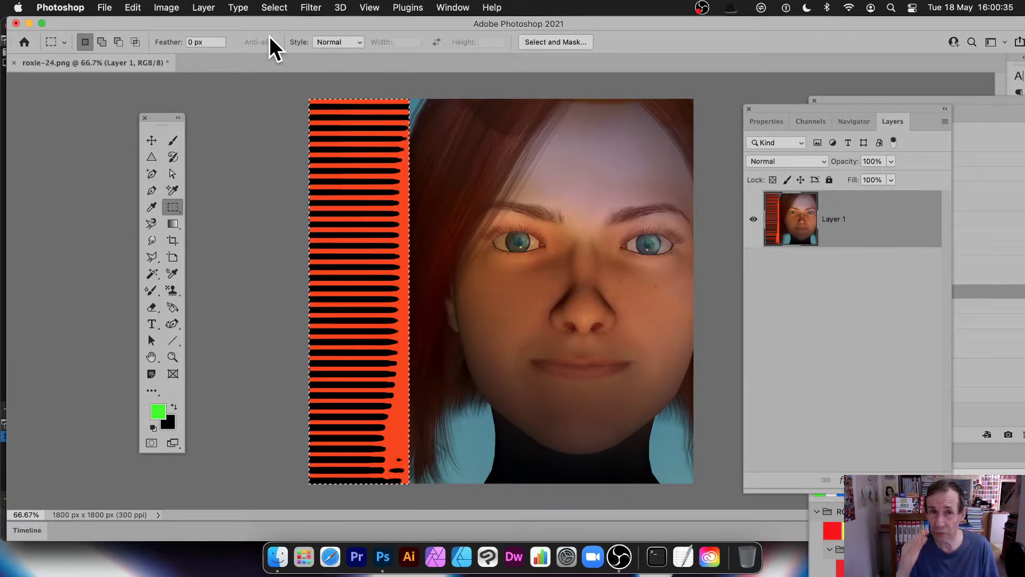
key(super+z)
key(super+z)
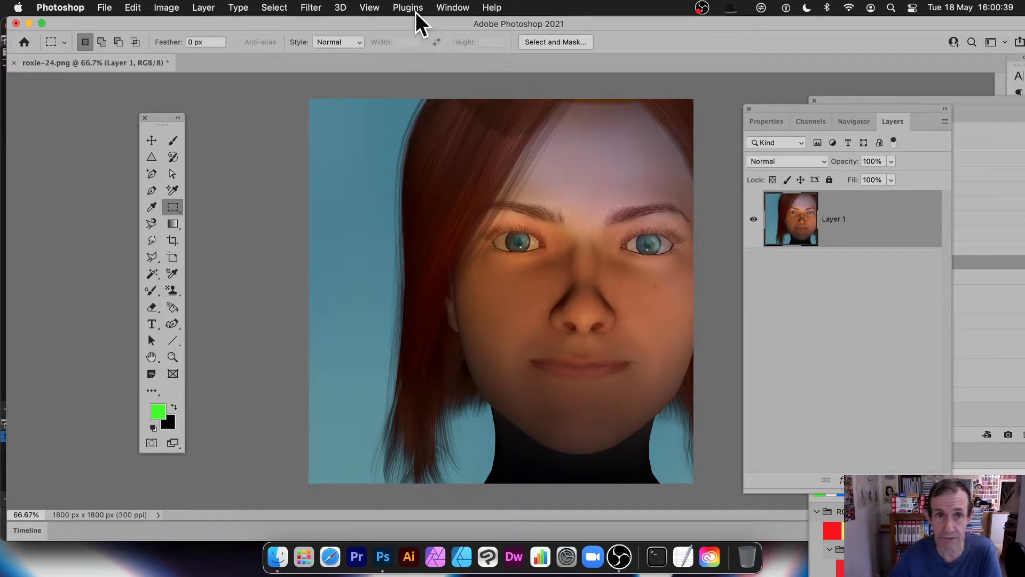
Show the image's colour channels and select only the Red channel
click(455, 6)
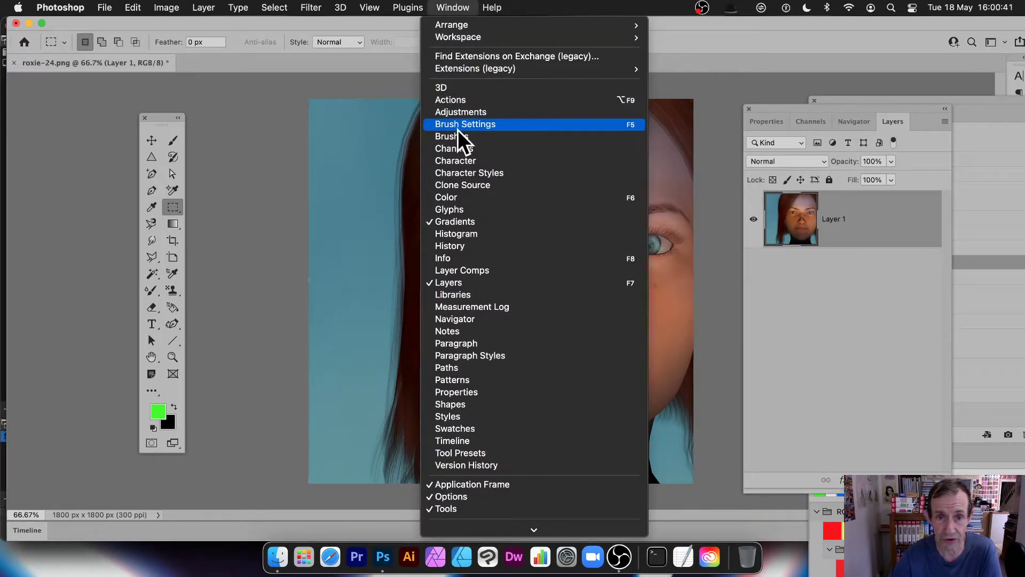
click(460, 148)
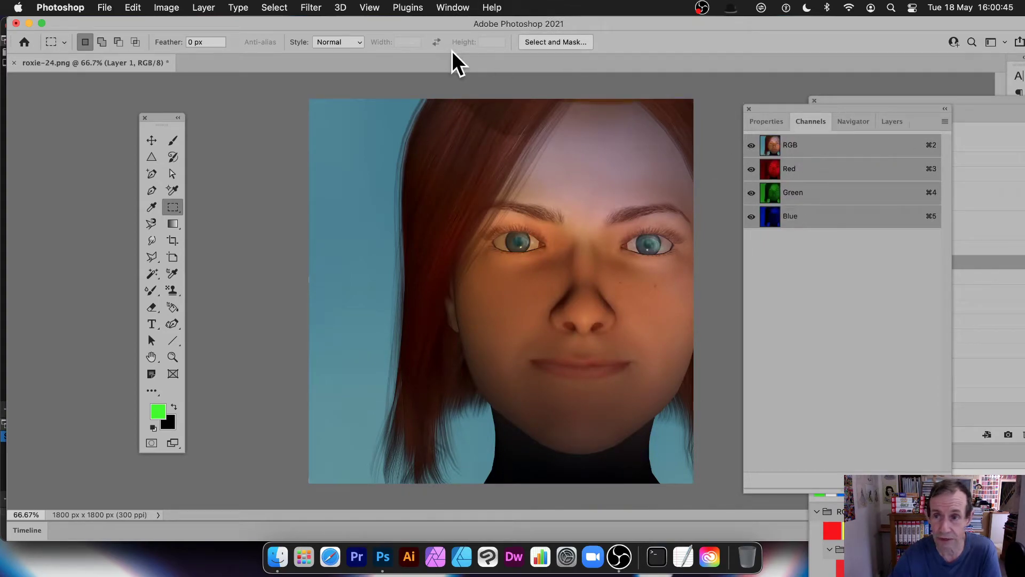
click(794, 169)
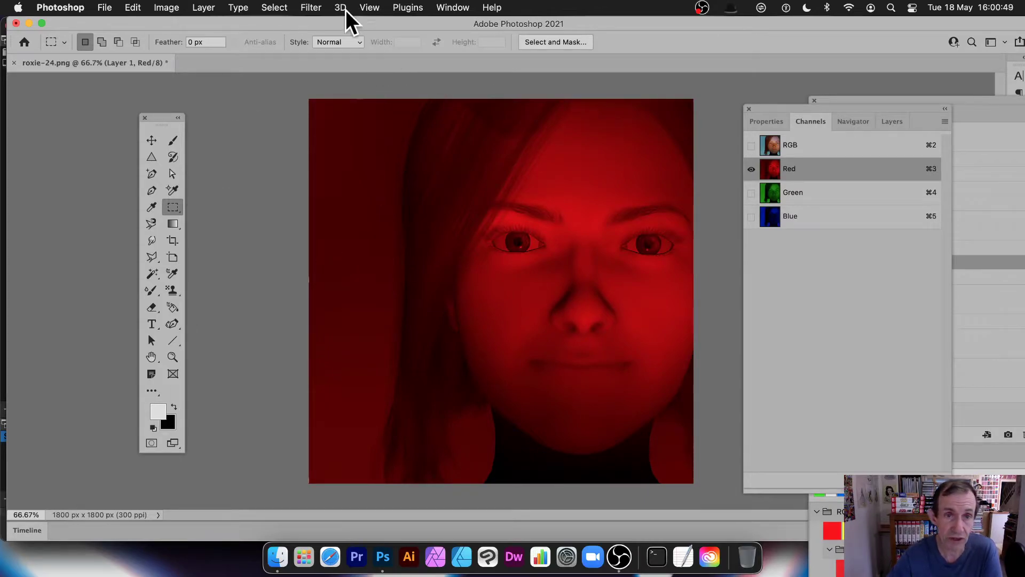
Set the foreground colour to dark green 0c9a05 while the Red channel is active
click(158, 412)
drag(513, 219, 582, 213)
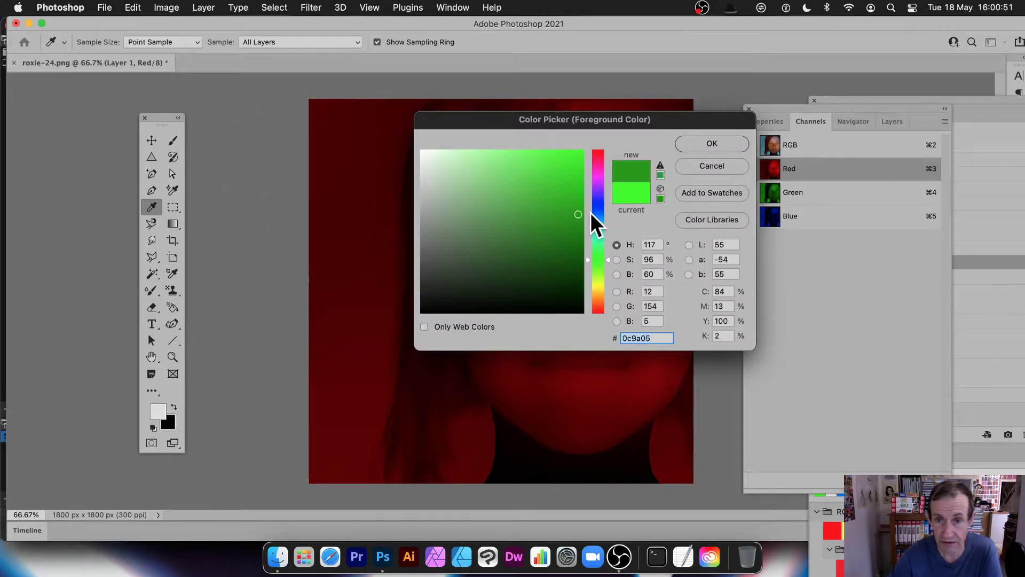
click(705, 143)
key(m)
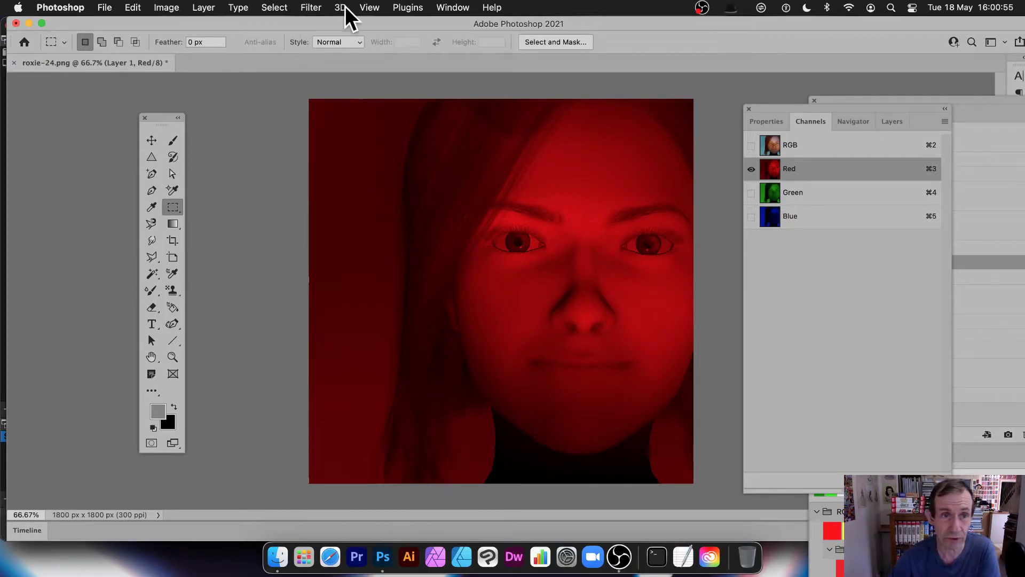
Apply a Line-type Halftone Pattern to the Red channel with a reduced size and slightly lower contrast
click(313, 8)
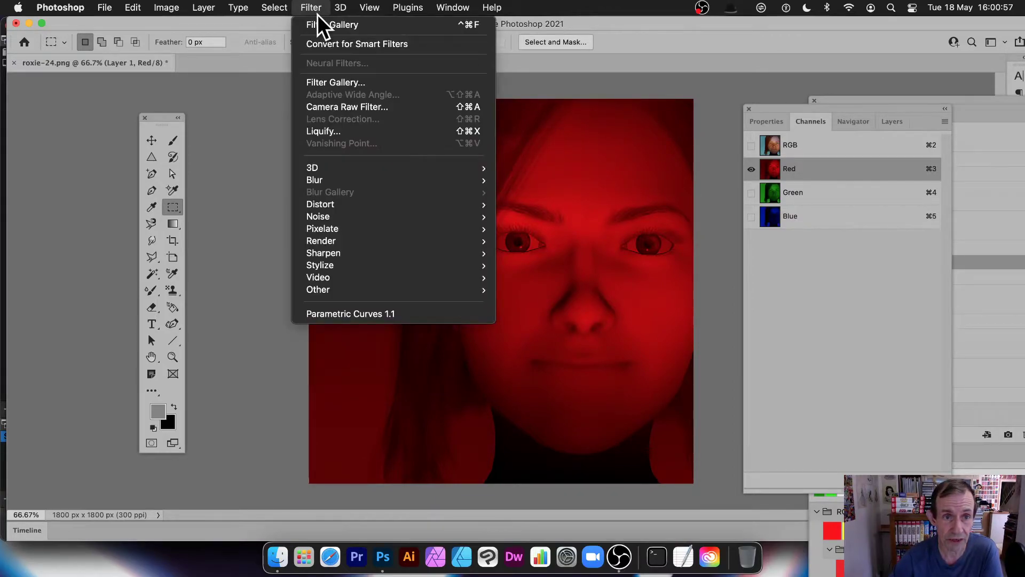
click(332, 82)
drag(580, 255, 470, 127)
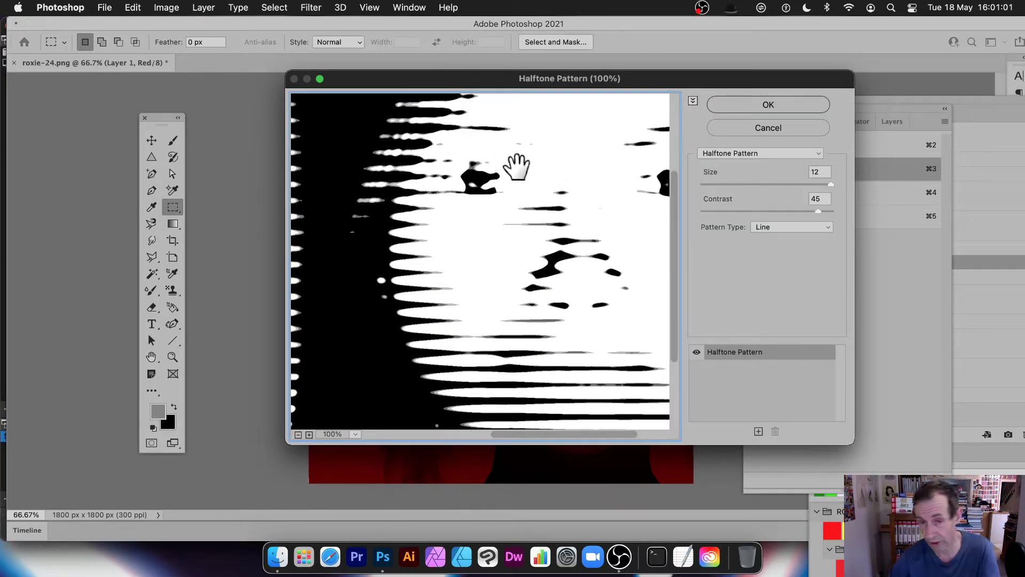
drag(515, 152, 590, 192)
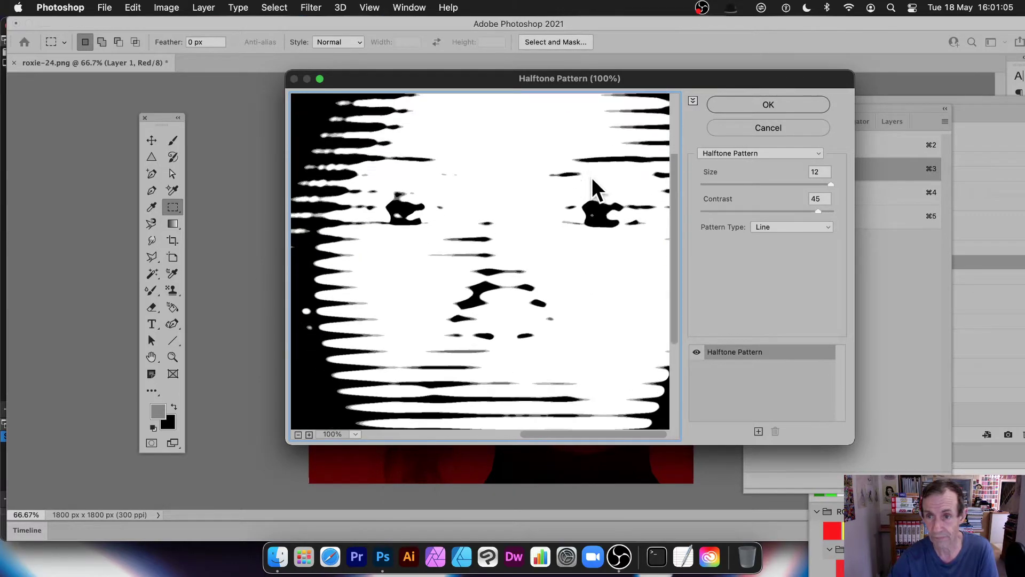
mouse_move(800, 210)
mouse_down()
mouse_move(782, 210)
mouse_move(814, 211)
mouse_up()
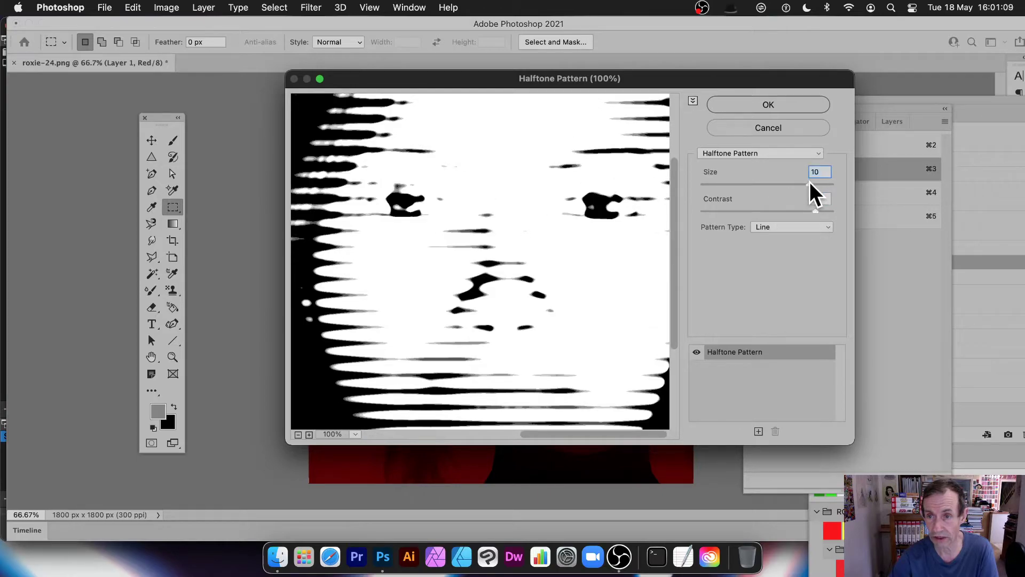
click(787, 104)
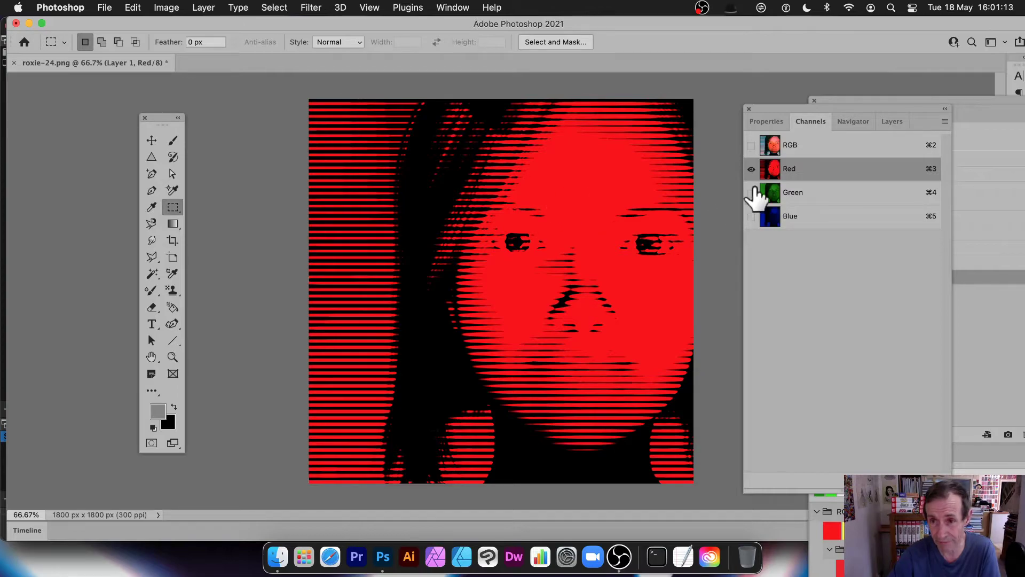
Make the Green channel the only active and visible colour channel
click(752, 192)
click(788, 193)
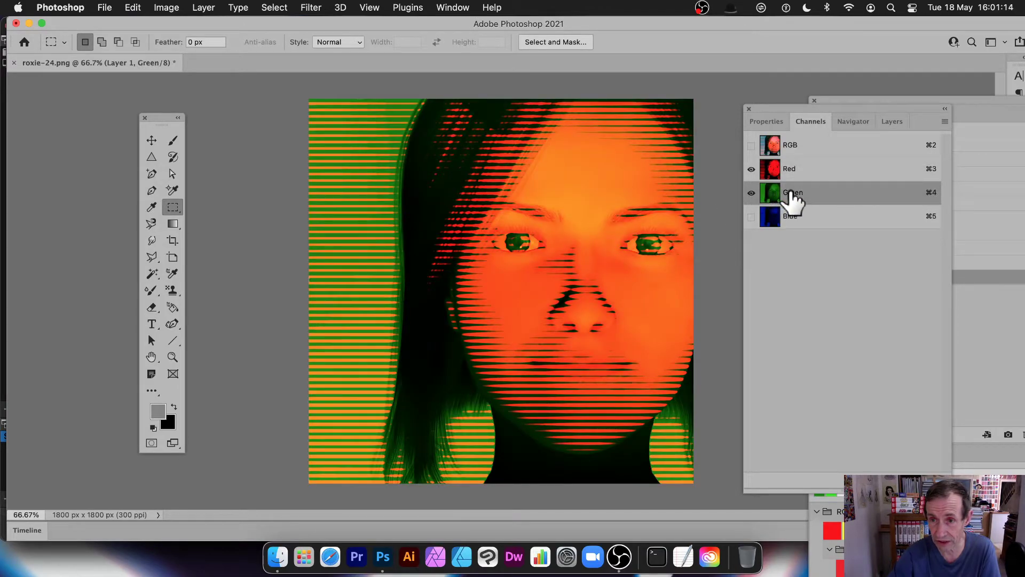
click(751, 169)
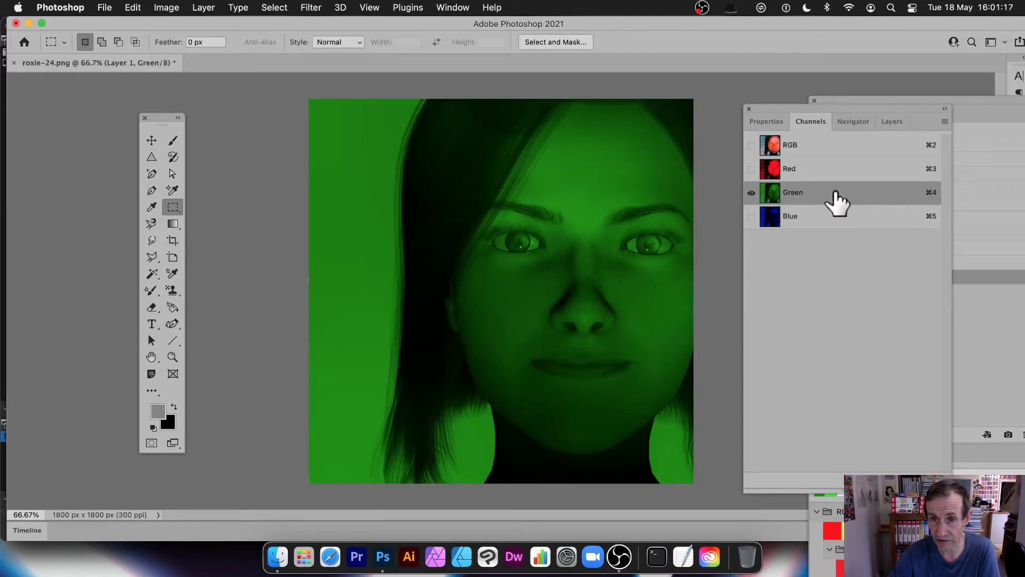
Set the foreground colour to a light grey while the Green channel is active
click(319, 7)
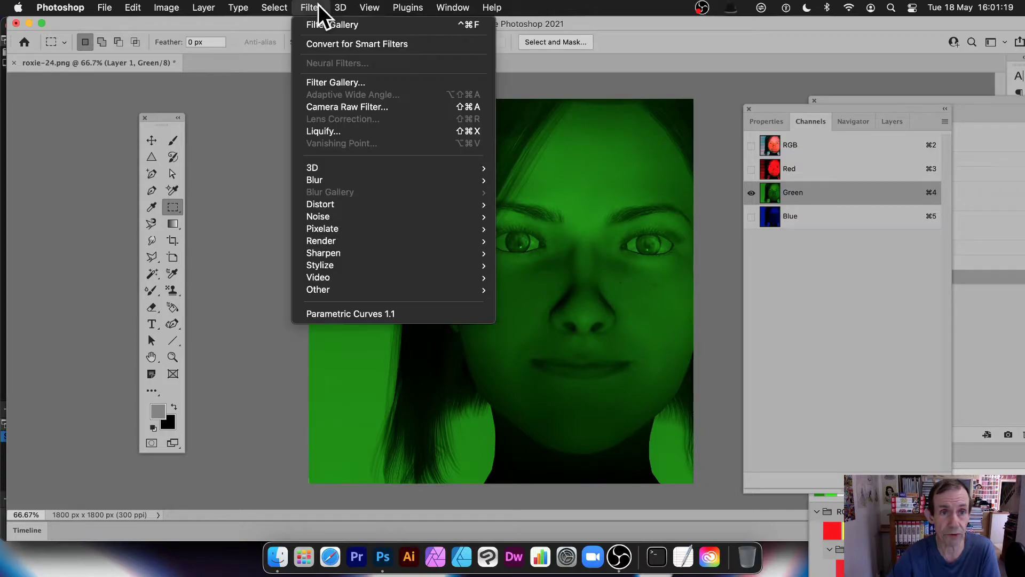
click(143, 422)
click(157, 411)
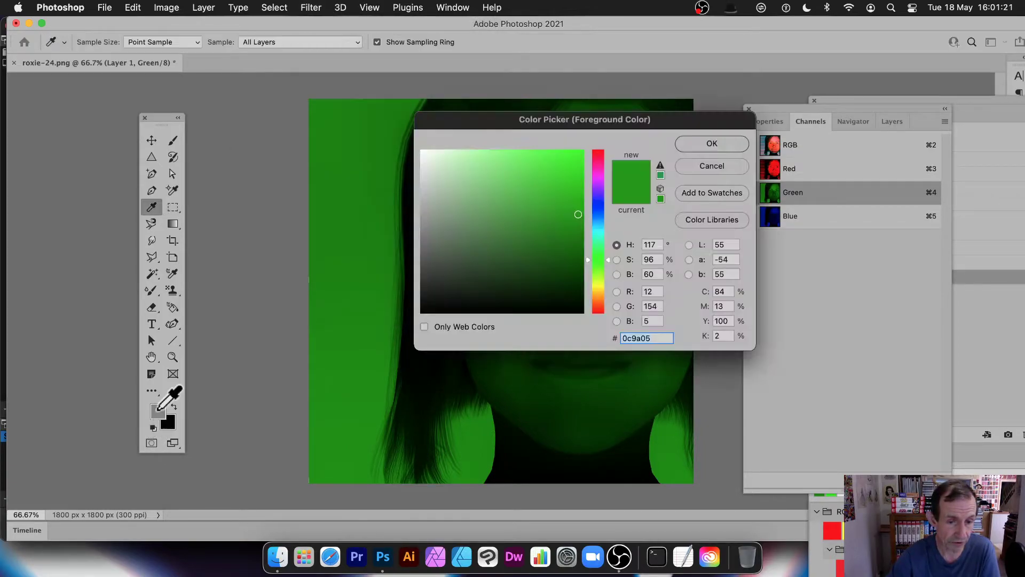
mouse_move(489, 204)
mouse_down()
mouse_move(432, 183)
mouse_move(408, 188)
mouse_move(409, 176)
mouse_up()
click(704, 141)
key(m)
Apply a Line-type Halftone Pattern with size 4 and contrast 44 to the Green channel
click(311, 7)
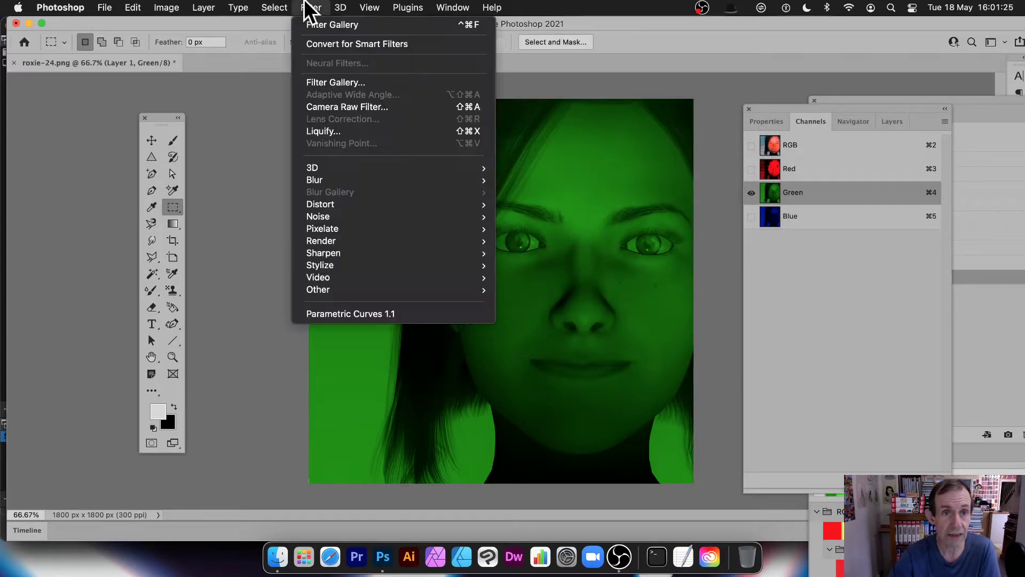
click(323, 82)
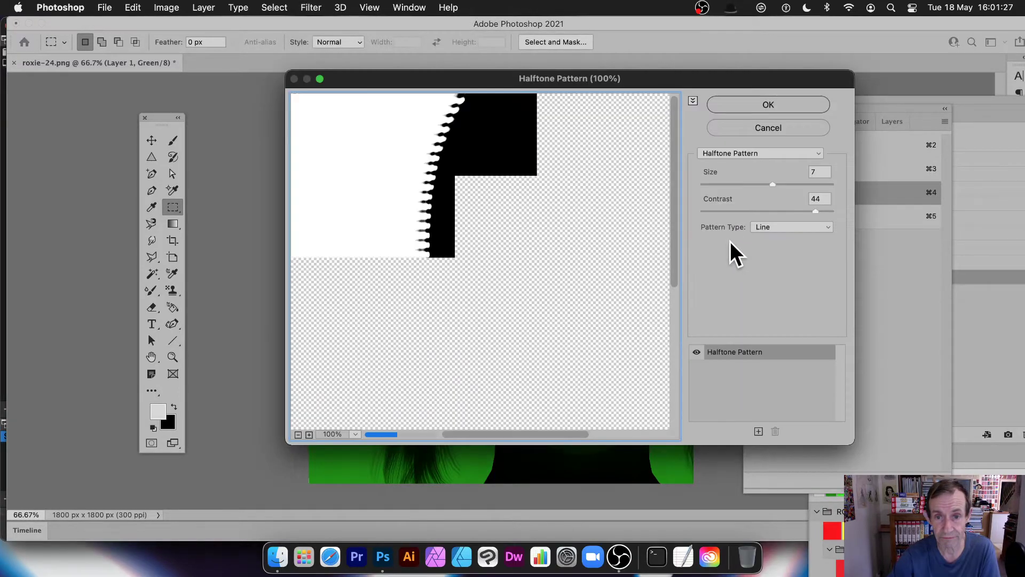
drag(630, 421, 433, 138)
drag(773, 185, 736, 187)
click(767, 101)
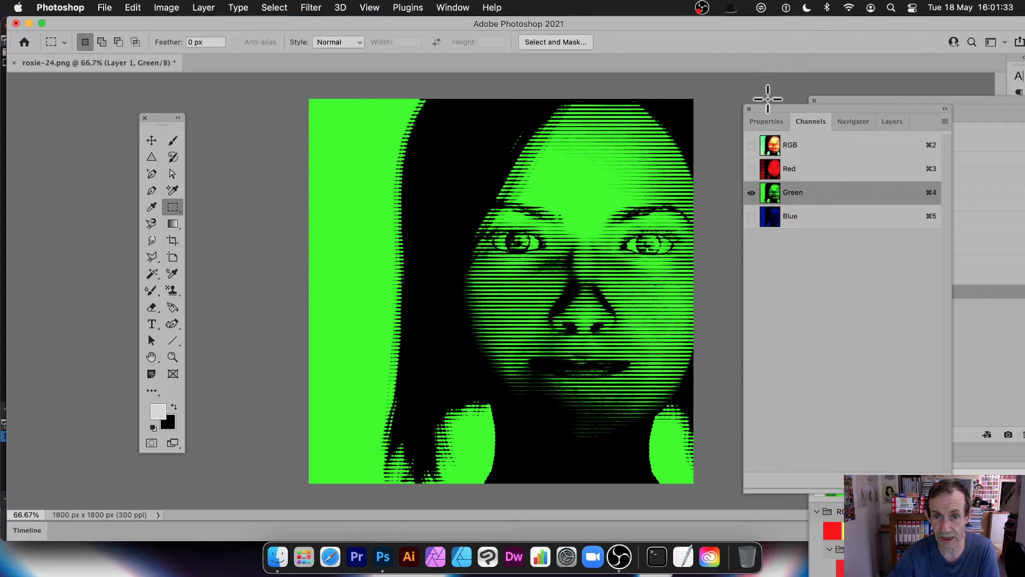
Select only the Blue channel and set the foreground colour to very dark green 052e03
click(796, 226)
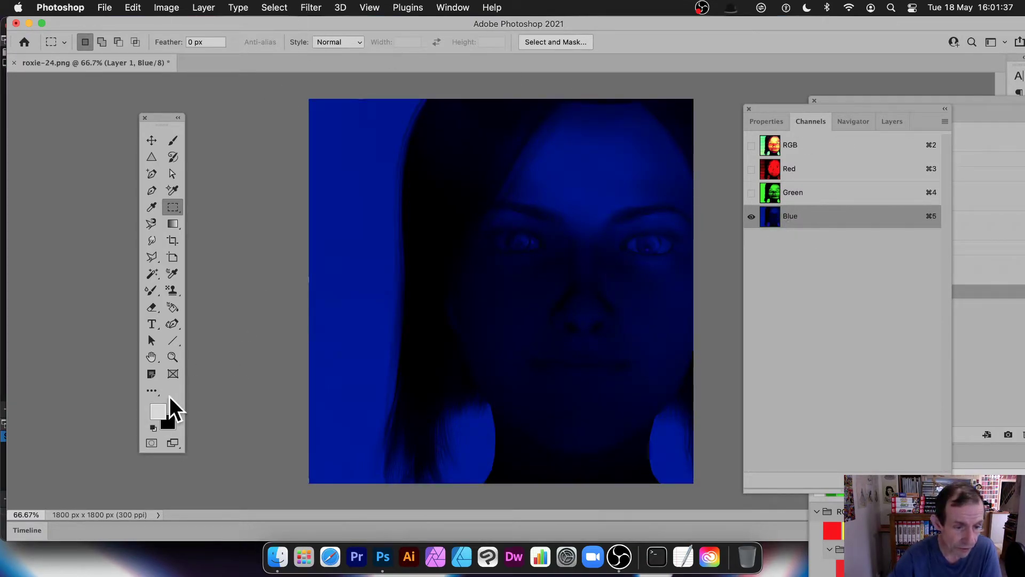
click(159, 411)
click(573, 284)
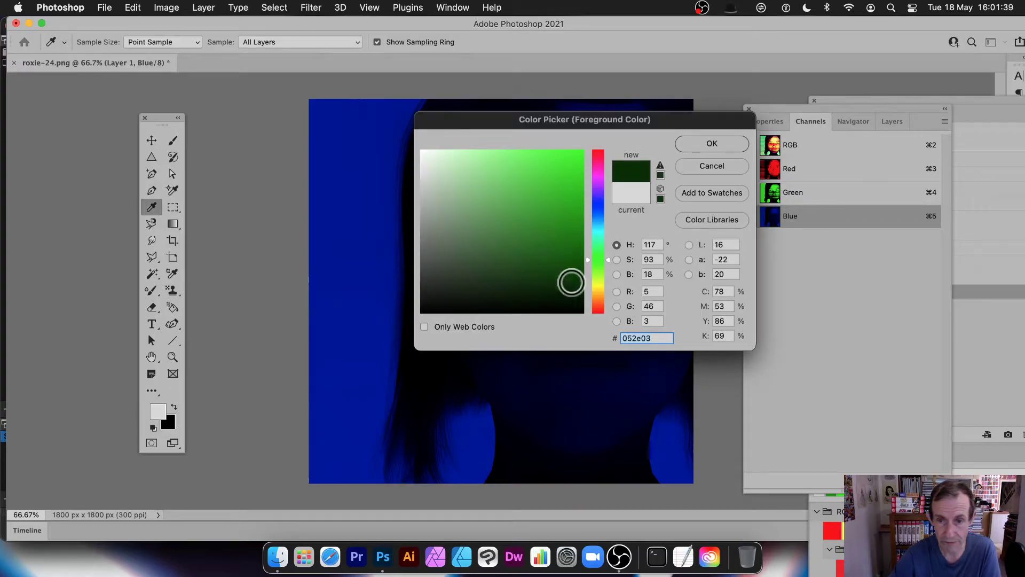
click(716, 141)
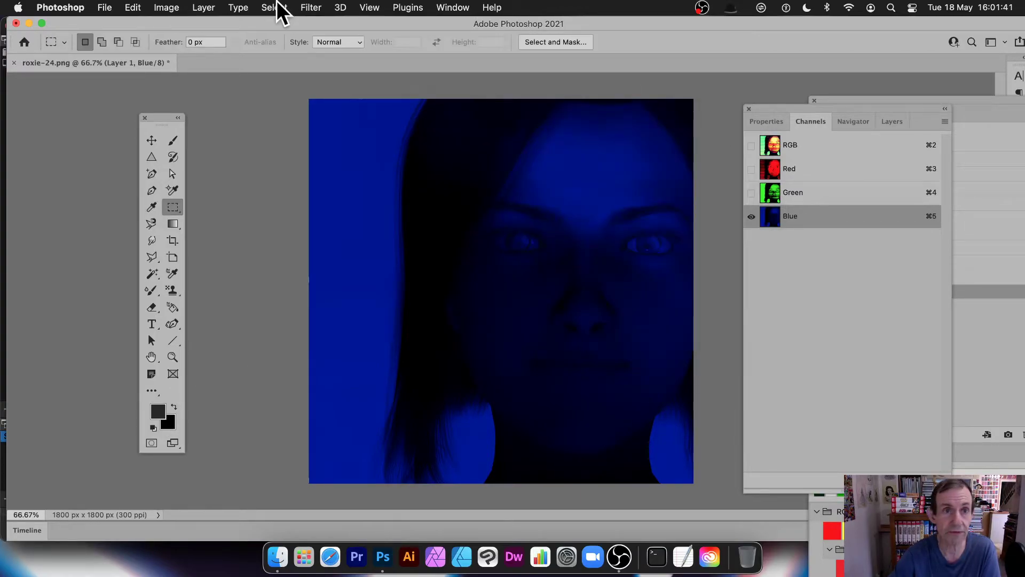
Apply a Line-type Halftone Pattern with size 4 and contrast 44 to the Blue channel
click(311, 8)
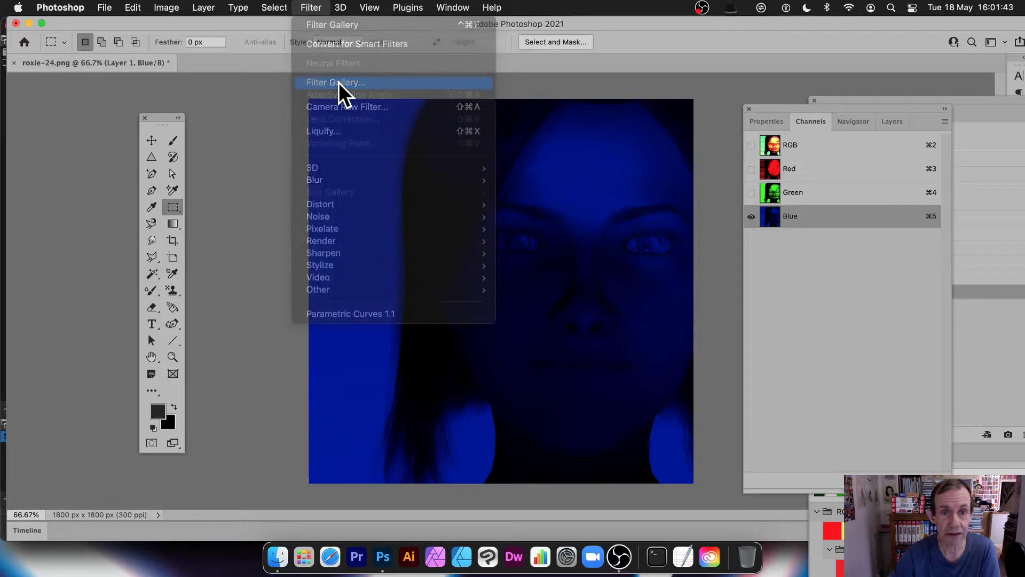
click(339, 82)
drag(608, 275, 433, 194)
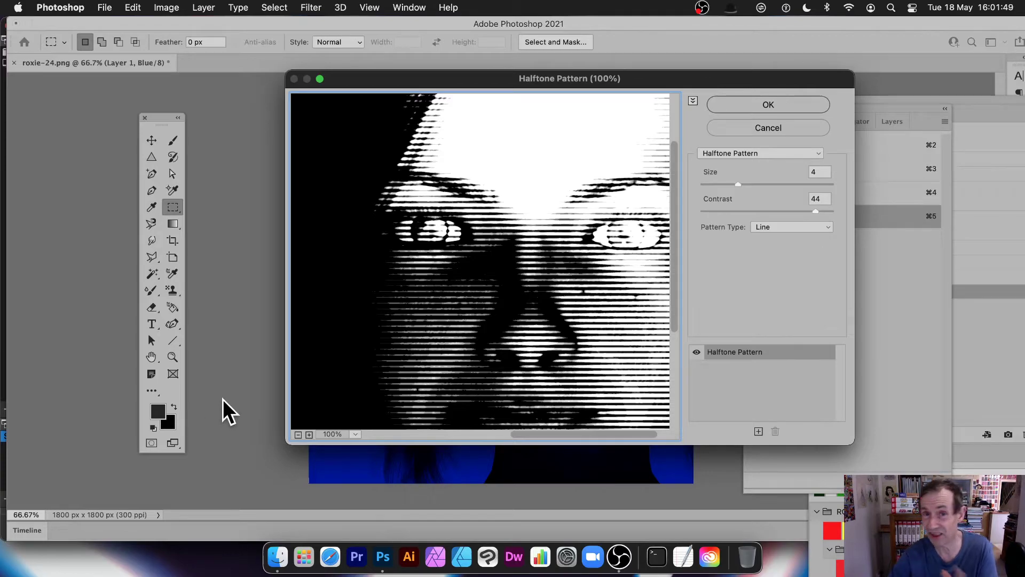
drag(527, 228, 508, 209)
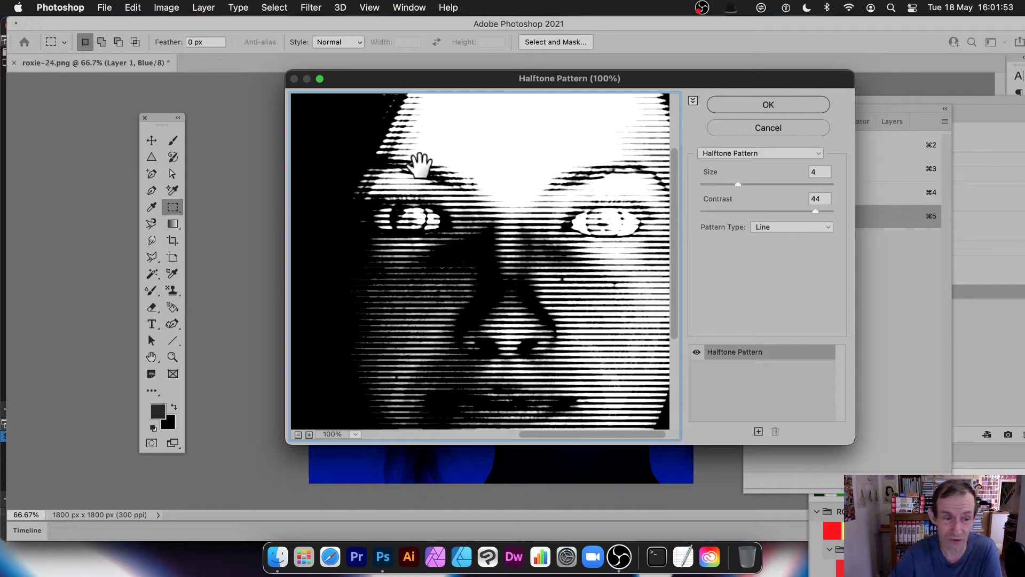
click(750, 102)
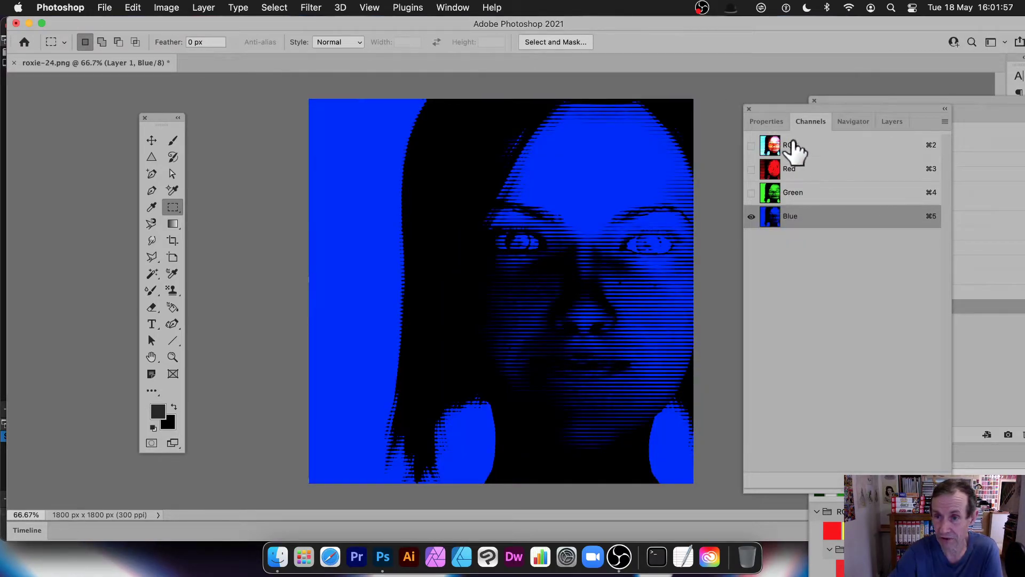
Show the RGB composite of the filtered channels and check the current foreground colour without changing it
click(794, 144)
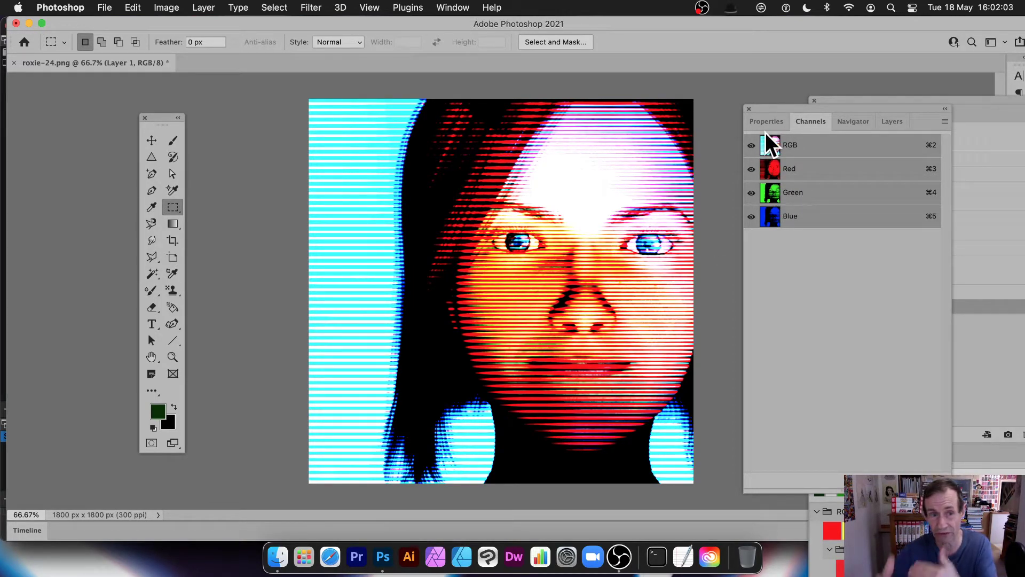
click(160, 414)
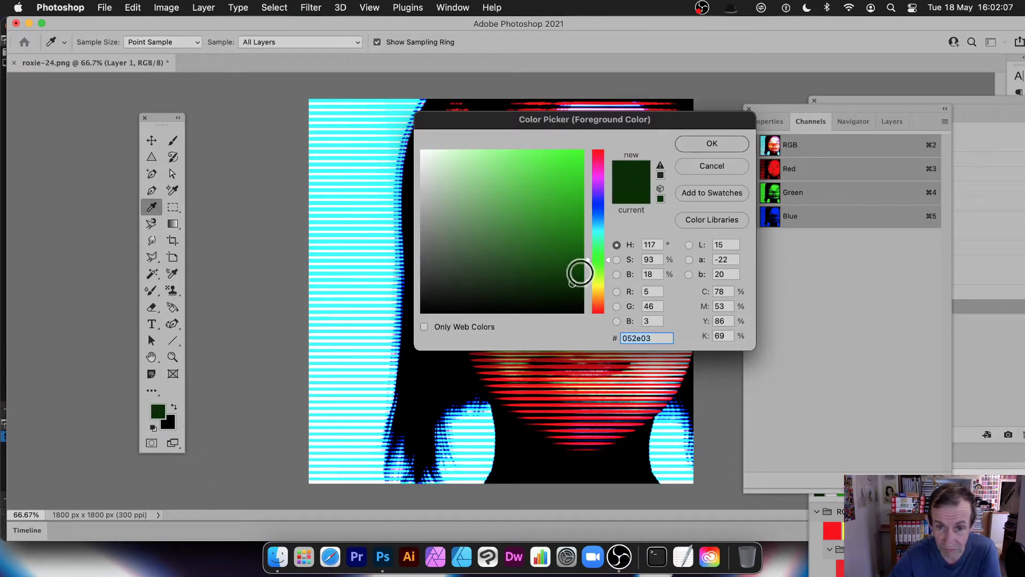
click(705, 165)
key(m)
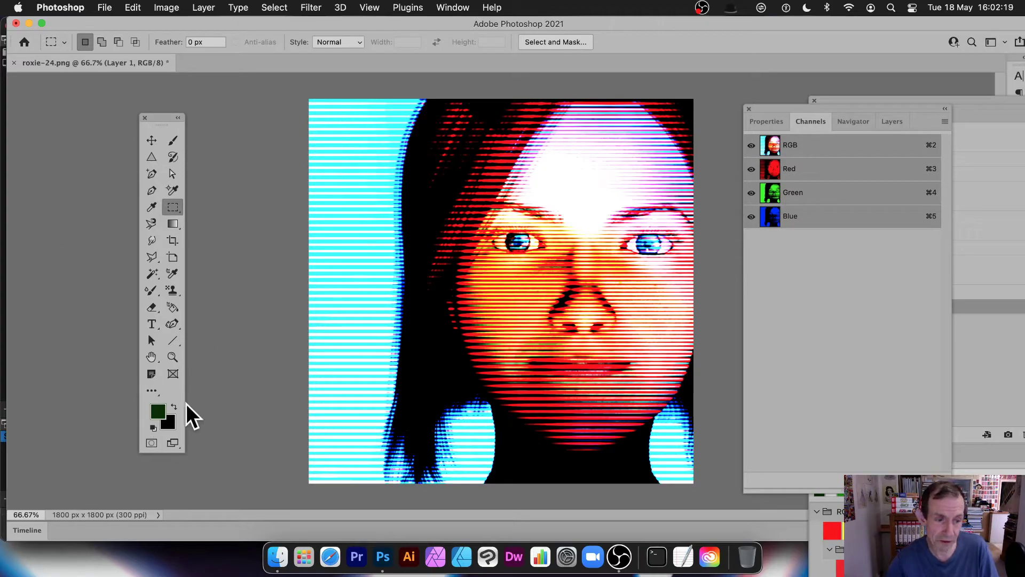
Select only the Red channel and set the foreground colour to near-white
click(795, 172)
click(158, 412)
drag(423, 182, 407, 155)
click(732, 149)
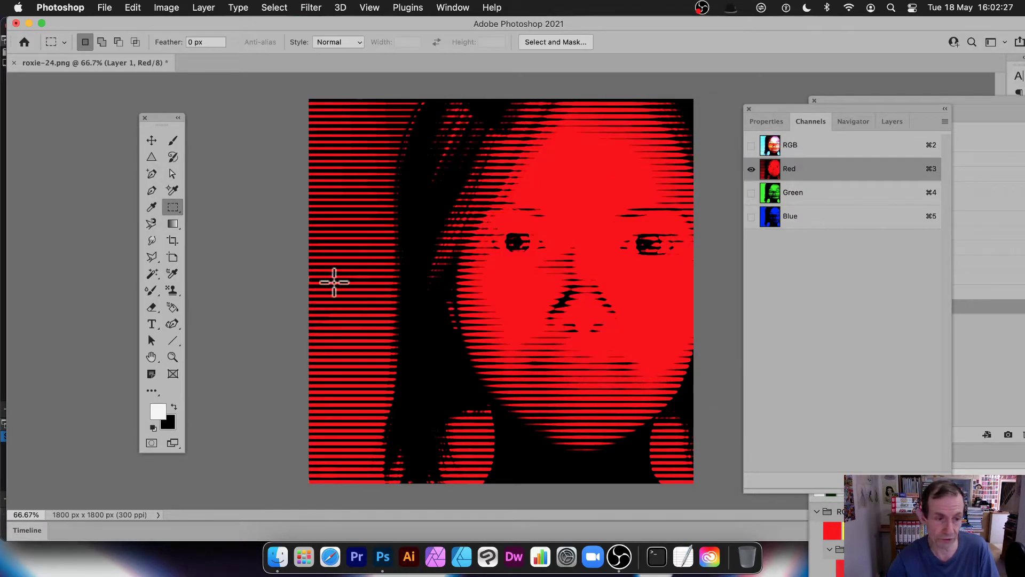
Set the background colour to a light grey while the Red channel is active
click(170, 425)
drag(456, 212, 412, 167)
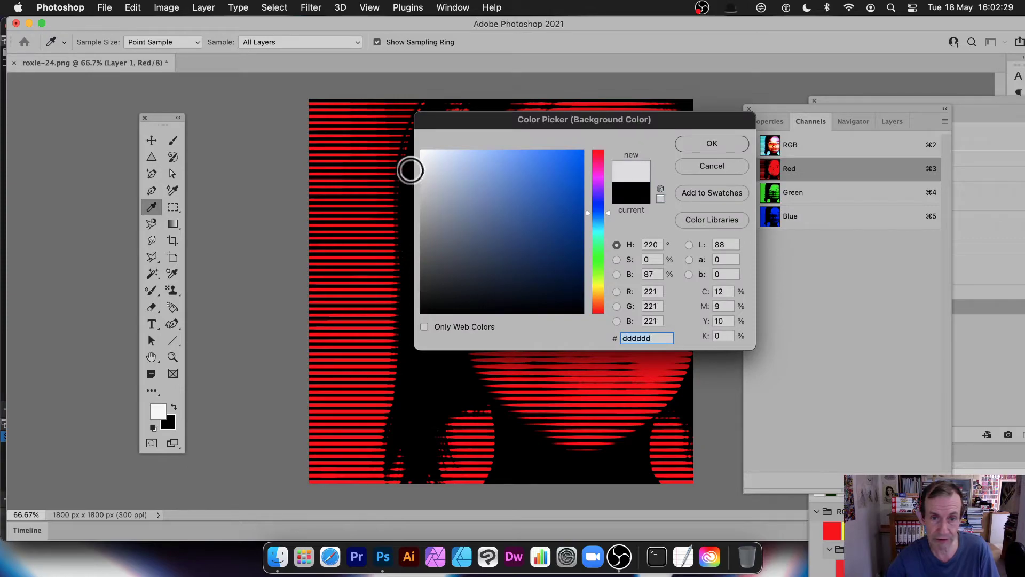
click(712, 143)
key(m)
Apply a Dot-type Halftone Pattern with size 9 and contrast 27 to the Red channel and return to the RGB composite
click(314, 7)
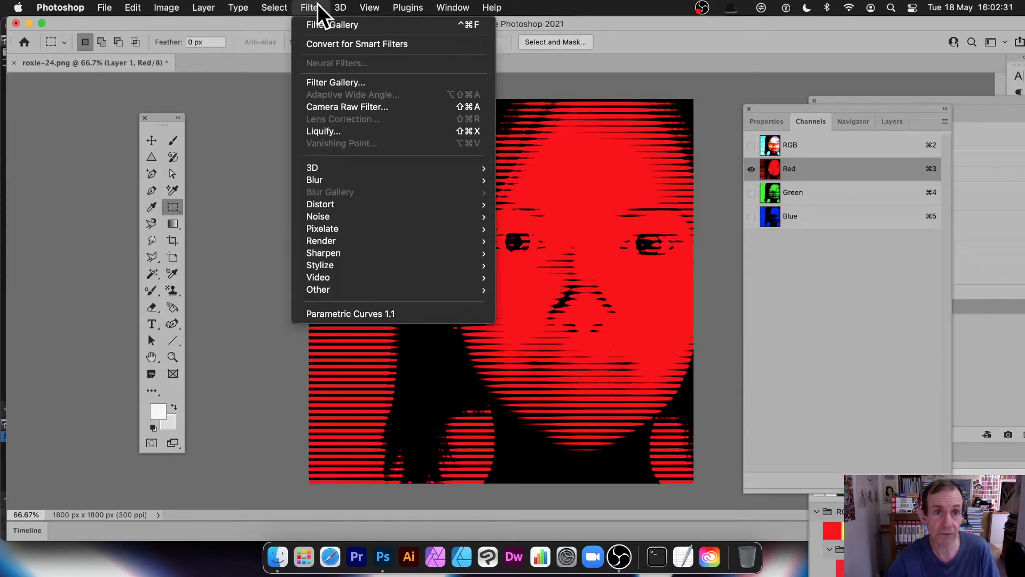
click(325, 80)
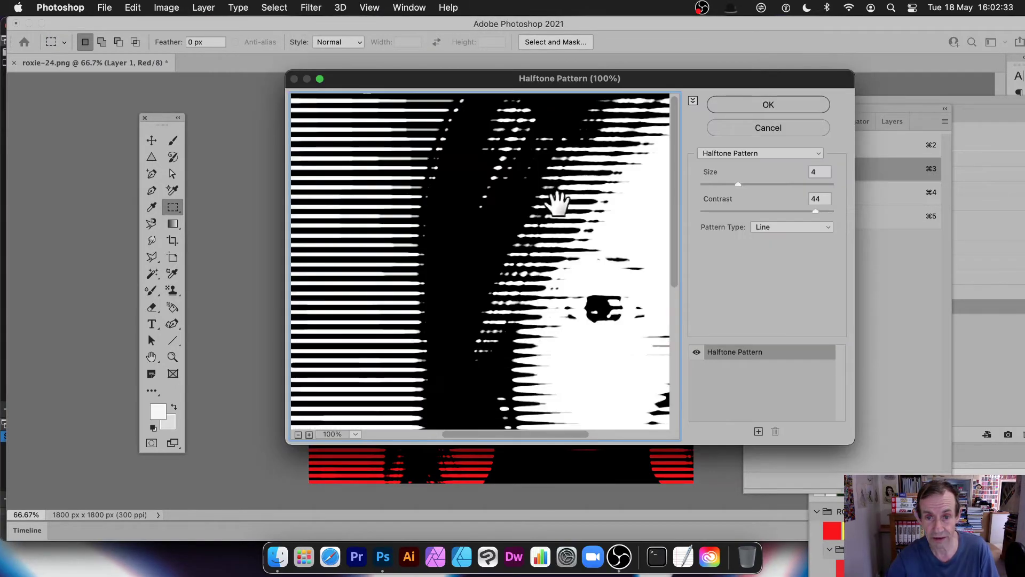
drag(609, 285, 507, 176)
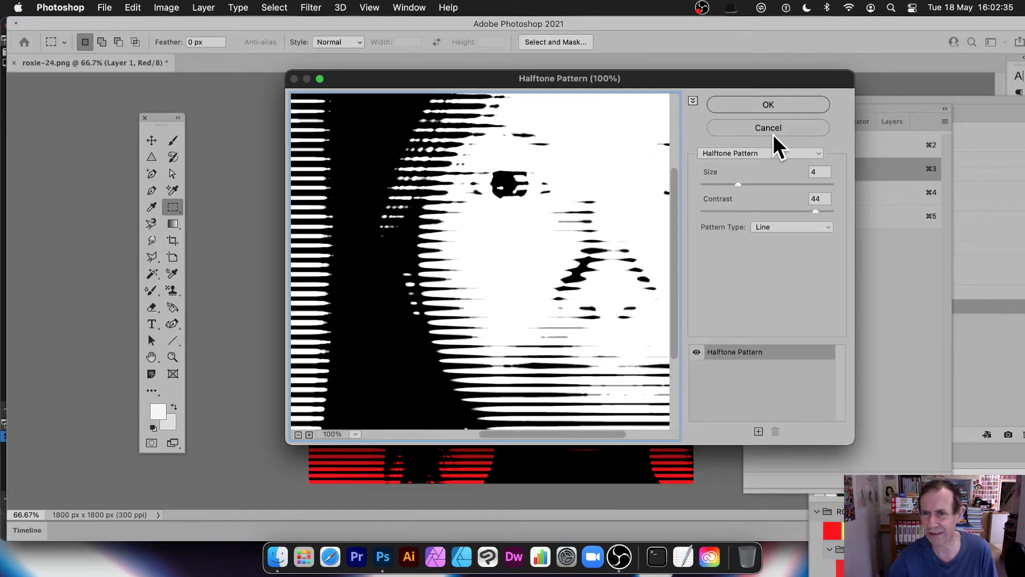
drag(753, 186, 797, 186)
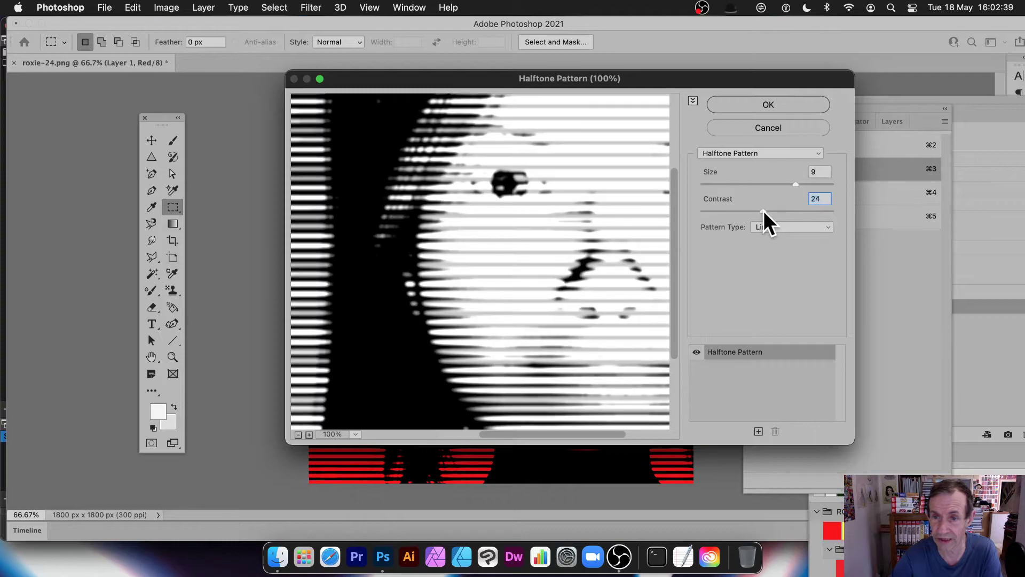
click(783, 227)
click(783, 218)
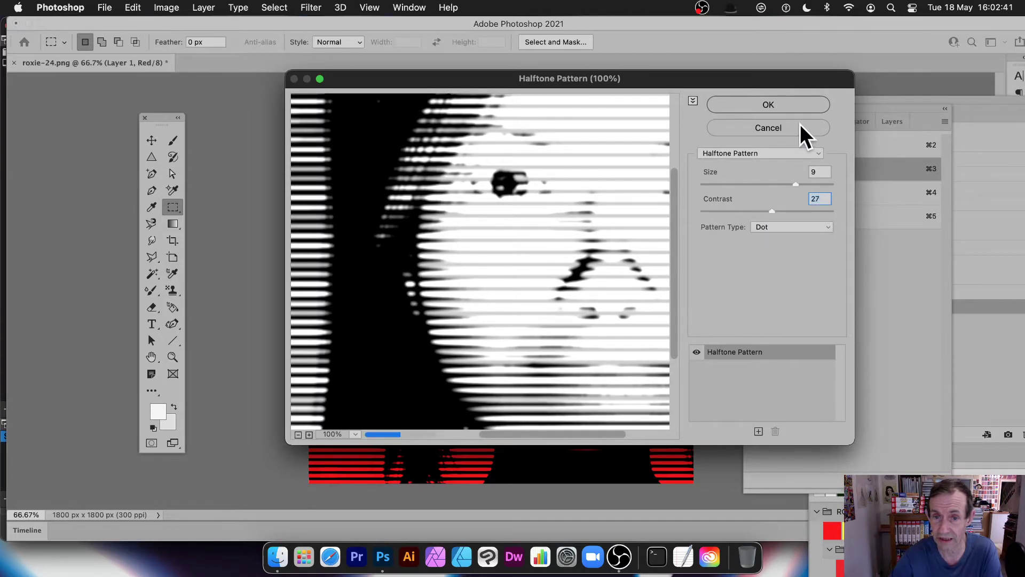
click(757, 106)
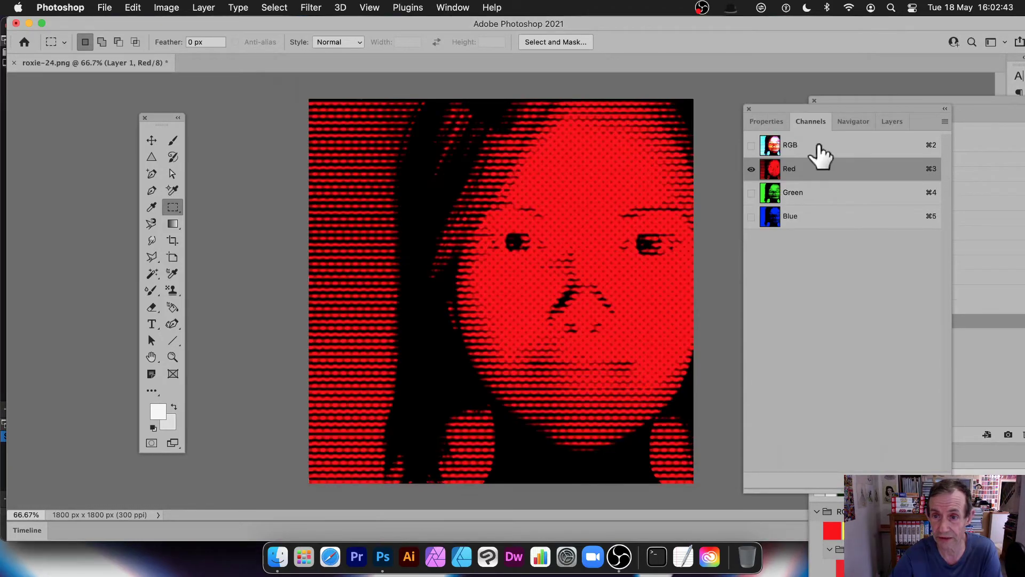
click(801, 150)
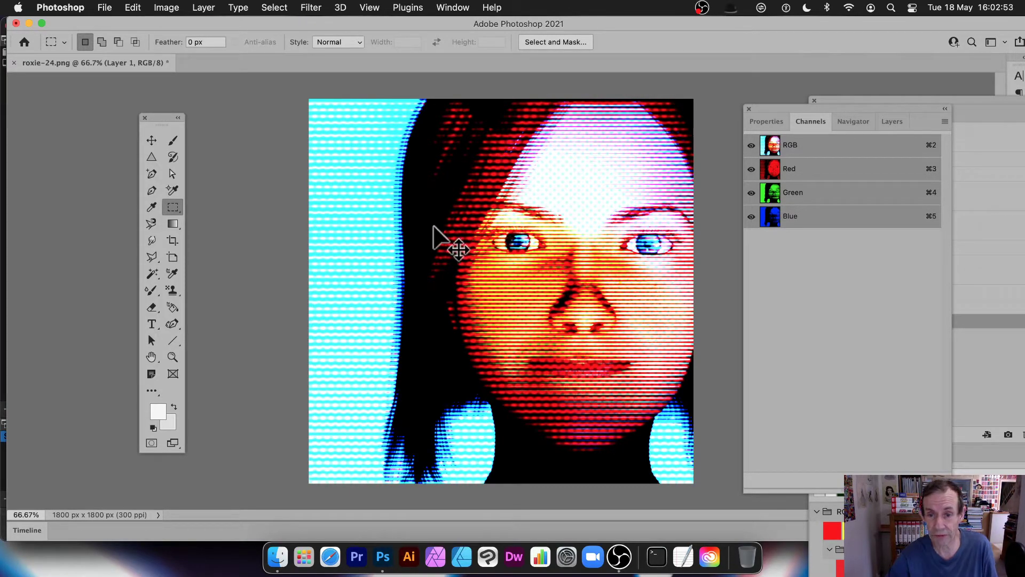
Undo the halftone filters on the colour channels, back to the unfiltered portrait
key(super+z)
key(super+z)
key(super+z)
key(super+z)
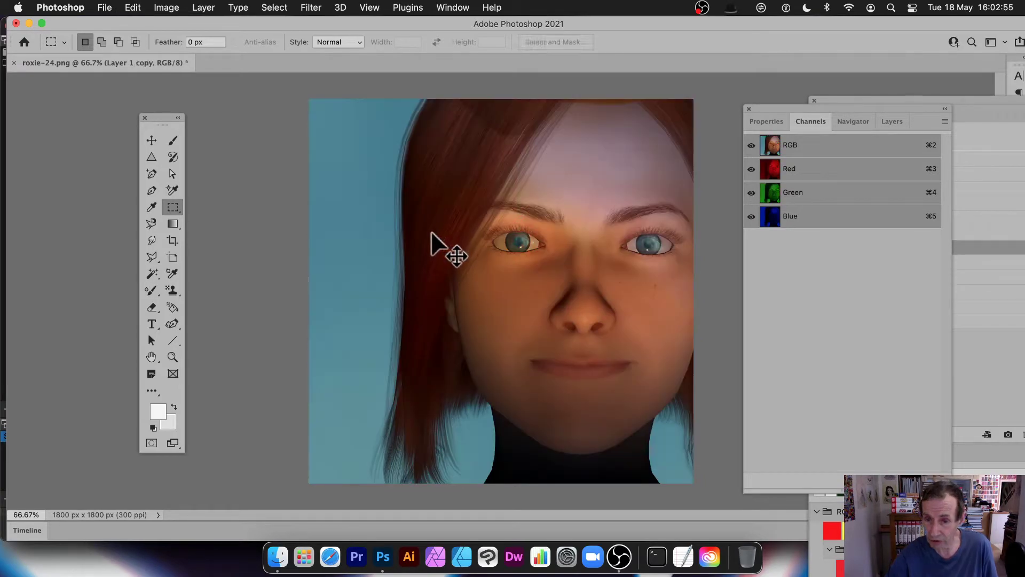
Flatten the image and discard its hidden layers
click(202, 8)
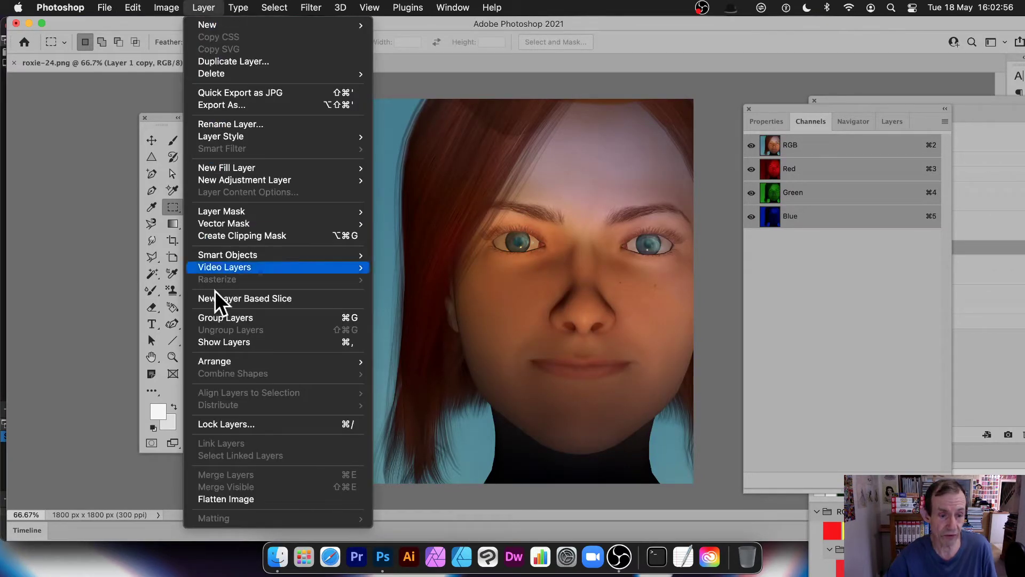
click(223, 499)
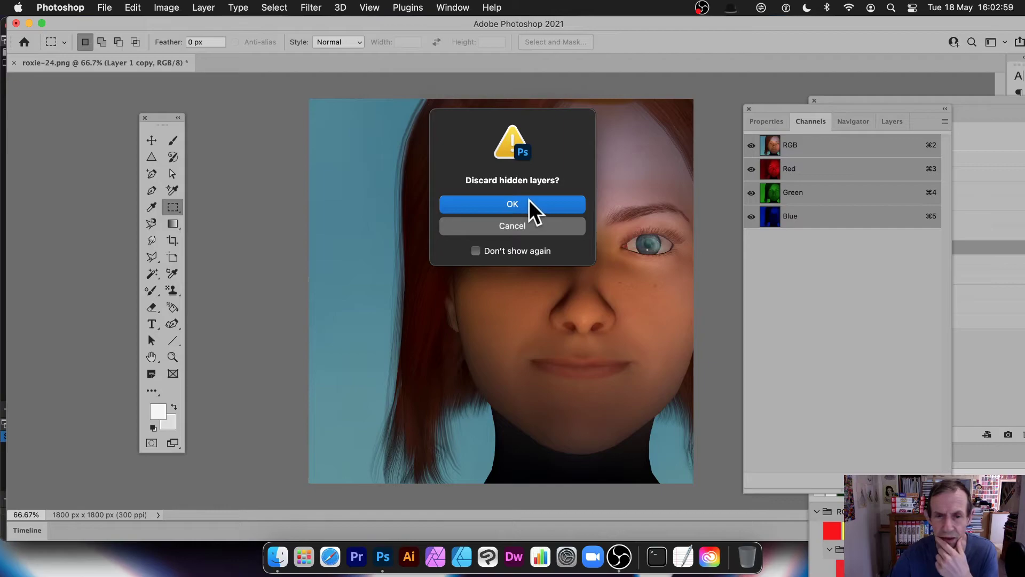
click(512, 204)
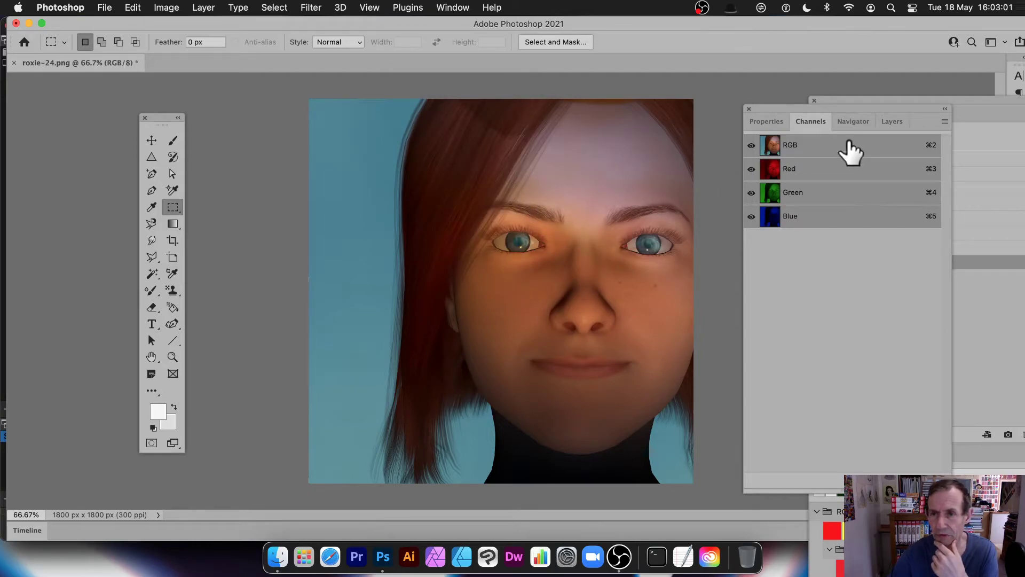
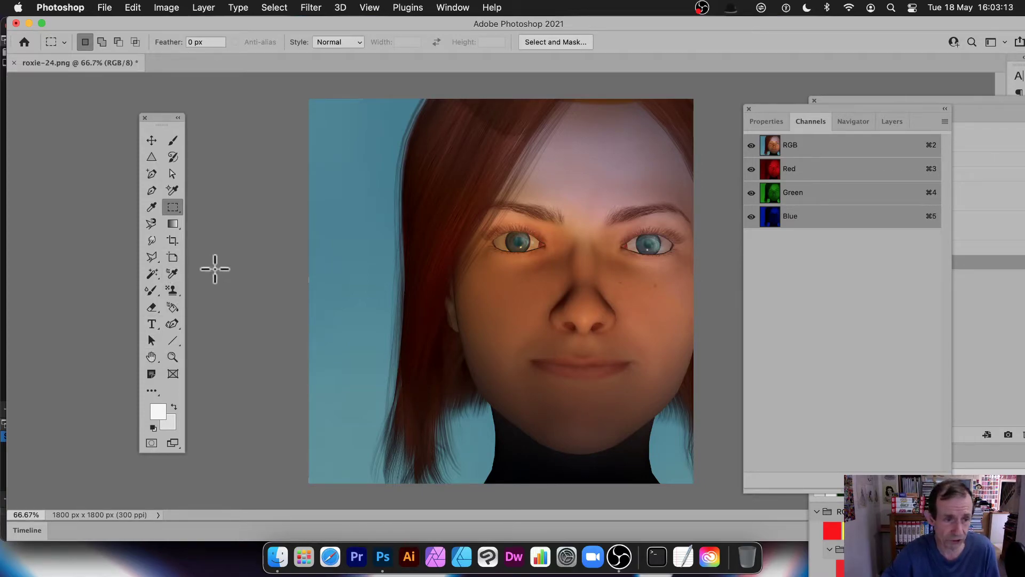
Draw a right-pointing arrow custom shape in Shape mode across the face, about 1196 by 896 px, filled near-white
click(170, 342)
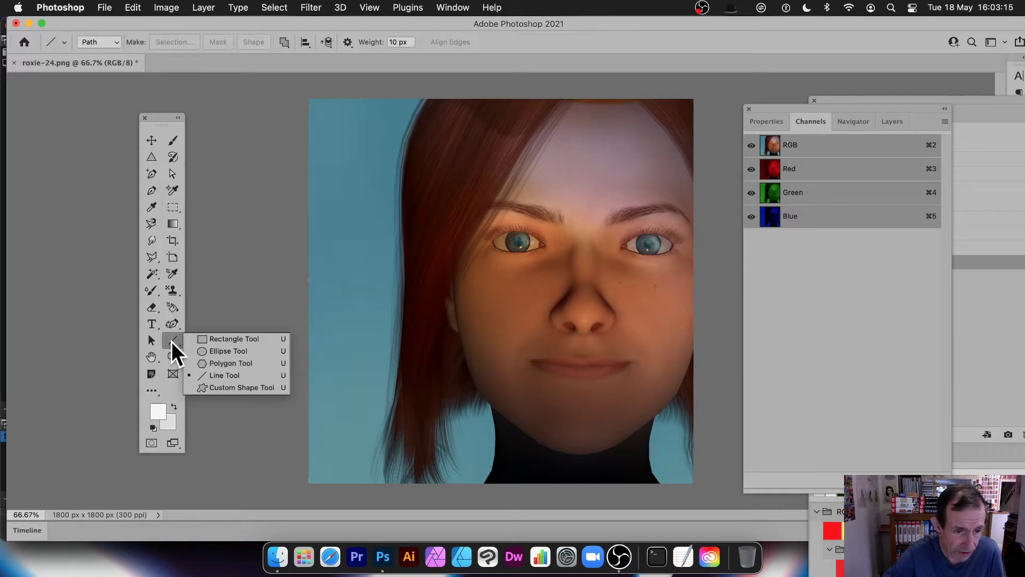
click(234, 384)
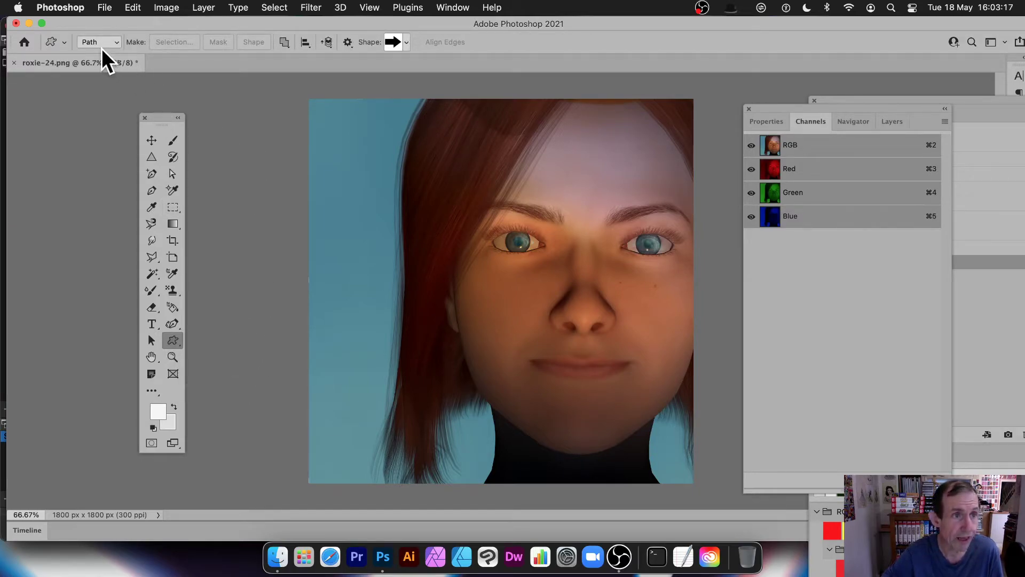
click(96, 32)
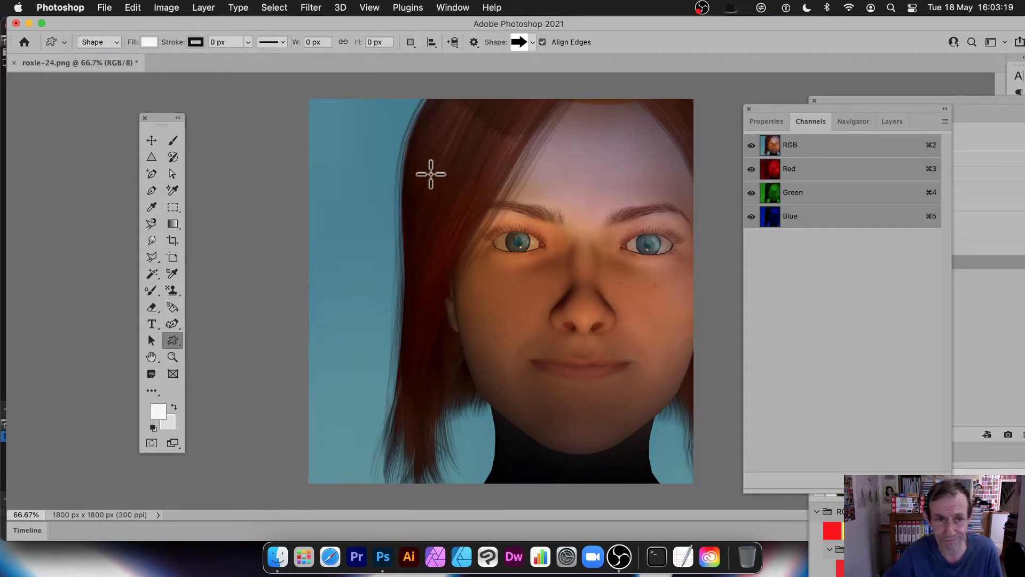
drag(413, 170, 659, 236)
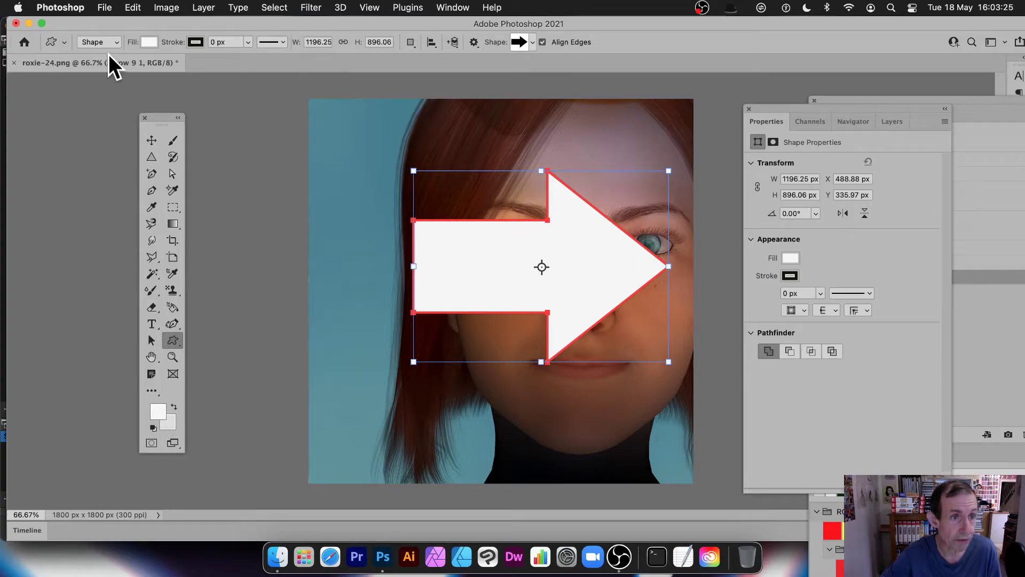
Change the arrow shape's fill colour to bright cyan from the recently used colours
click(149, 43)
click(183, 110)
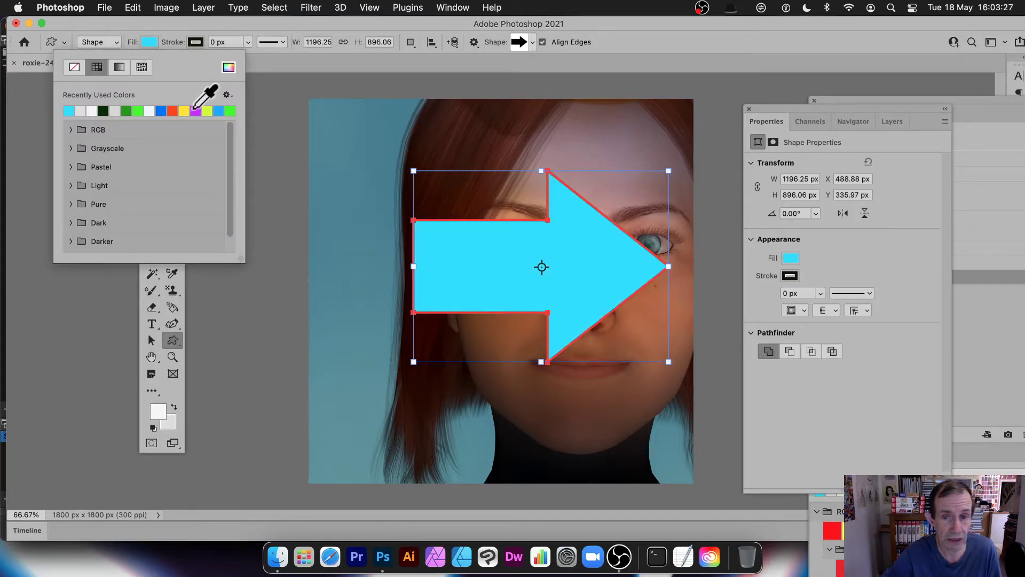
click(423, 21)
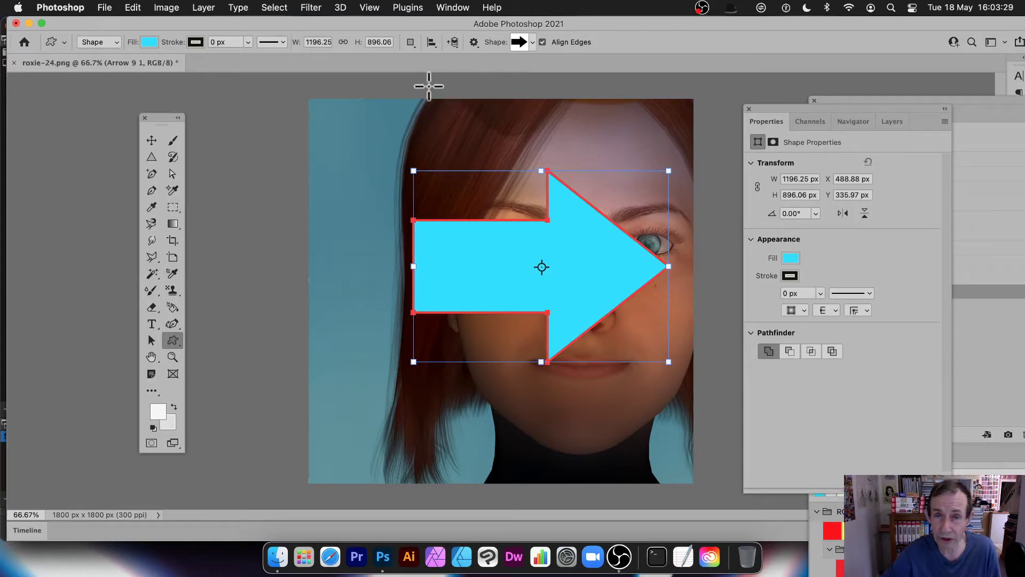
Try a Dot-type Halftone Pattern with size 9 and contrast 27 on the arrow as a smart object, and undo it
click(313, 8)
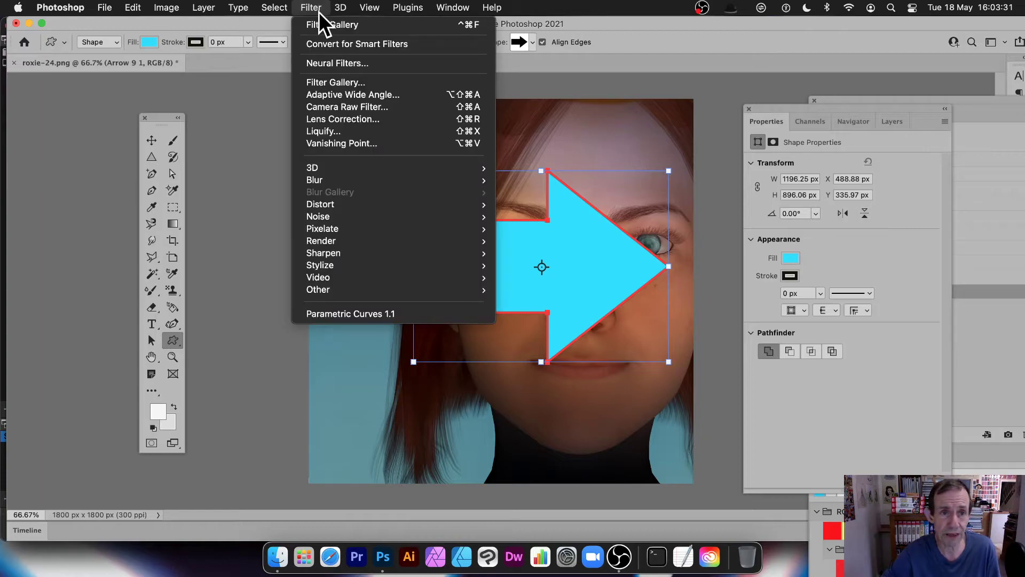
click(329, 81)
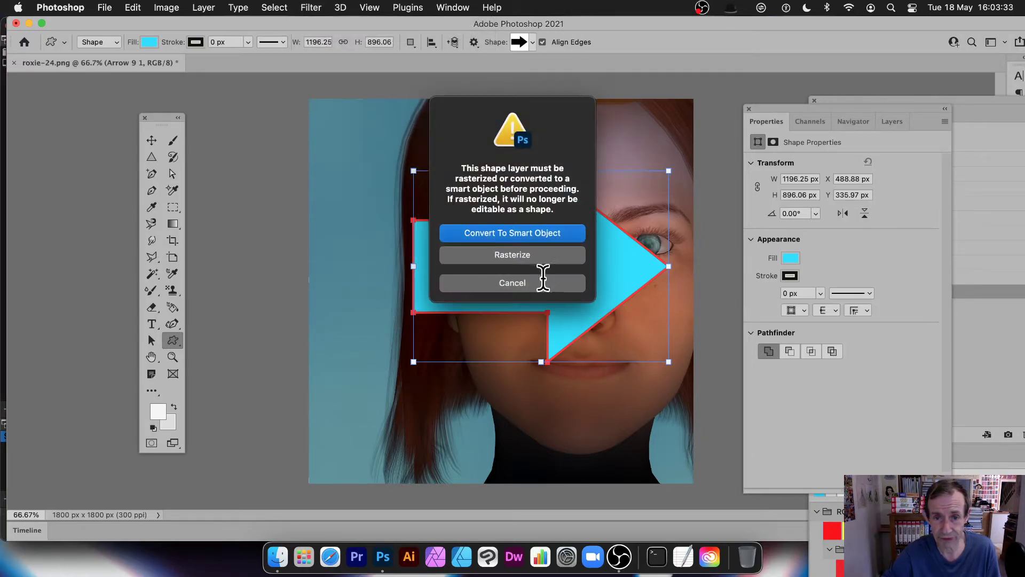
click(511, 233)
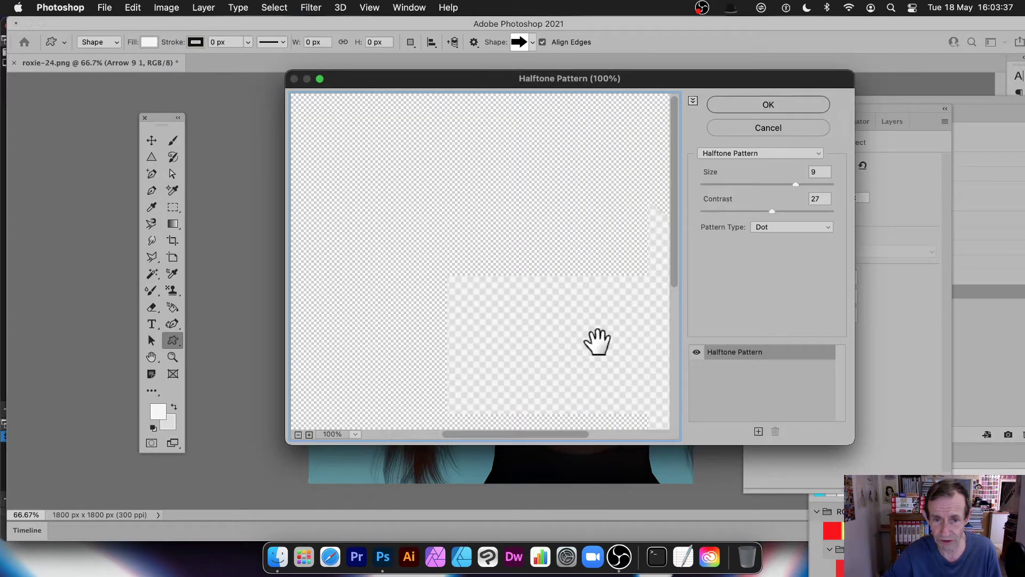
drag(626, 337, 424, 172)
drag(487, 201, 612, 259)
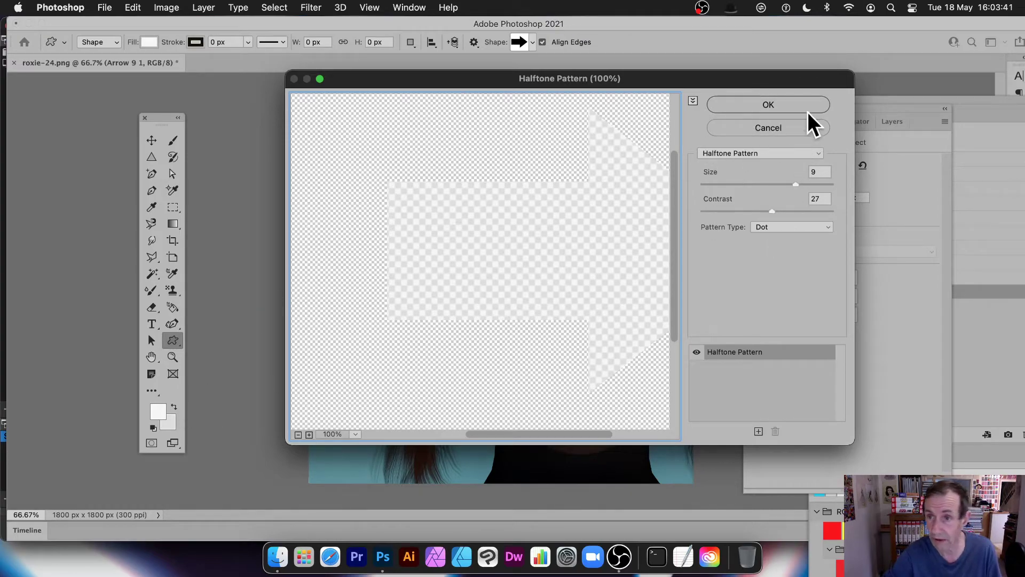
click(769, 104)
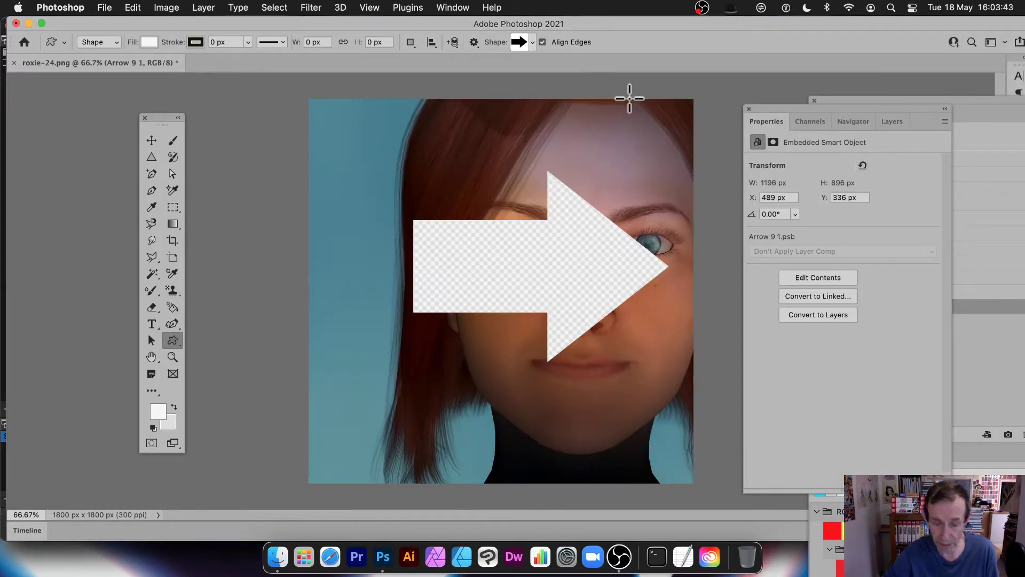
key(super+z)
key(super+z)
Set the foreground colour to a dark green and the background colour to black (000000)
click(157, 411)
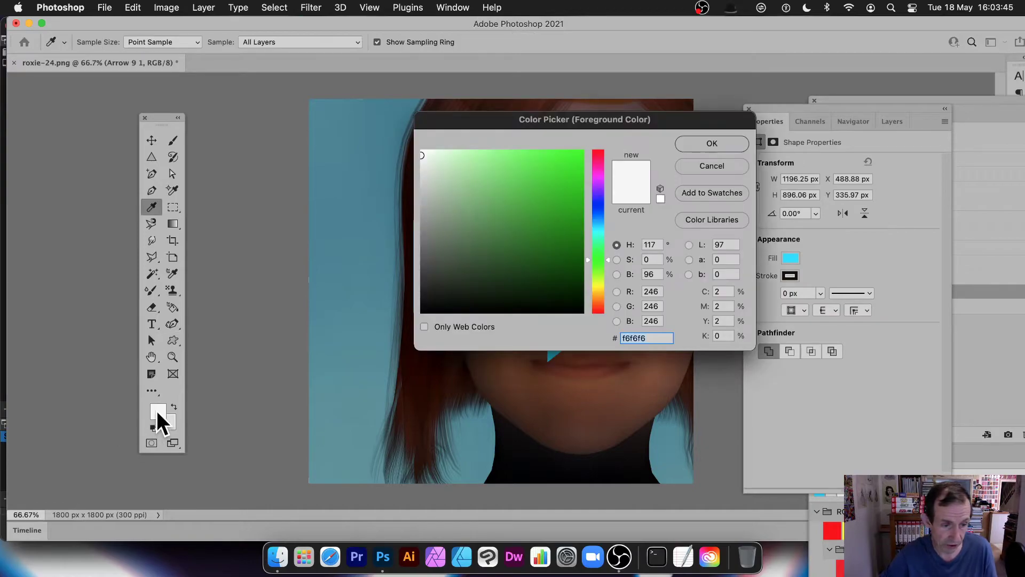
drag(523, 247, 433, 306)
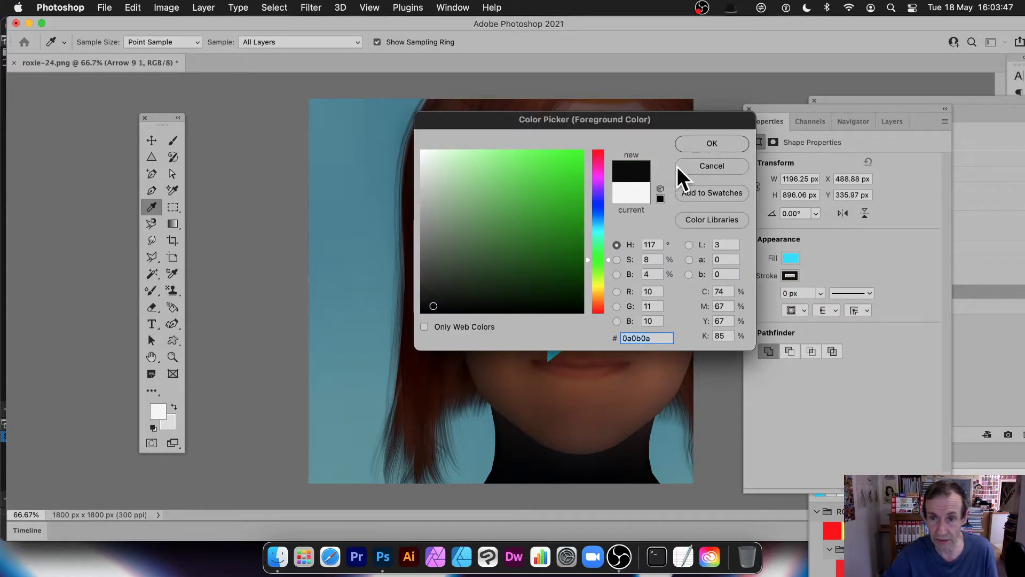
click(540, 233)
click(563, 229)
click(695, 144)
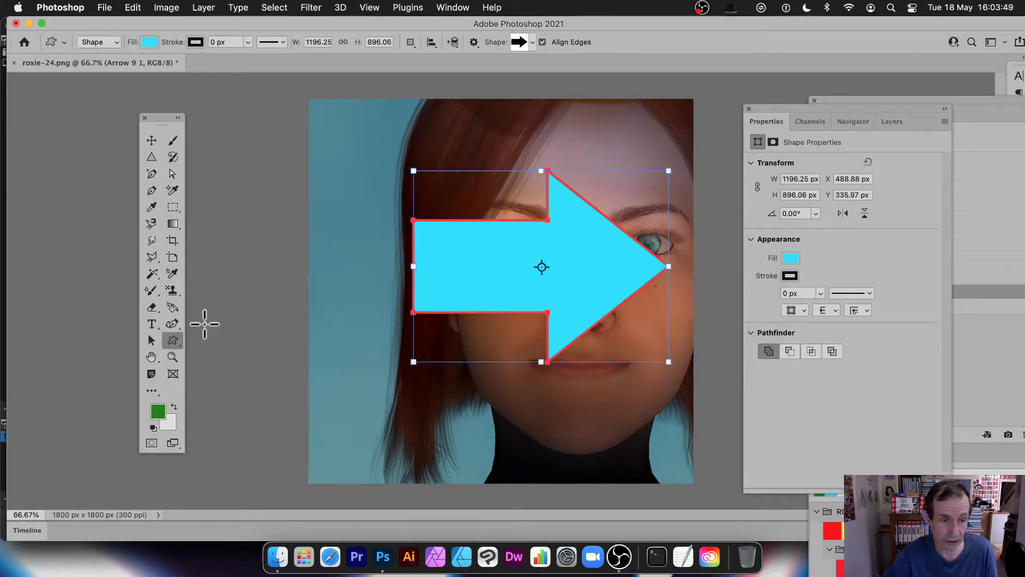
click(168, 424)
click(472, 302)
drag(471, 302, 422, 315)
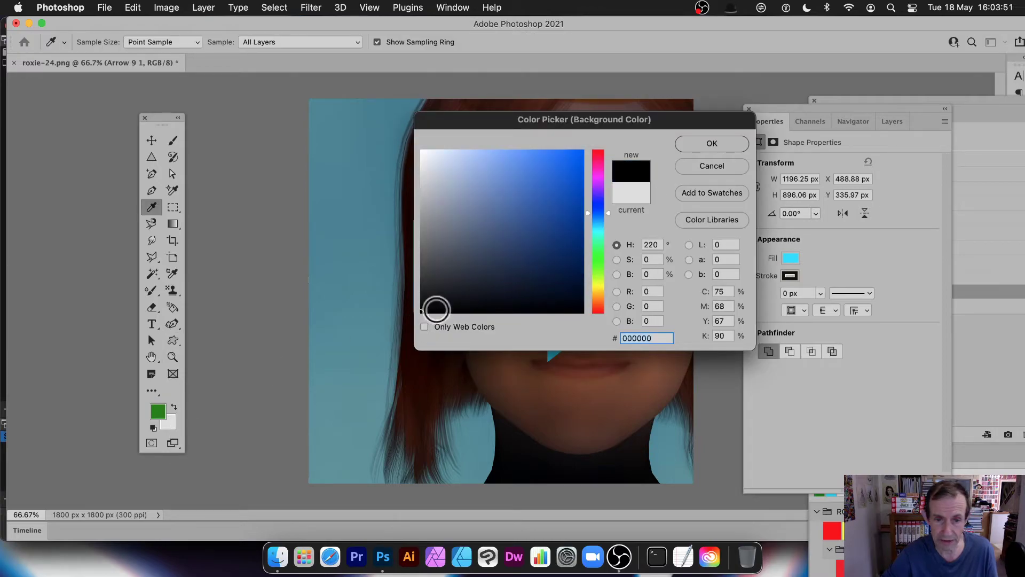
click(694, 140)
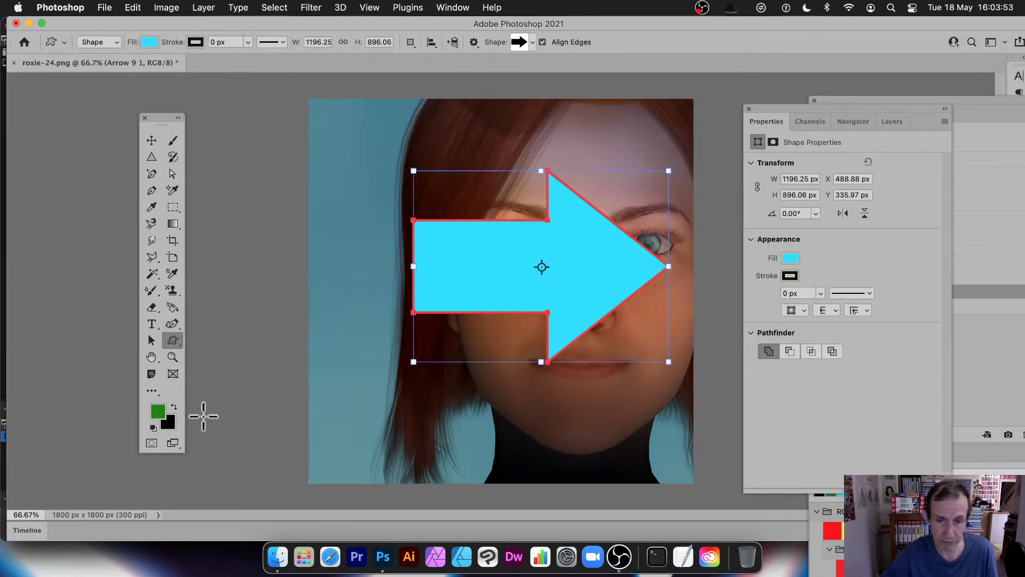
Convert the arrow to a smart object and apply a Line-type Halftone Pattern with size 10 and contrast 27
click(314, 7)
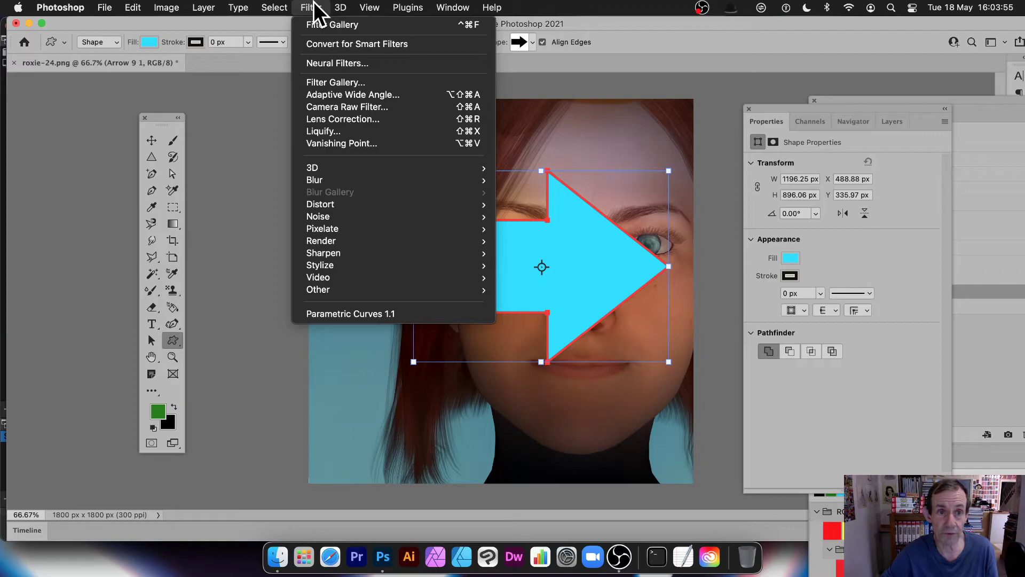
click(339, 82)
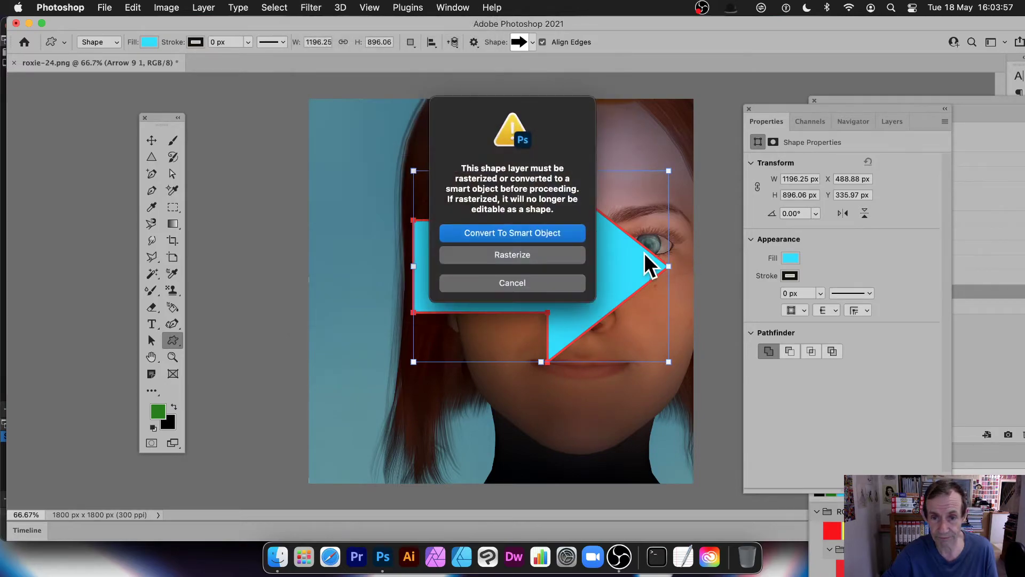
click(552, 234)
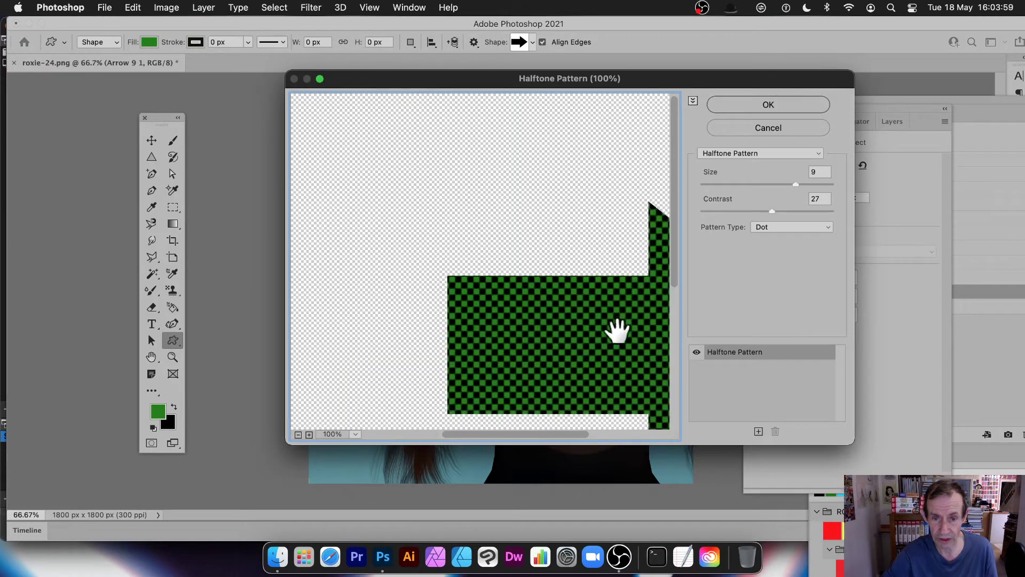
drag(796, 185, 805, 191)
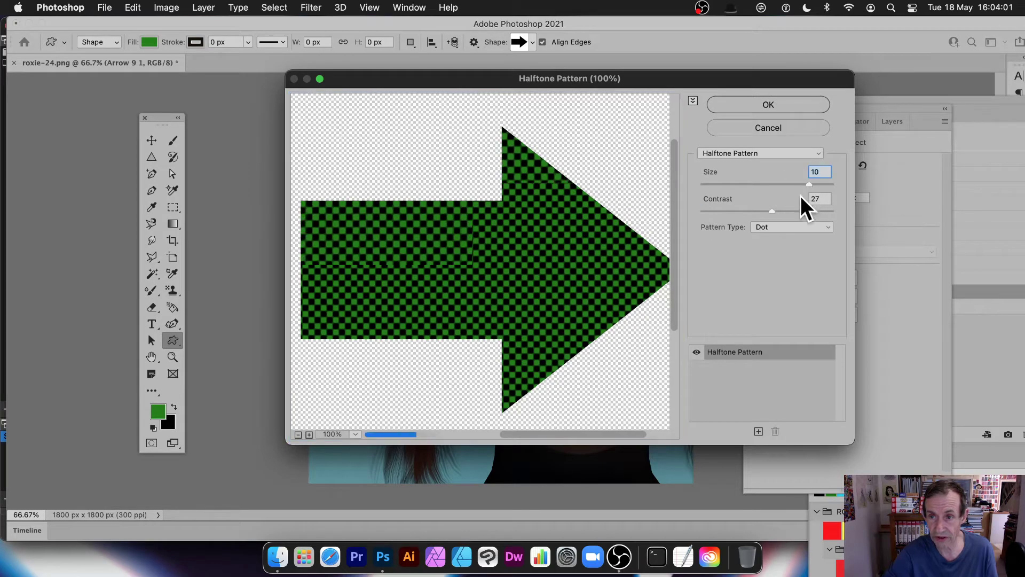
click(790, 229)
click(784, 215)
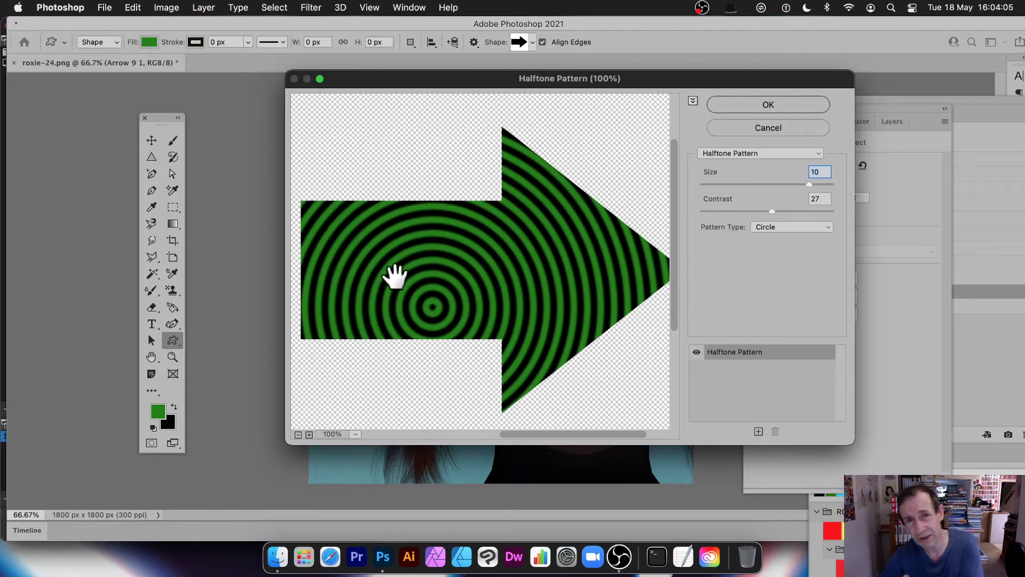
click(790, 227)
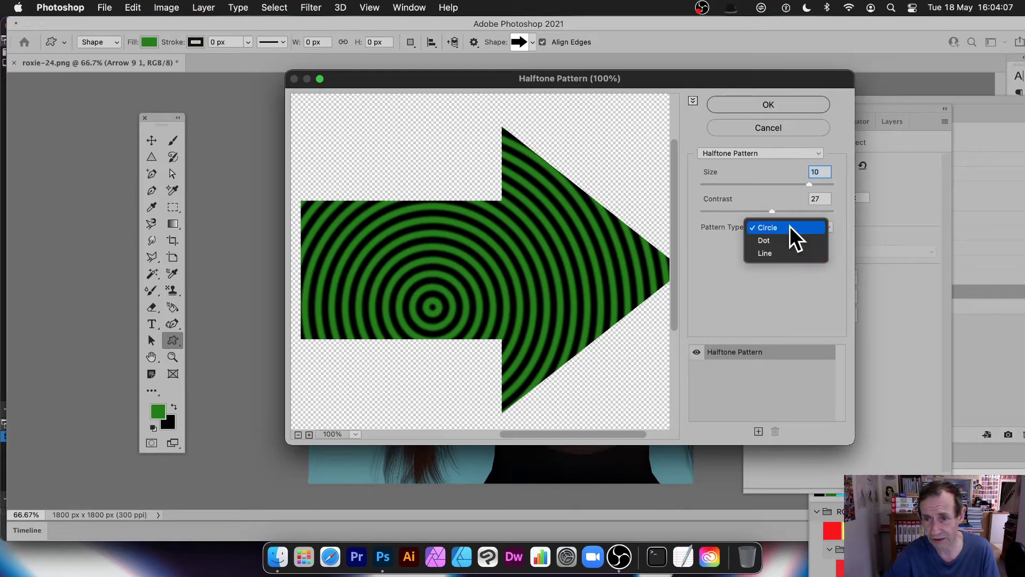
click(787, 251)
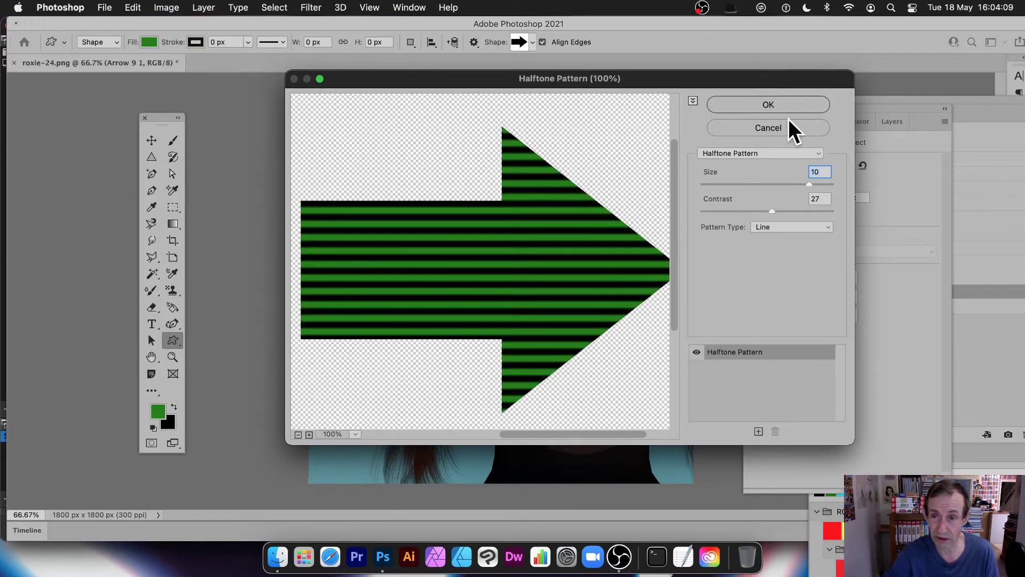
click(769, 104)
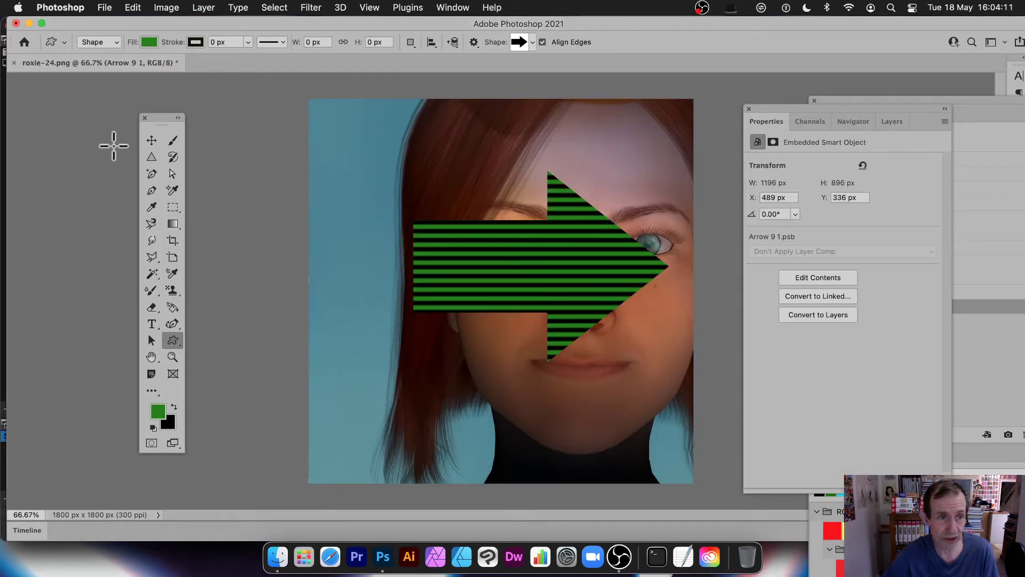
Move the striped arrow left to about X 215 px and rotate it -90° so it points up
click(150, 140)
drag(614, 264, 558, 257)
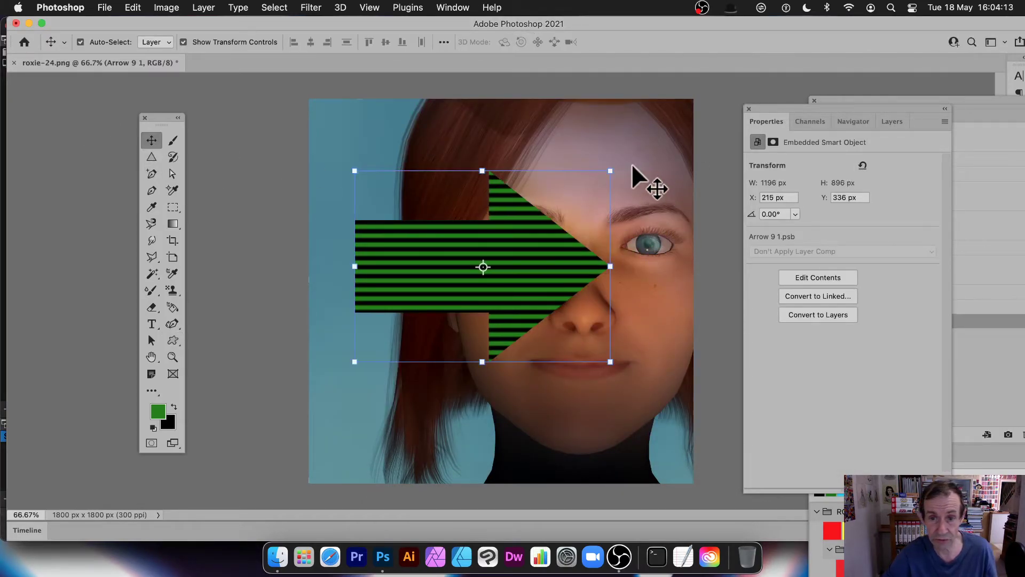
drag(621, 164, 362, 151)
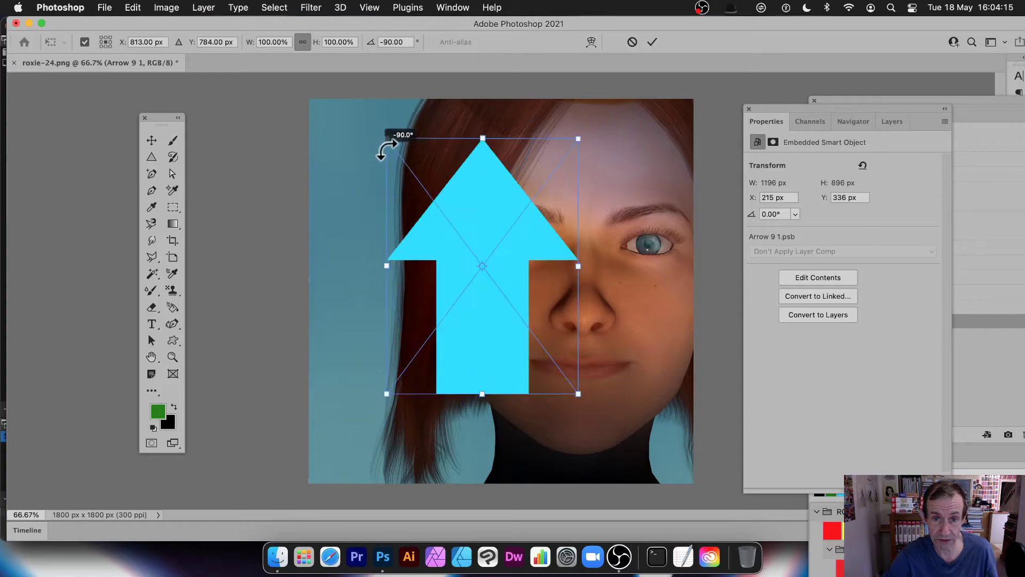
key(Return)
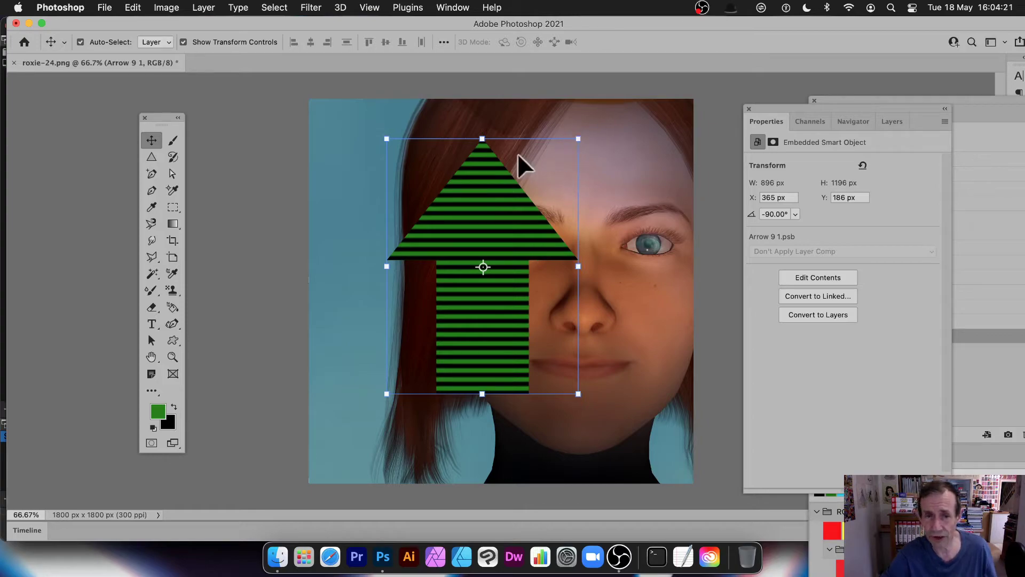
Try rotating the arrow smart object to -45° and undo that rotation
drag(583, 126, 642, 239)
key(Return)
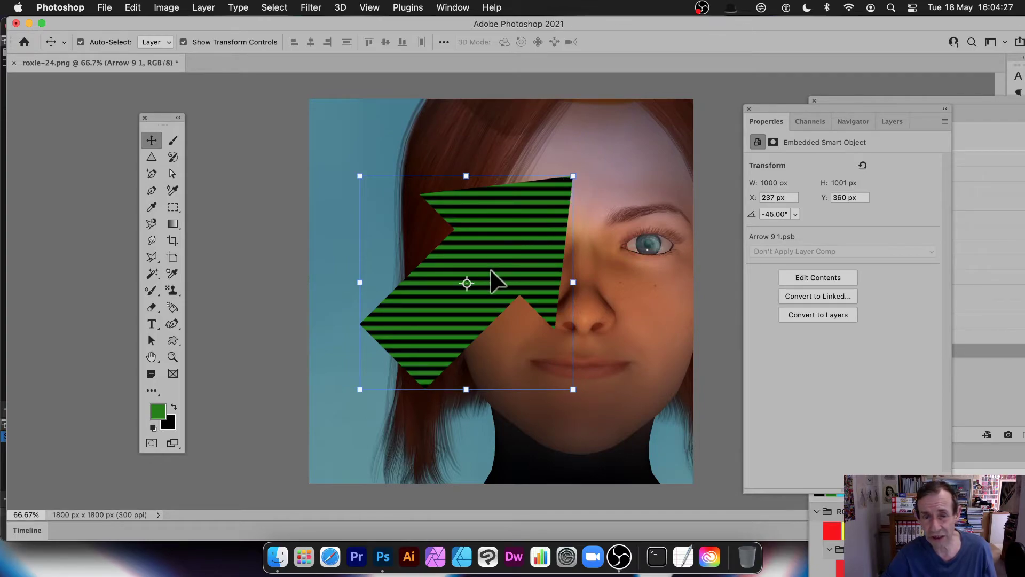
key(super+z)
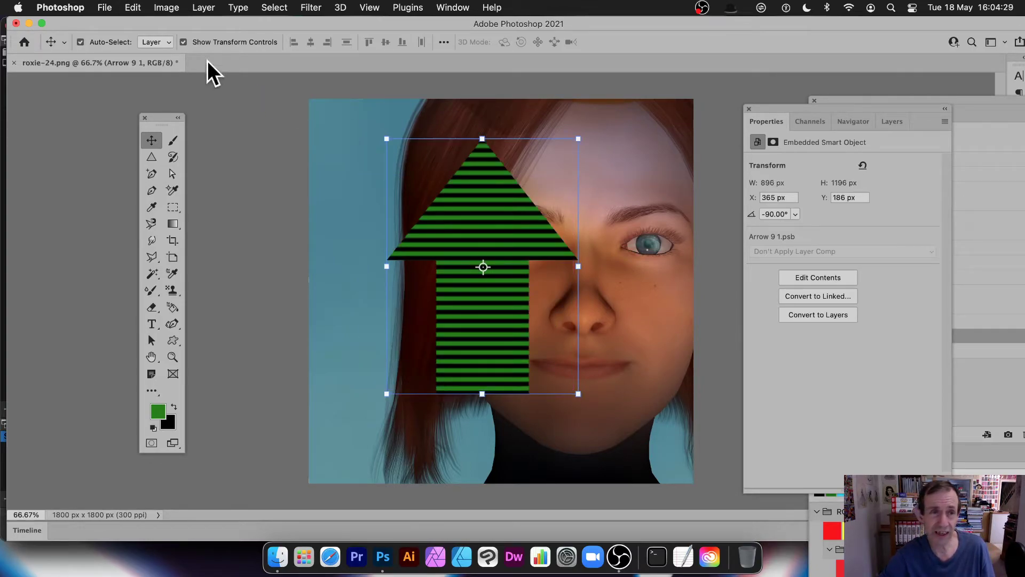
Rasterize the arrow smart object and rotate it 45° clockwise together with its stripes
click(202, 7)
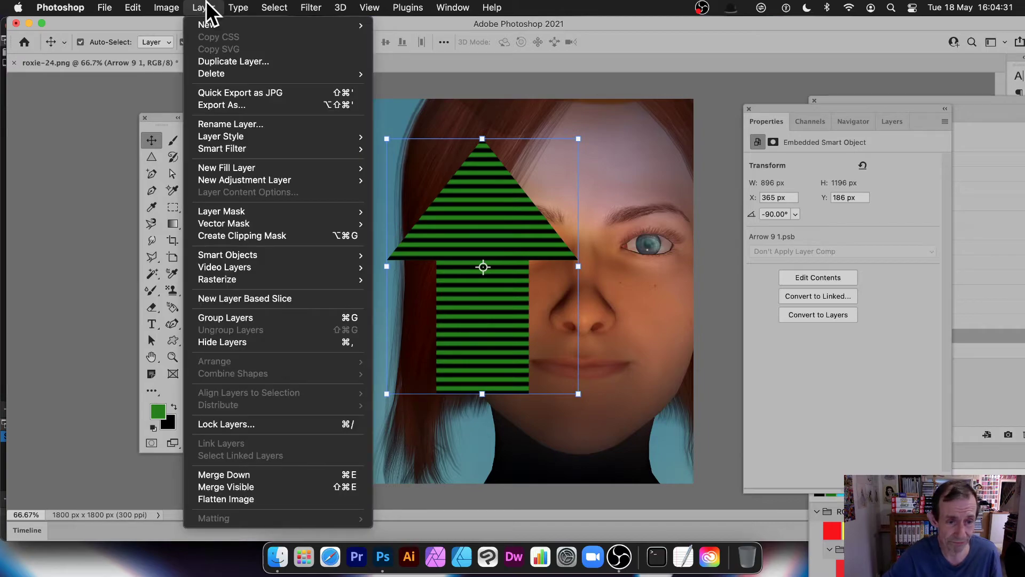
mouse_move(231, 281)
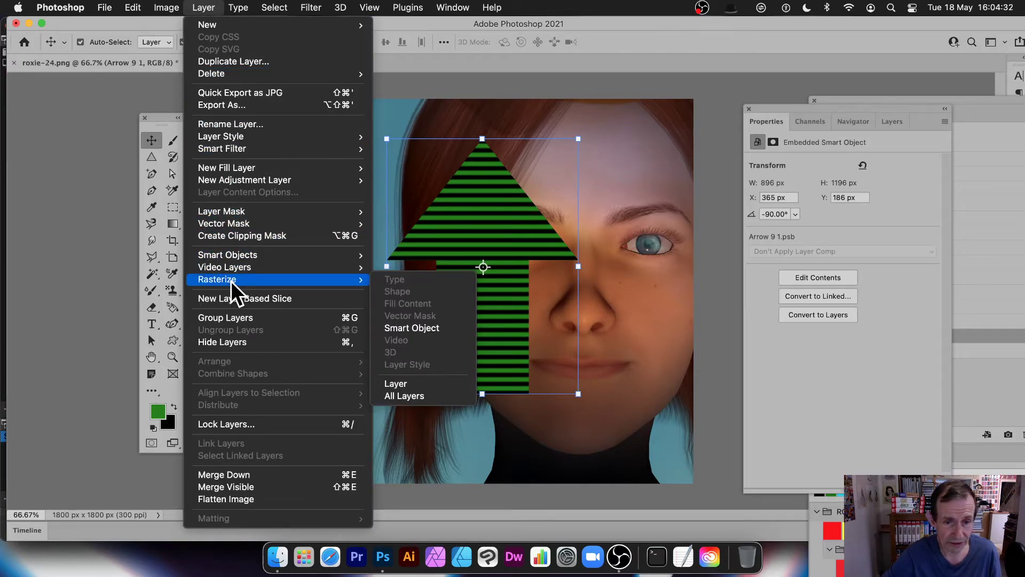
click(403, 327)
drag(591, 130, 676, 235)
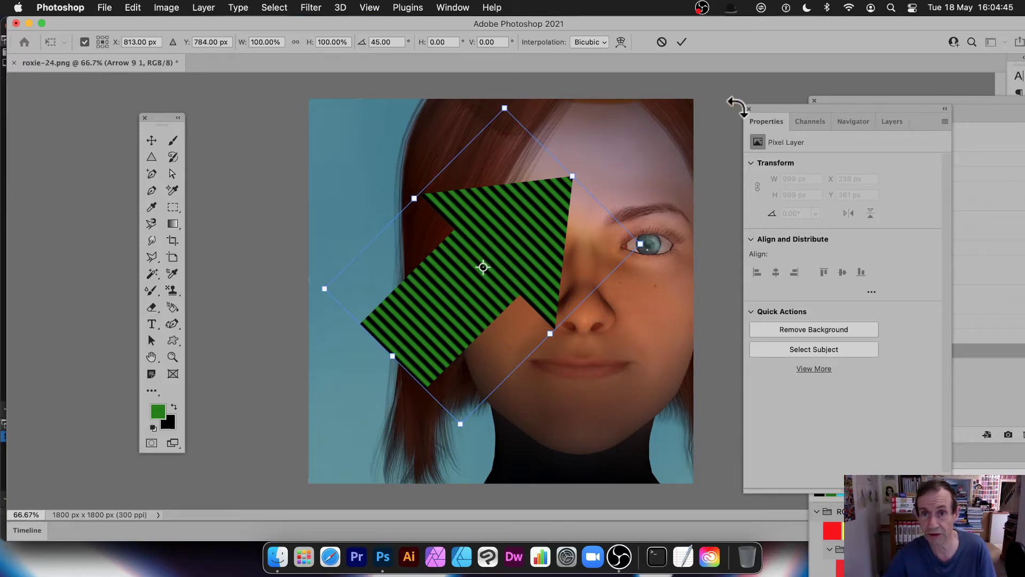
click(682, 43)
Delete the arrow layer and add the word "type" on the forehead in orange 12 pt Myriad Pro Bold
key(BackSpace)
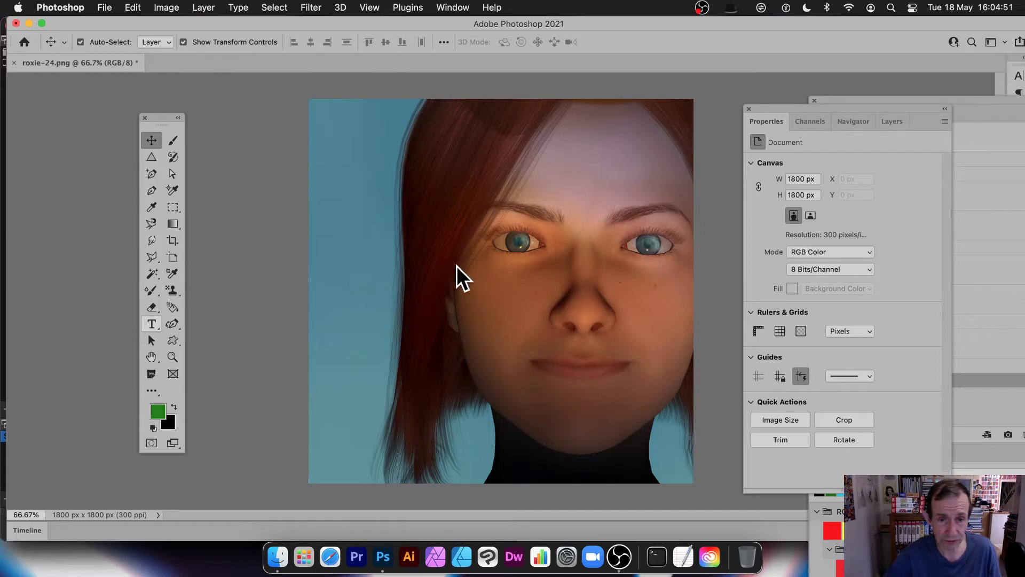
click(541, 190)
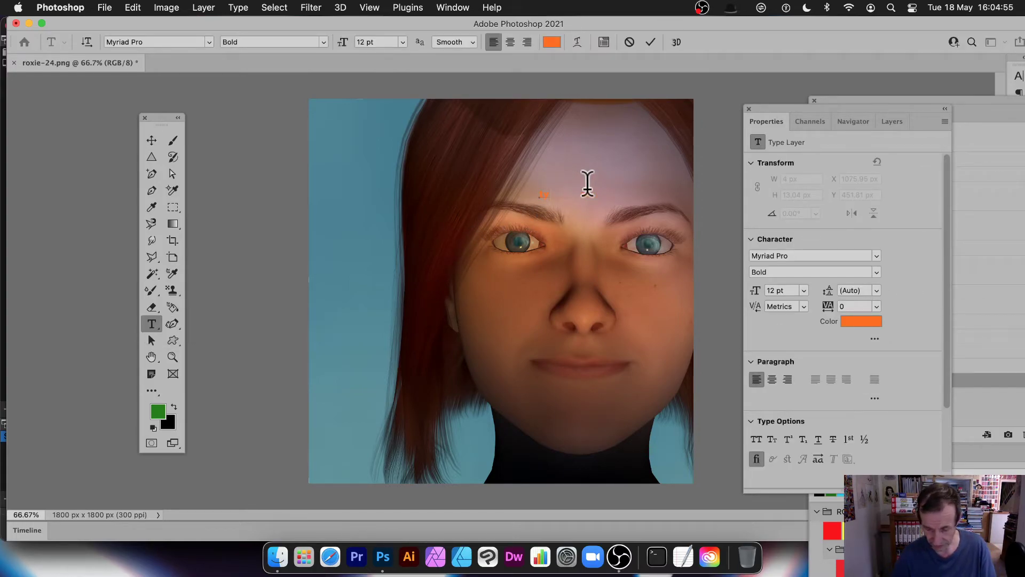
click(151, 141)
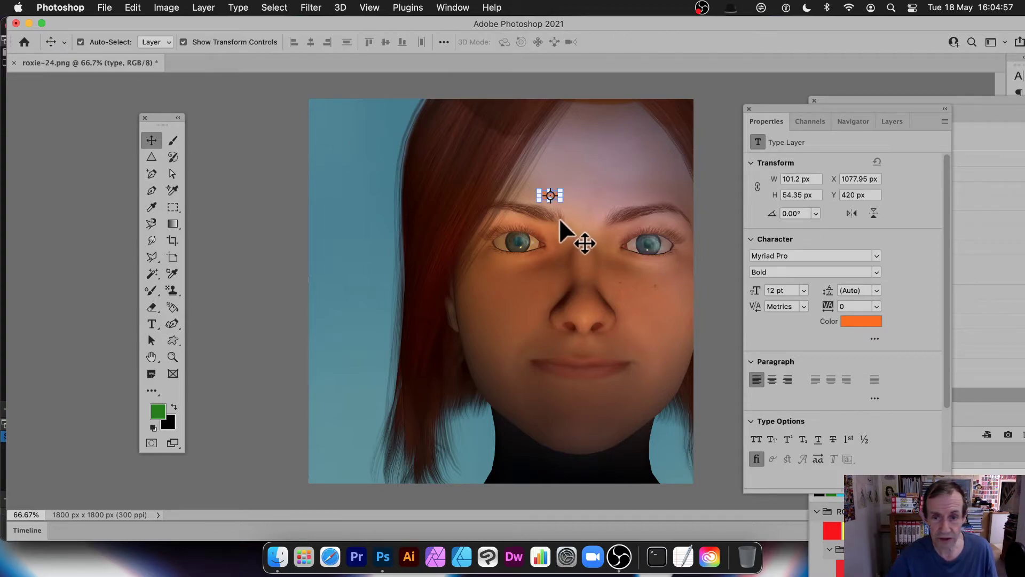
Scale the text "type" to about 1512% (about 1530 px wide) and position it across the face at about X 121, Y 358 px
drag(540, 199, 332, 342)
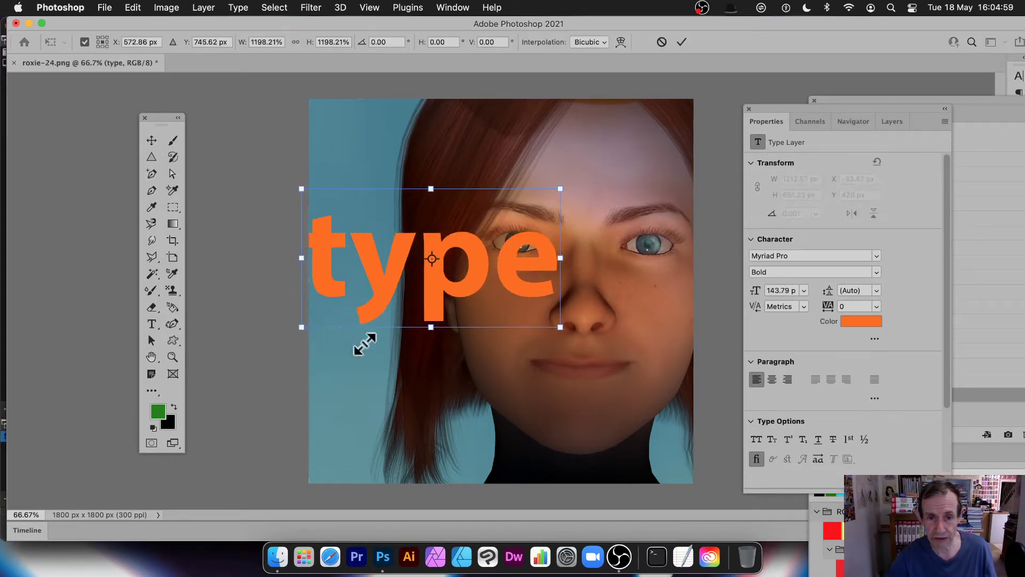
drag(560, 327, 638, 359)
drag(584, 294, 616, 287)
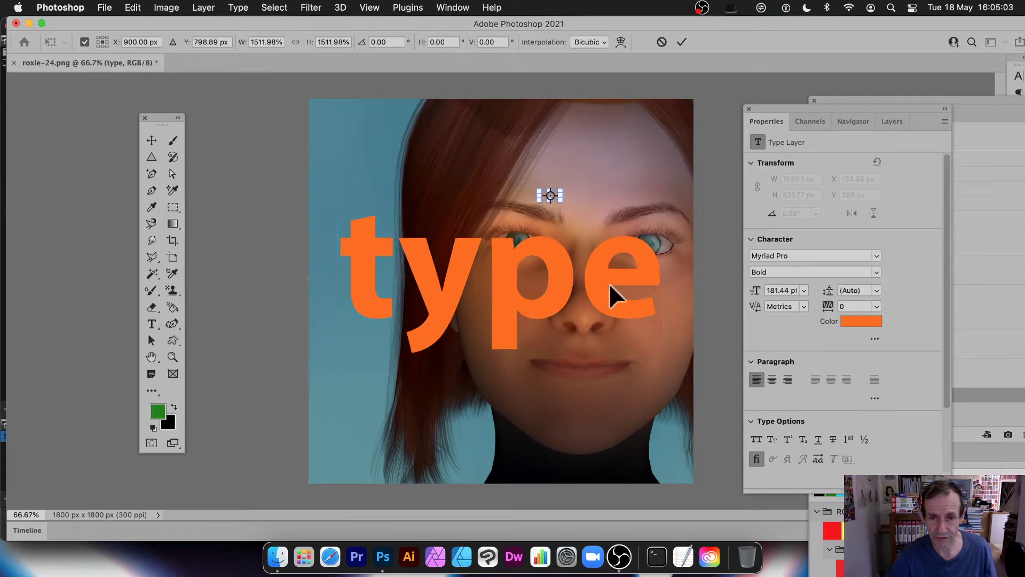
key(Return)
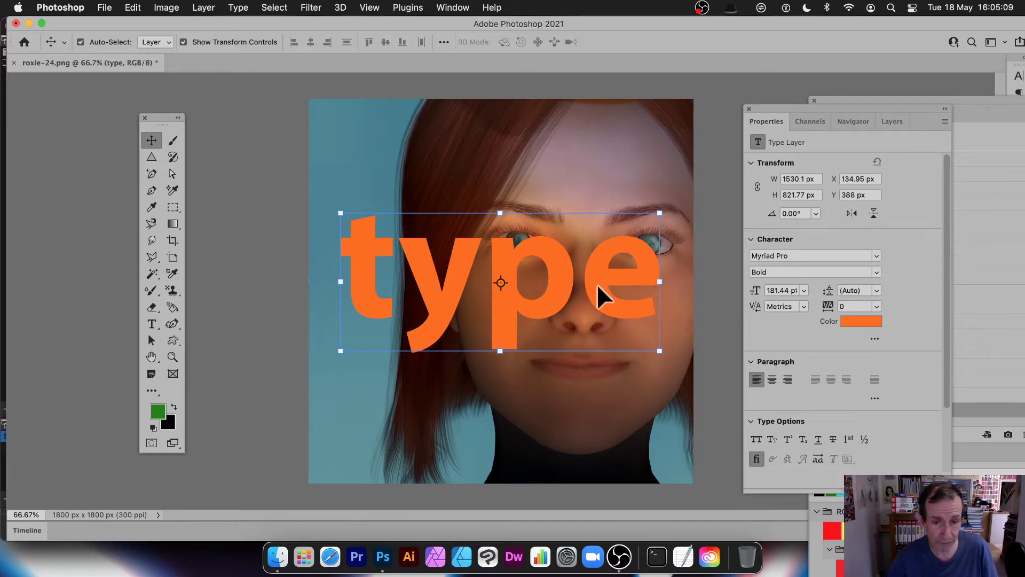
drag(499, 306, 496, 299)
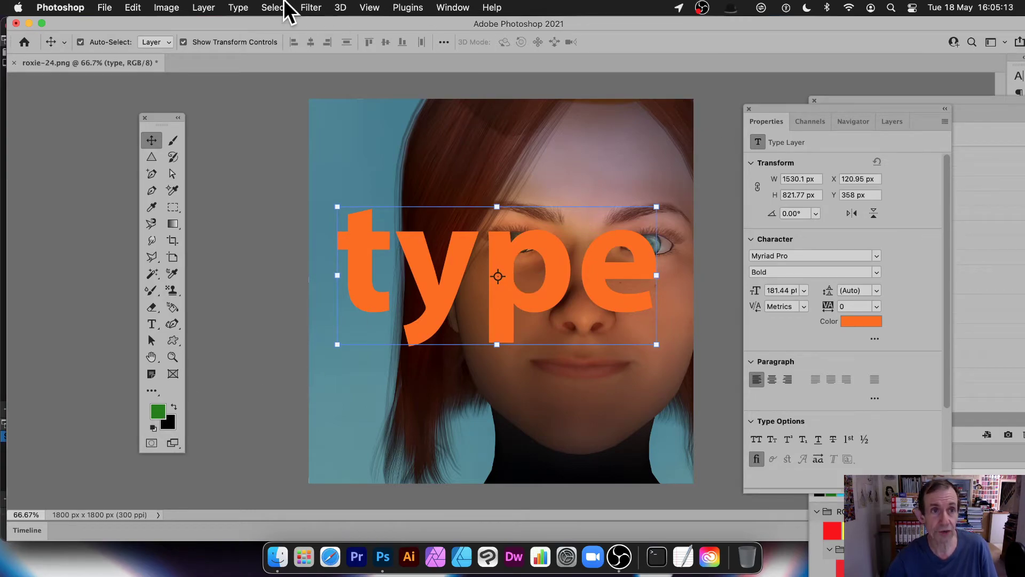
Convert the "type" text to a smart object and apply Halftone Pattern with size 10, contrast 36 and the Circle pattern type
click(309, 6)
click(319, 80)
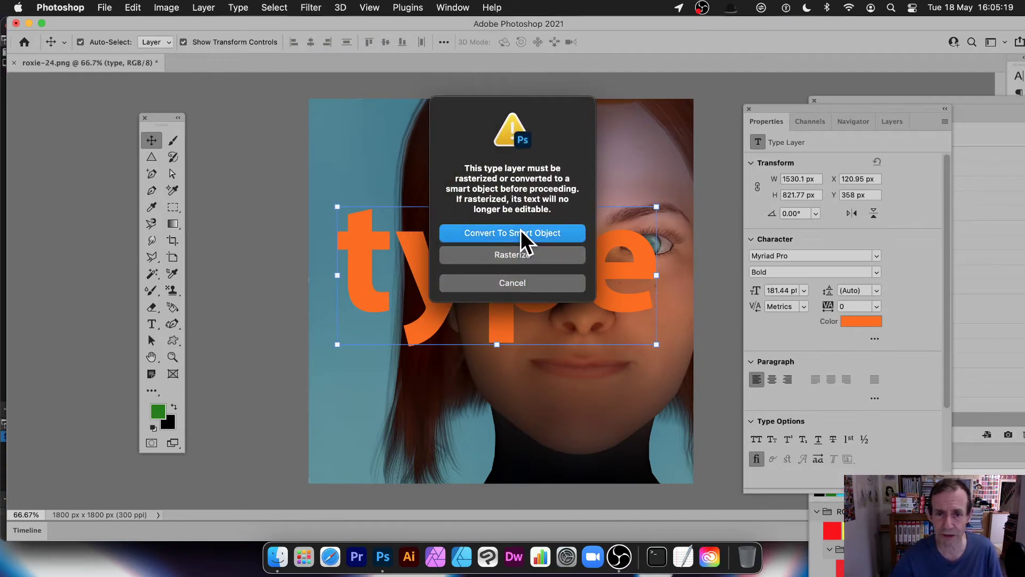
click(539, 236)
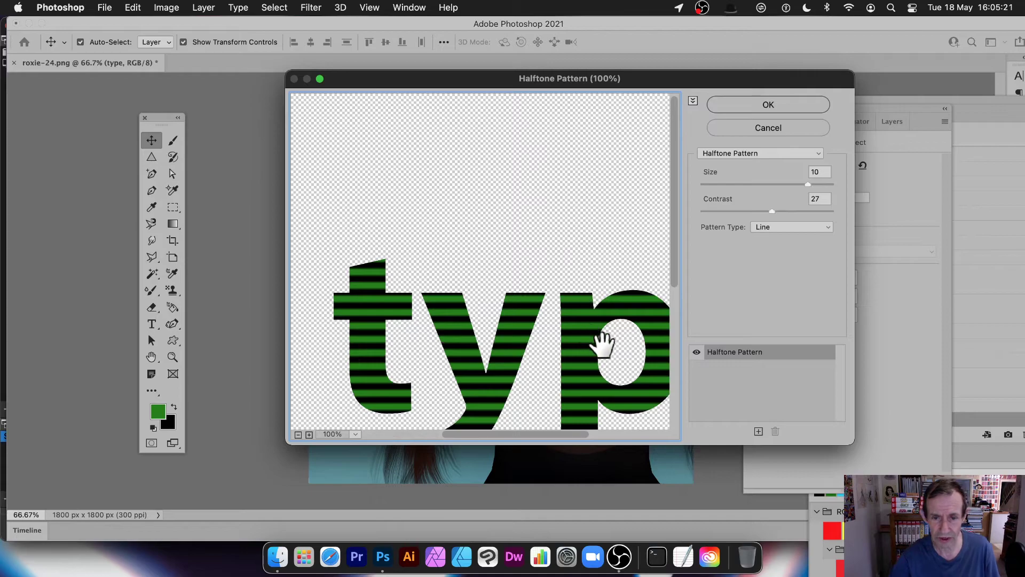
drag(595, 339, 556, 222)
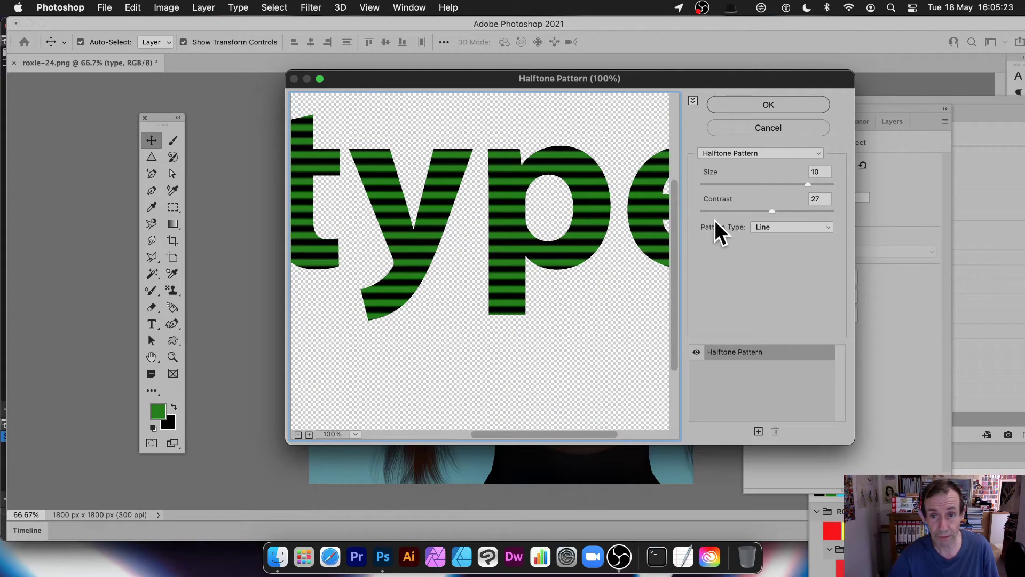
drag(772, 211, 796, 211)
click(793, 226)
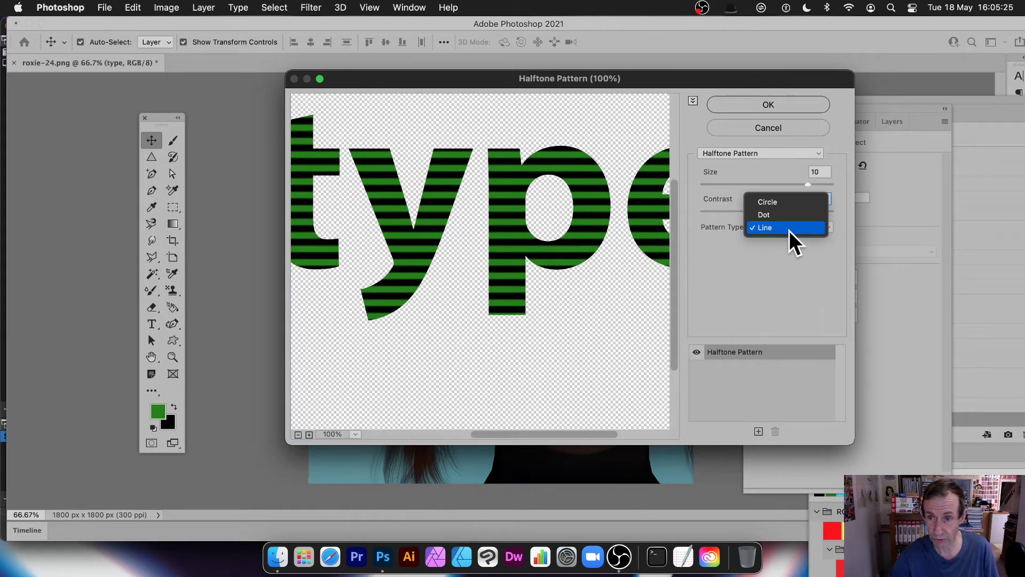
click(783, 201)
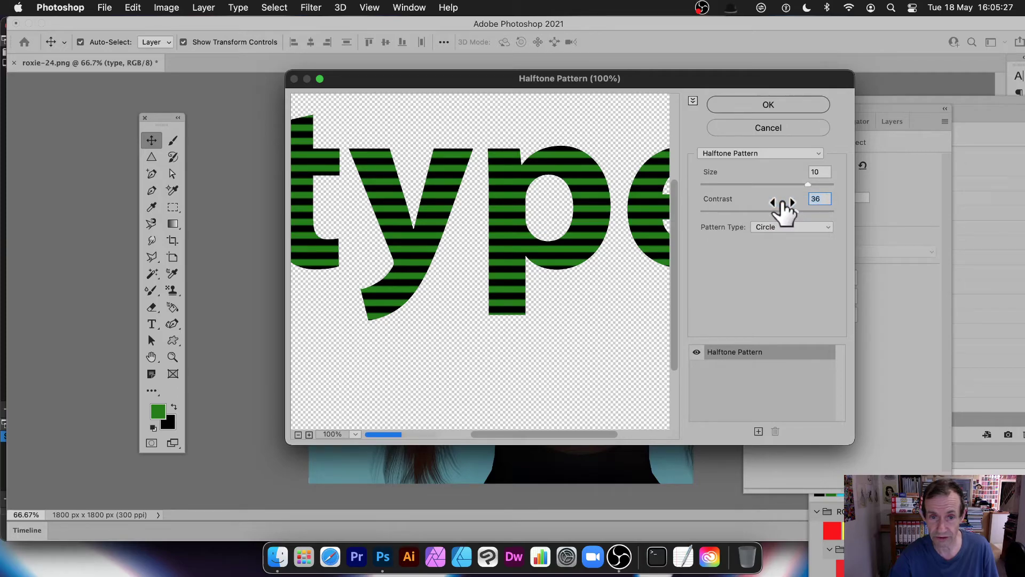
click(784, 104)
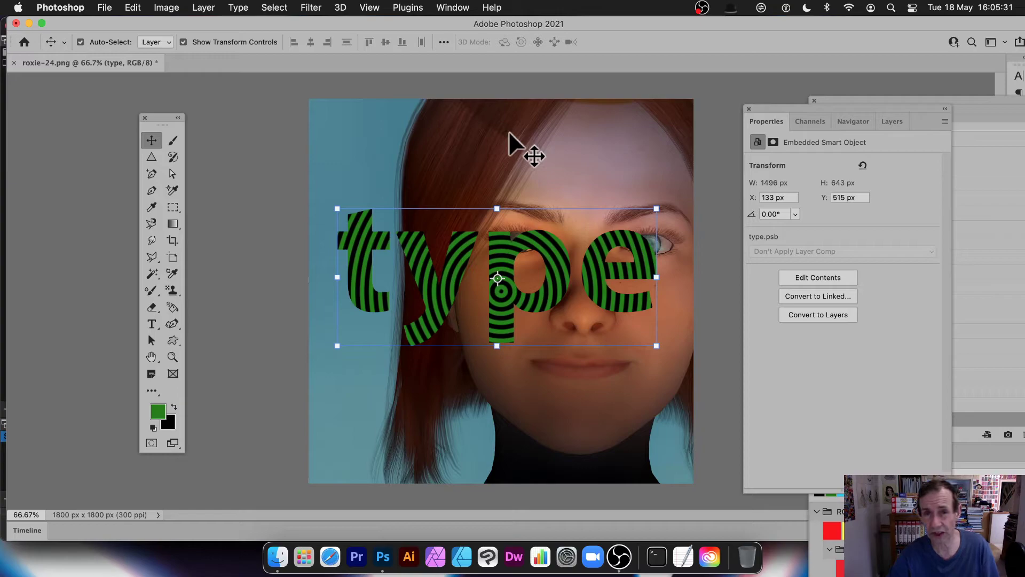
Delete the "type" layer and choose the orange, red and teal gradient from Color Harmonies 1 for the Gradient tool
key(BackSpace)
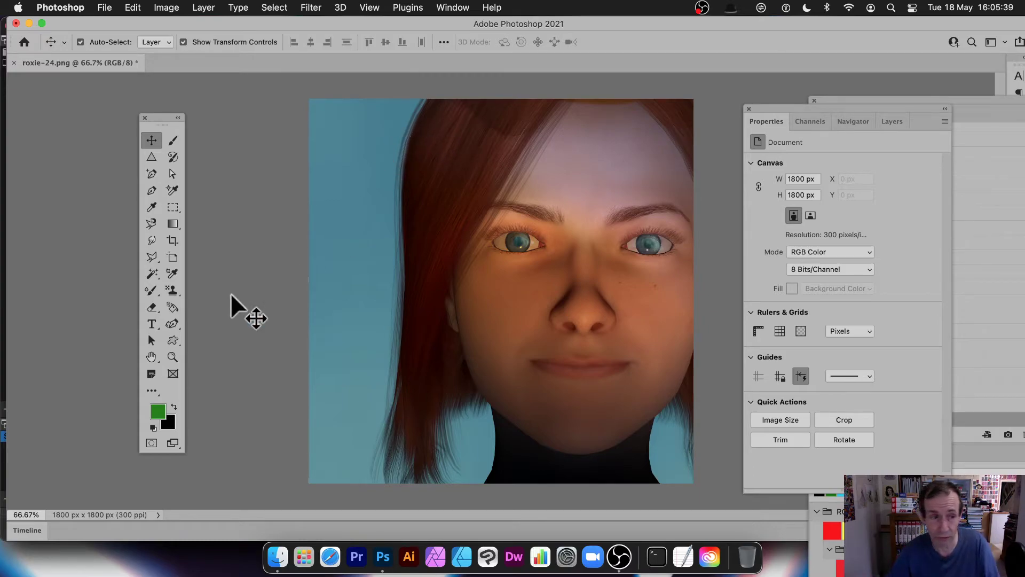
click(172, 223)
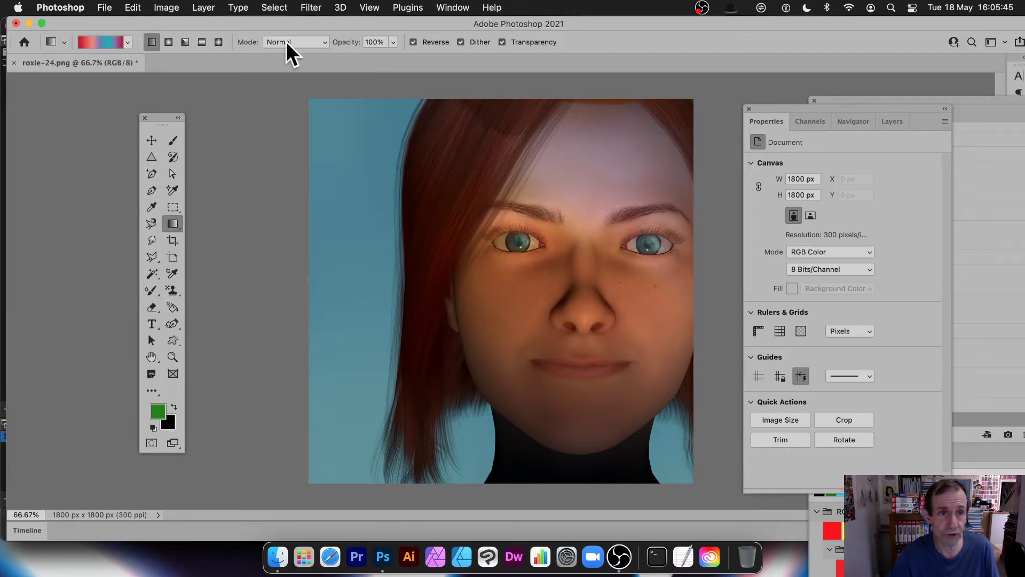
click(128, 42)
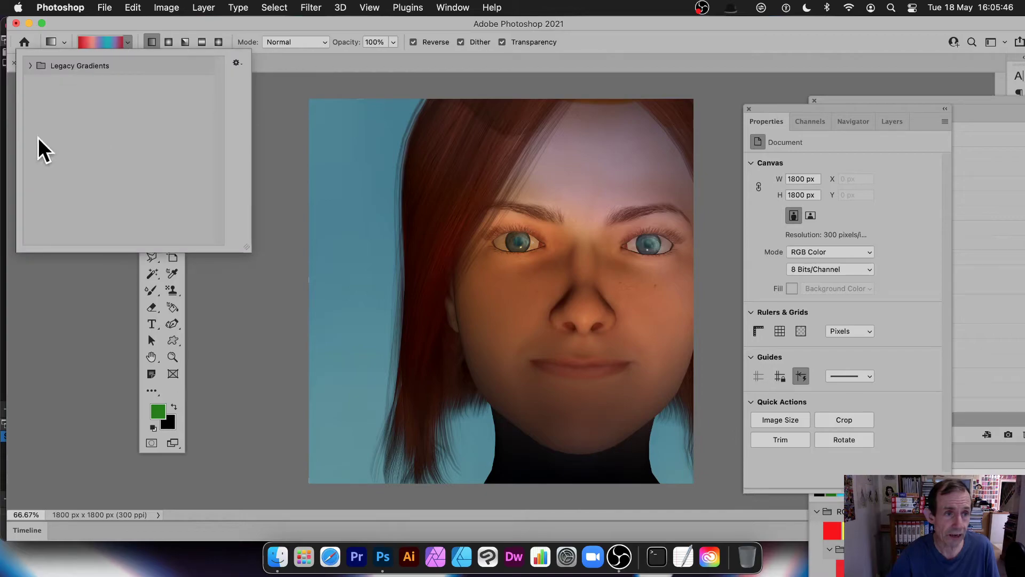
click(30, 66)
click(43, 103)
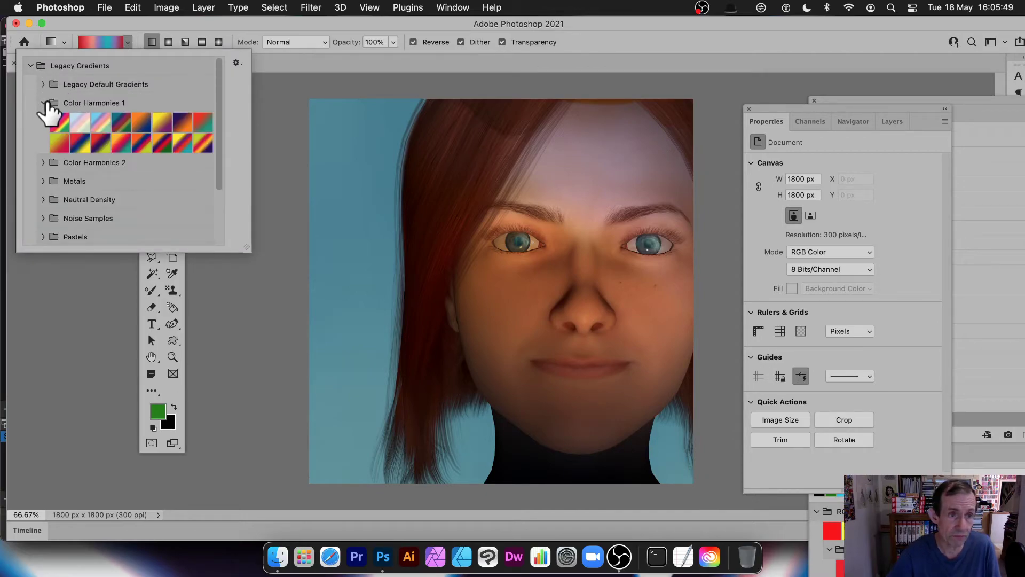
click(120, 142)
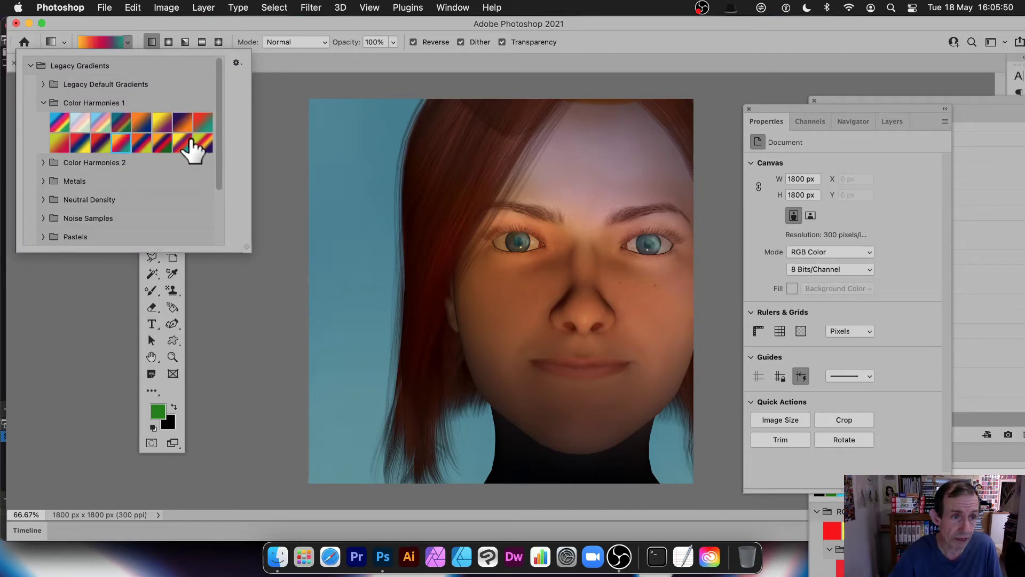
click(276, 21)
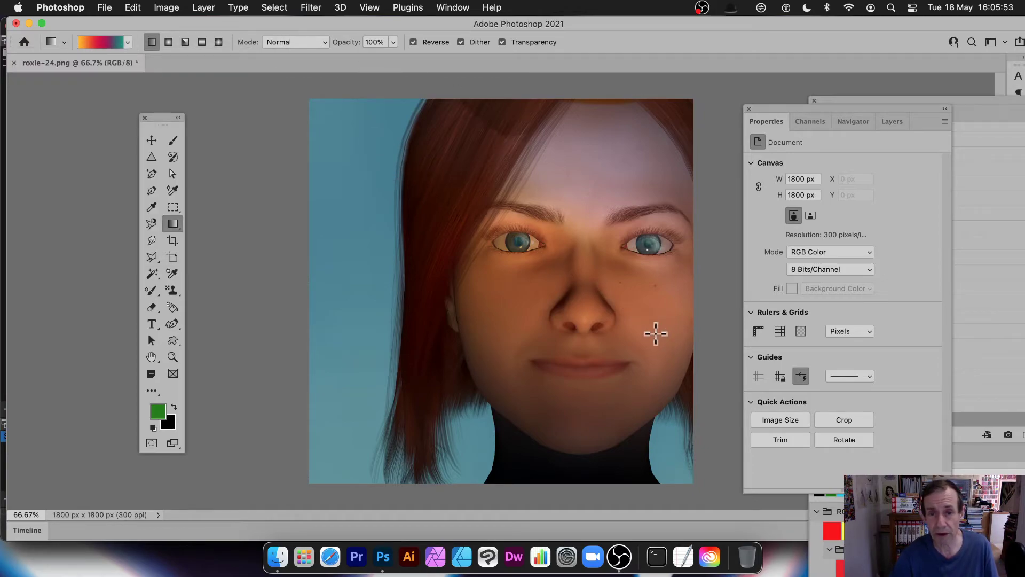
Fill the portrait with a diagonal linear gradient, then cover it with a radial gradient centred slightly right of the middle
drag(663, 338, 297, 233)
drag(496, 252, 560, 296)
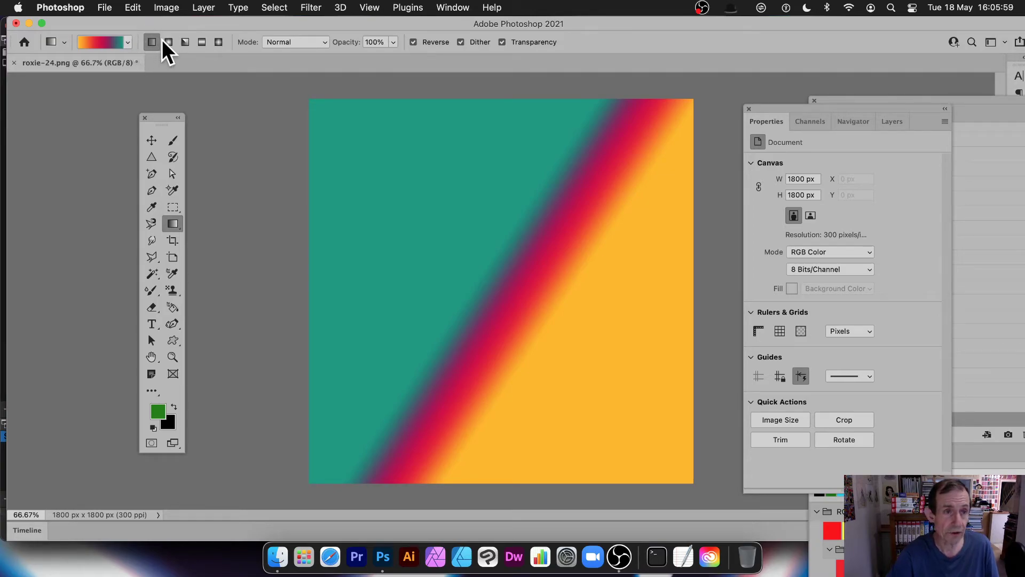
drag(535, 281, 440, 397)
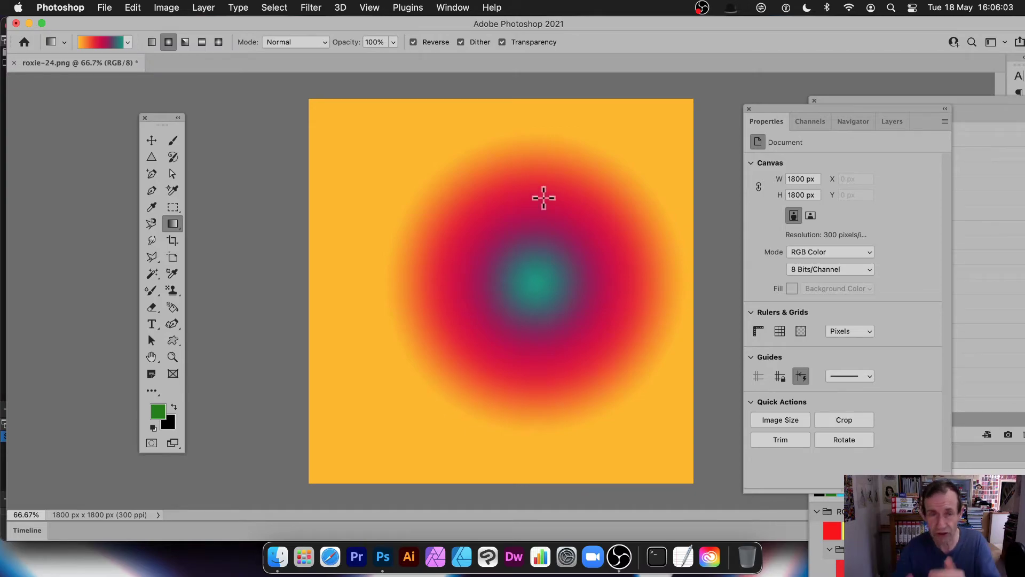
Apply Halftone Pattern to the radial gradient with size 11, contrast 47 and the Circle pattern type, then undo it
click(311, 8)
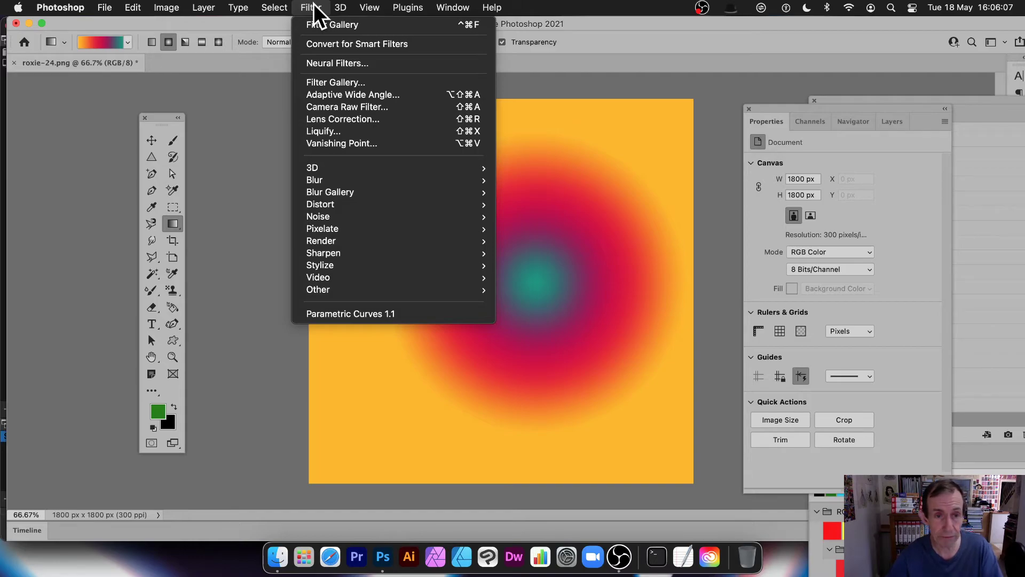
click(321, 8)
click(318, 7)
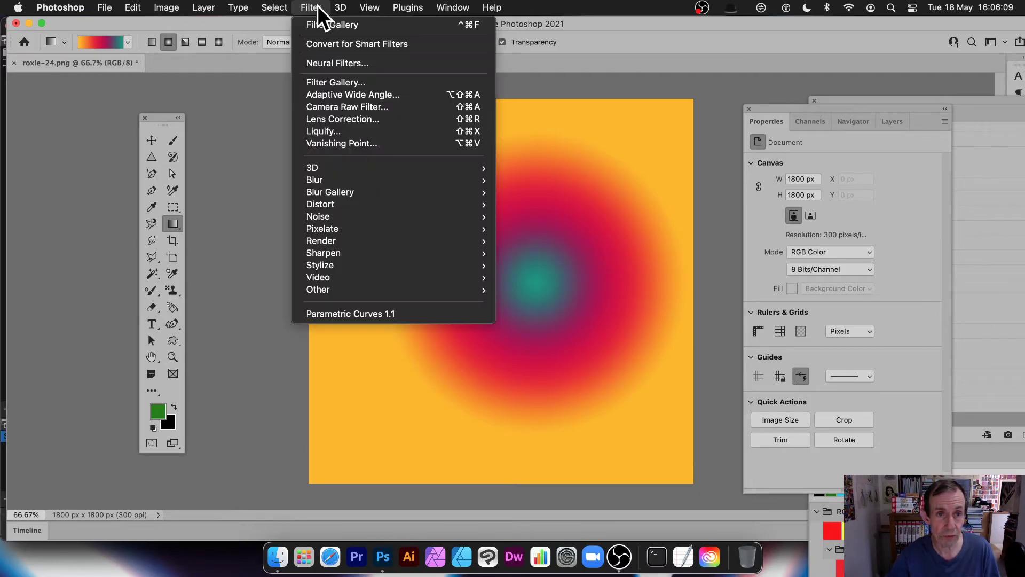
click(333, 82)
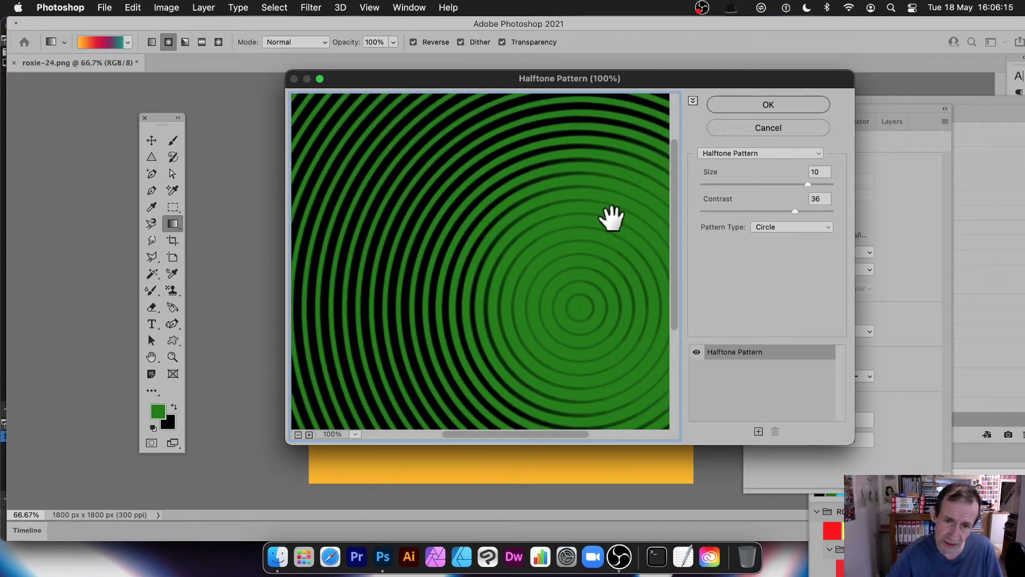
drag(599, 248, 591, 320)
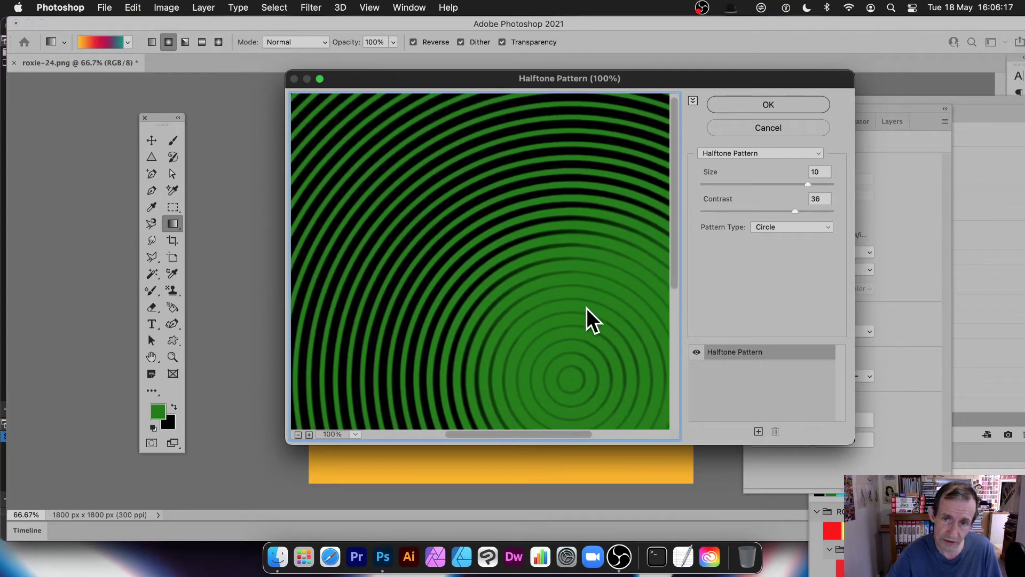
click(817, 185)
click(825, 211)
click(789, 105)
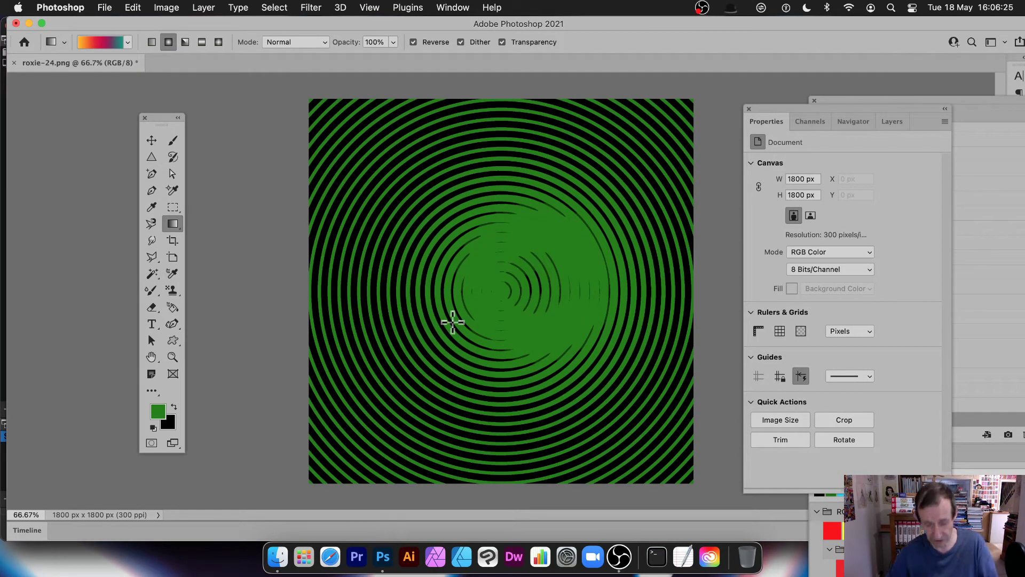
key(super+z)
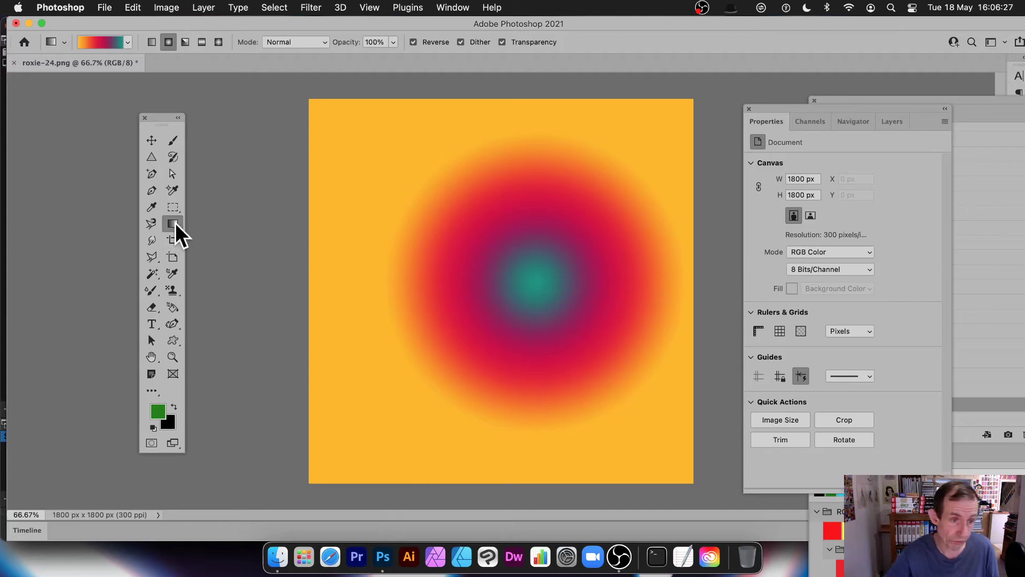
Set the gradient blend mode to Difference and overlay two more radial gradients, starting near the image's upper-left and upper-right areas
click(284, 40)
click(303, 326)
drag(363, 140, 649, 311)
drag(616, 197, 443, 363)
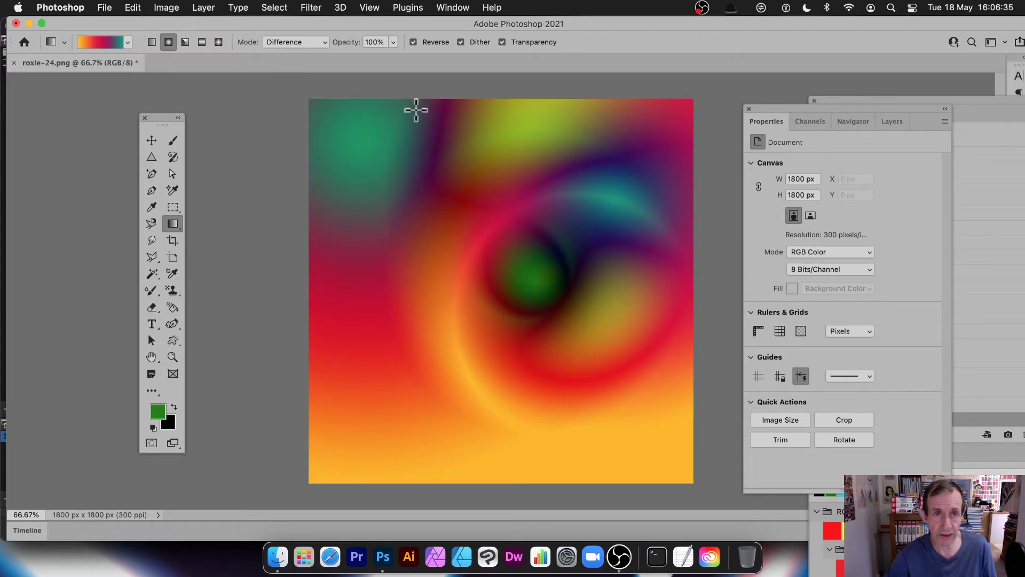
Apply Halftone Pattern to the blended gradients with size 11, contrast 36 and the Circle pattern type
click(312, 6)
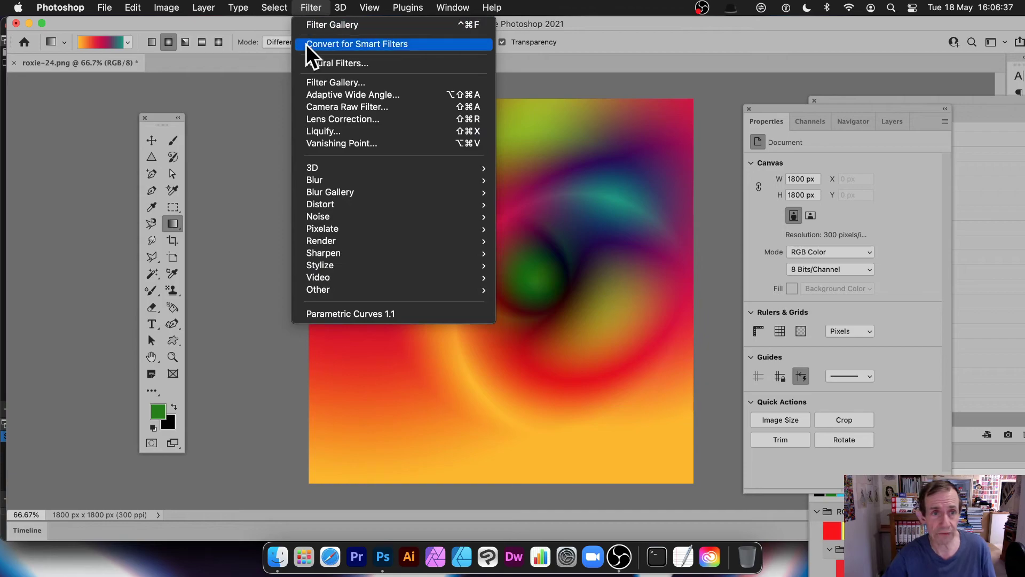
click(342, 82)
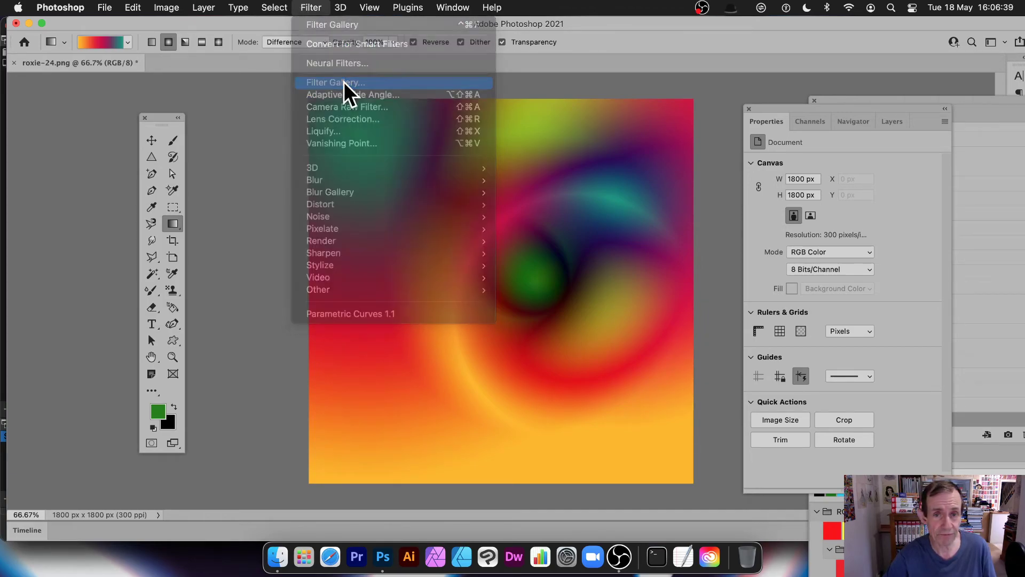
drag(611, 339, 490, 160)
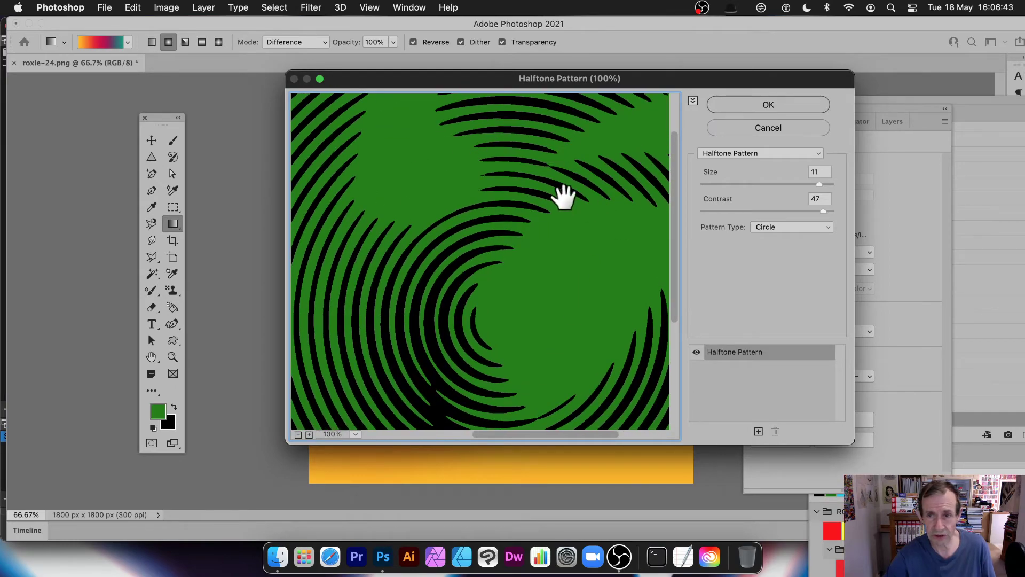
drag(773, 211, 794, 210)
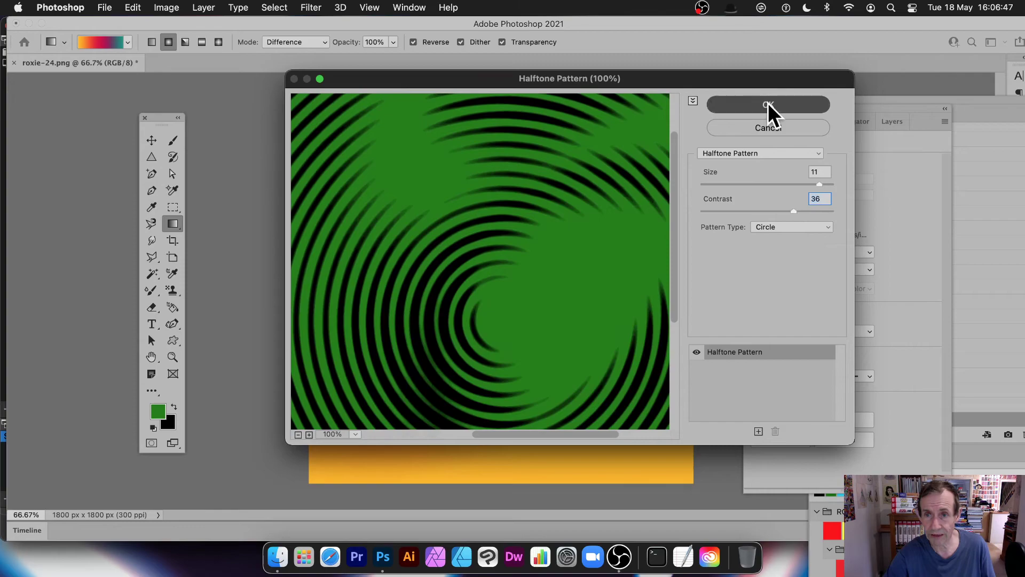
click(768, 104)
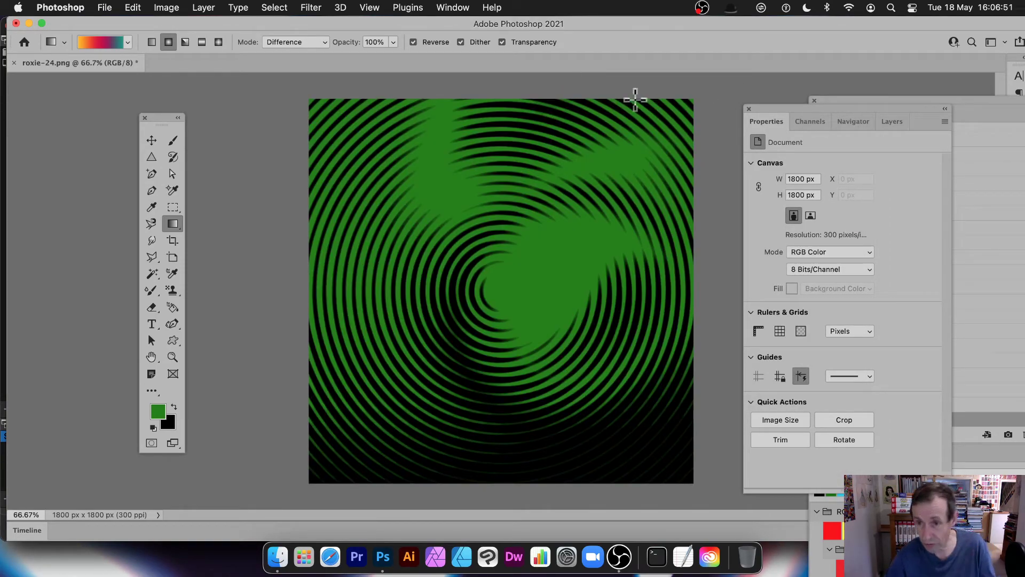
Rearrange the floating palettes so that the edit history and the layer list are both visible
click(972, 98)
drag(857, 101, 996, 119)
drag(799, 110, 737, 217)
click(831, 219)
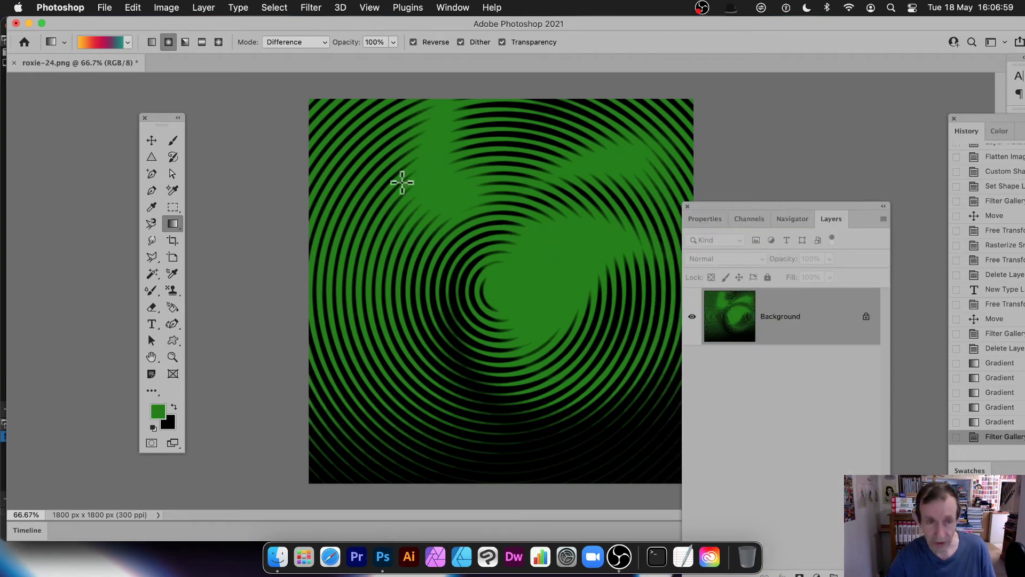
Add a new layer above the background and cover it with four overlapping radial gradients in Difference mode
click(207, 5)
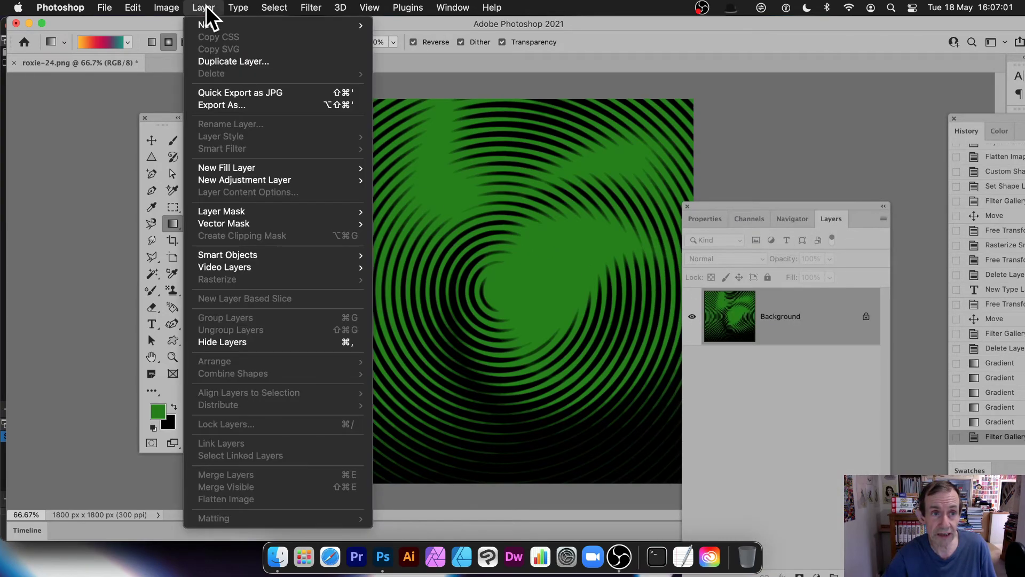
mouse_move(303, 27)
click(402, 27)
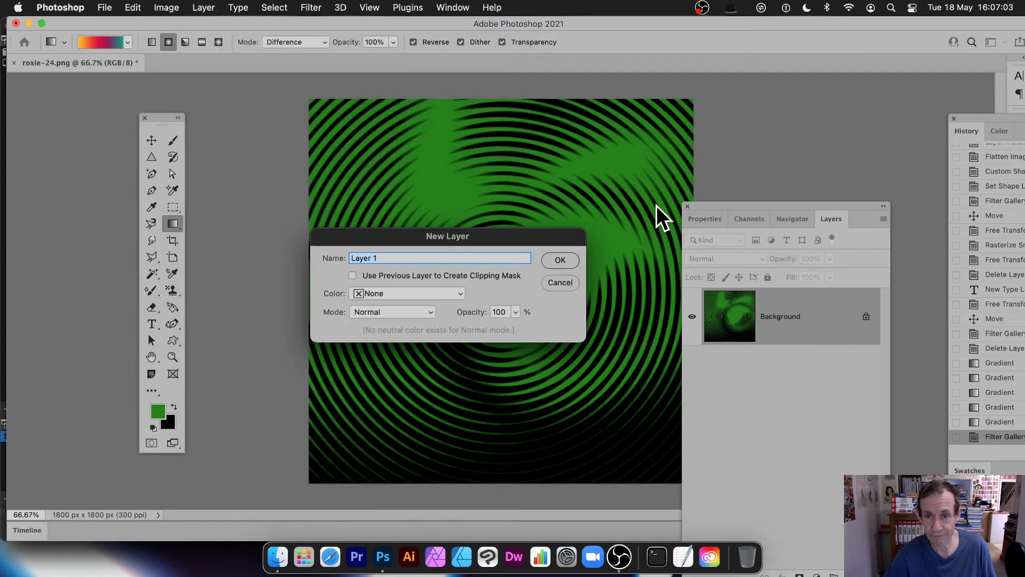
click(573, 258)
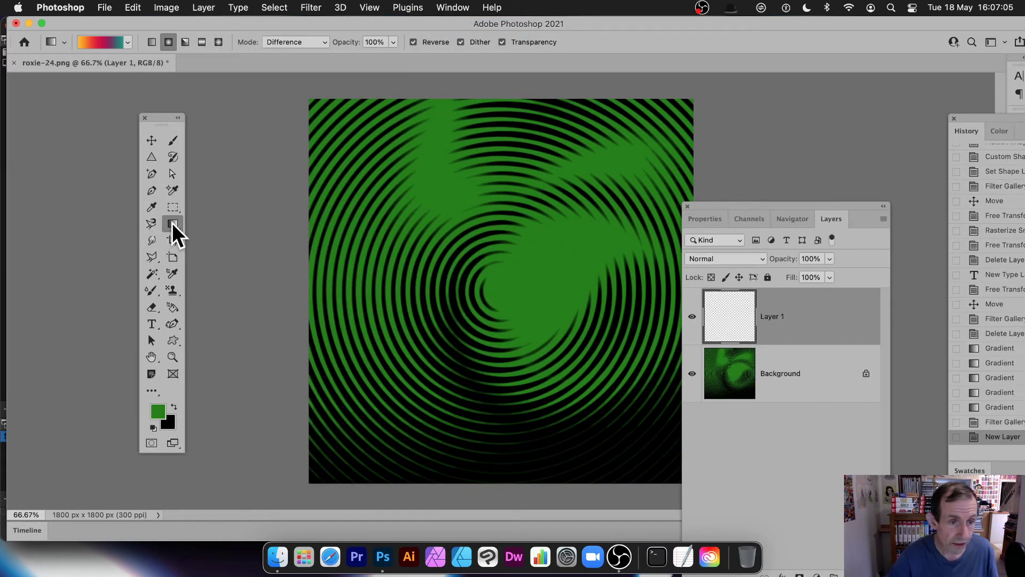
drag(611, 146, 428, 350)
drag(487, 149, 648, 281)
drag(595, 183, 513, 288)
mouse_move(389, 428)
mouse_down()
mouse_move(508, 315)
mouse_move(557, 195)
mouse_up()
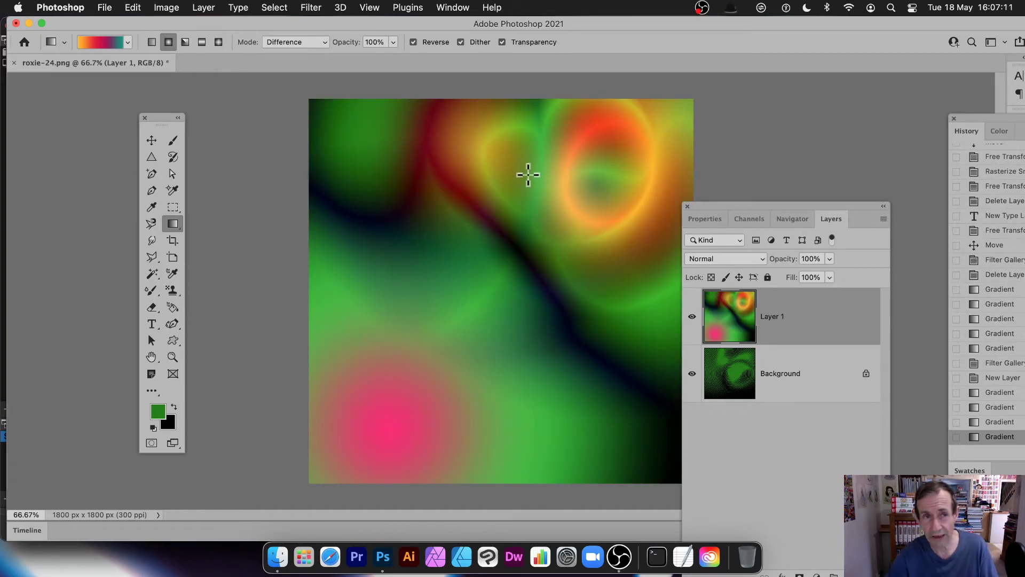
Set the foreground colour to purple #c24ffd
click(162, 414)
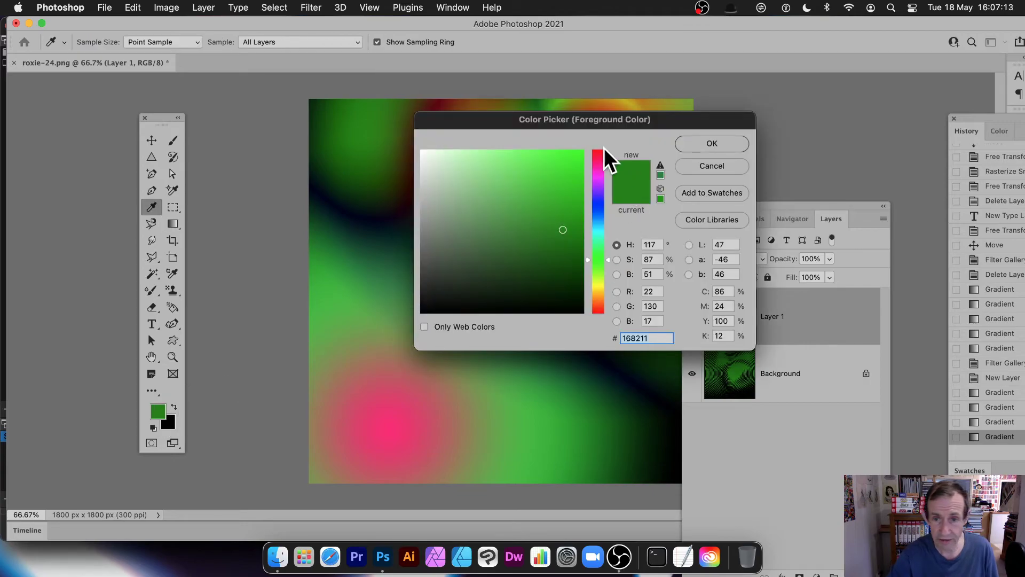
click(600, 186)
click(549, 165)
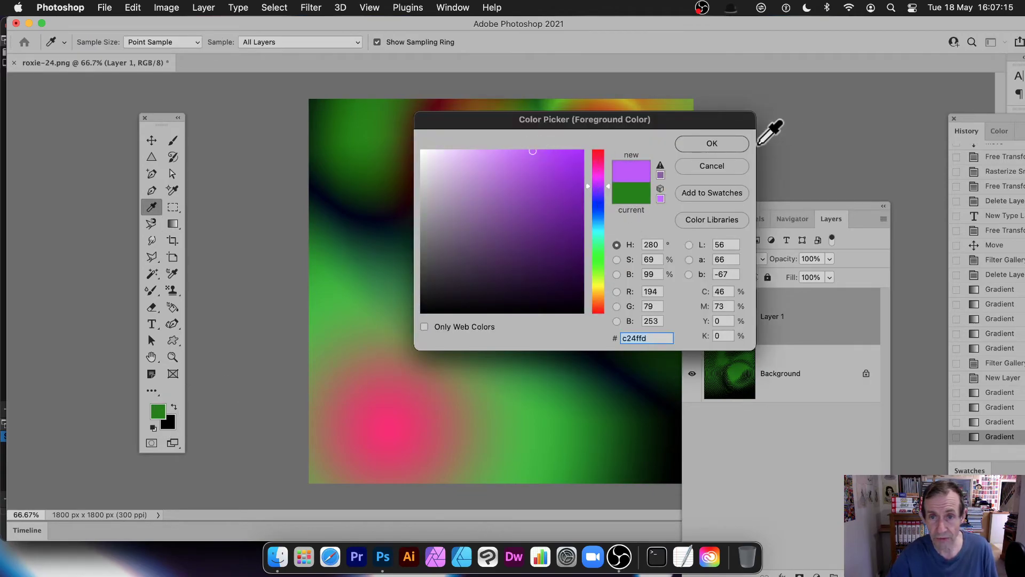
click(712, 143)
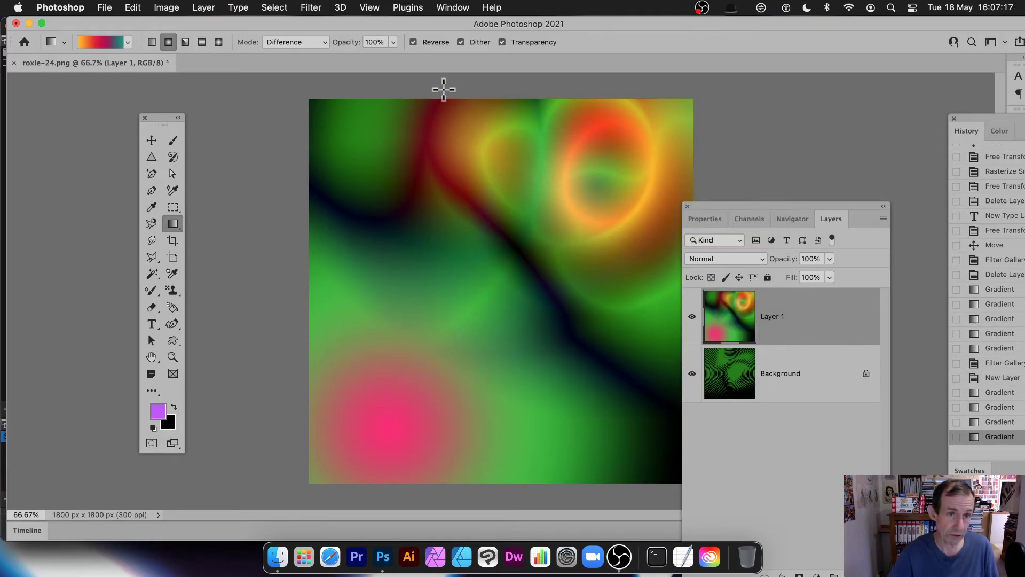
Apply Halftone Pattern to Layer 1's gradients with size 12, contrast 30 and the Circle pattern type
click(310, 7)
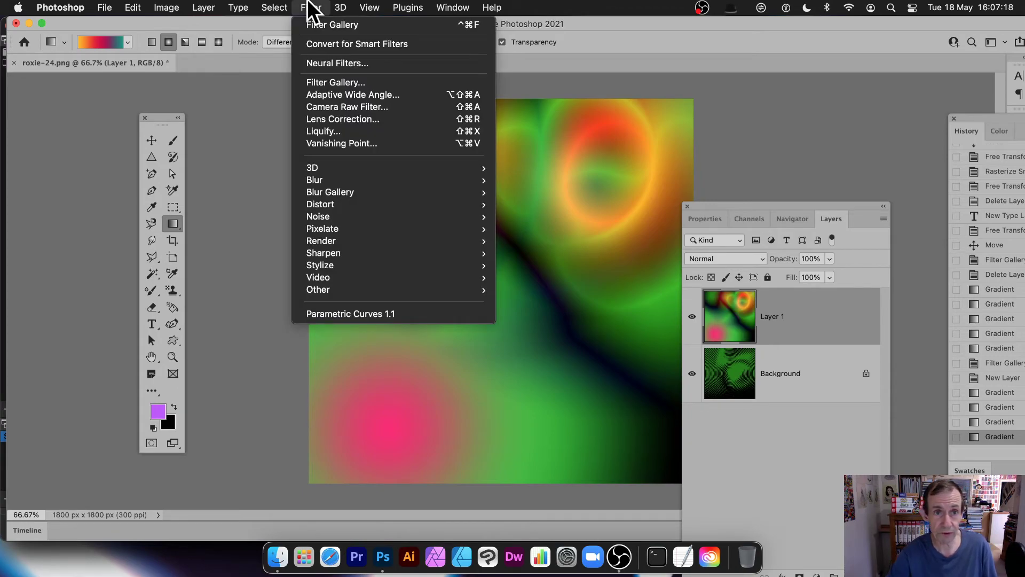
click(323, 80)
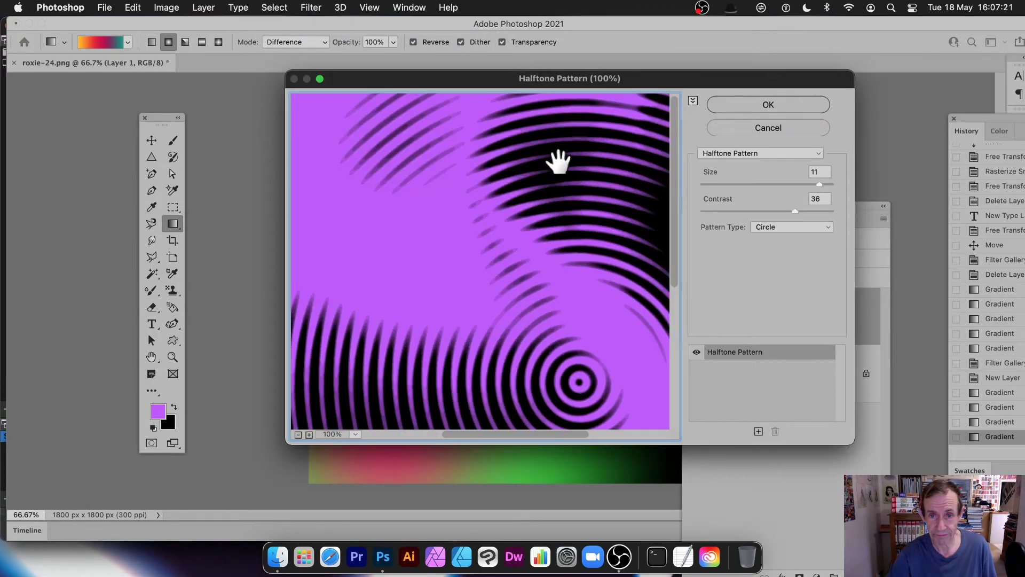
drag(611, 251, 484, 251)
drag(819, 185, 778, 206)
drag(525, 304, 579, 170)
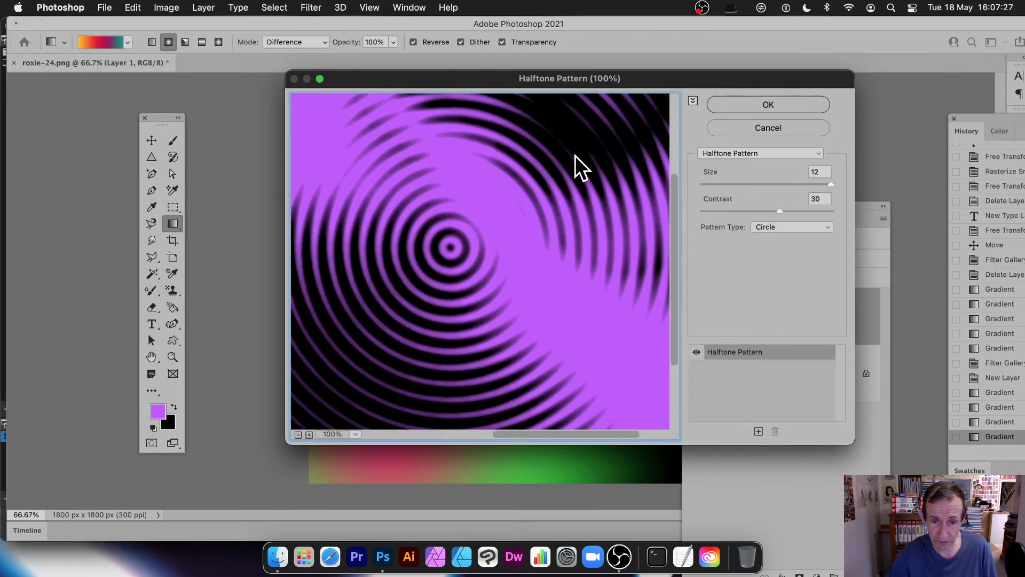
click(787, 105)
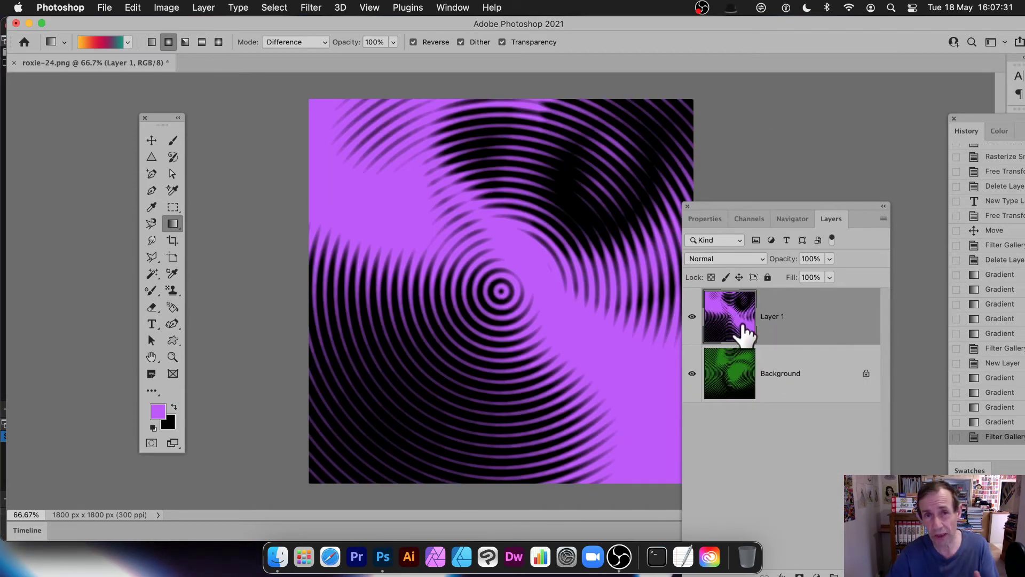
Set Layer 1's blending mode to Screen
click(707, 254)
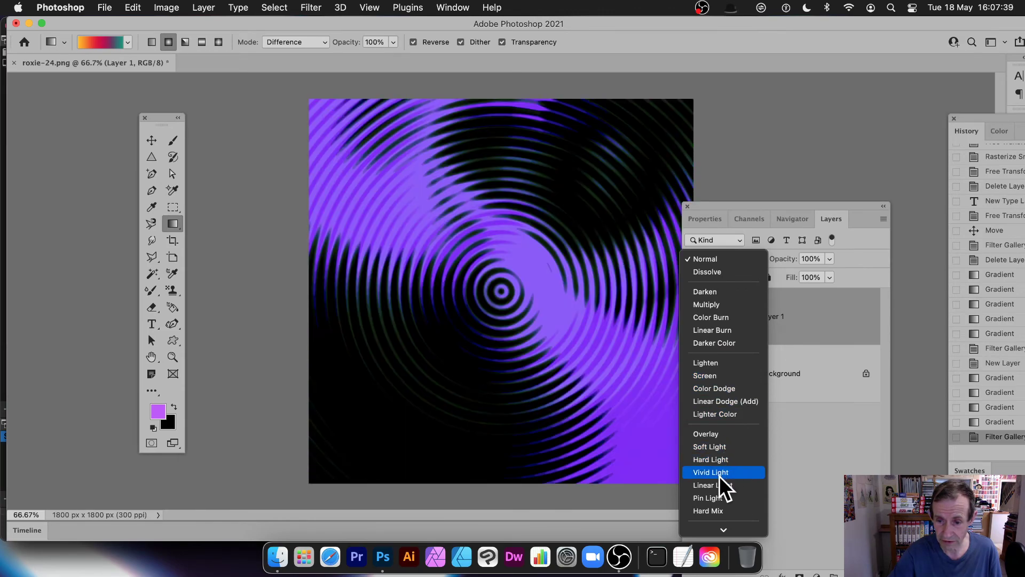
mouse_move(723, 528)
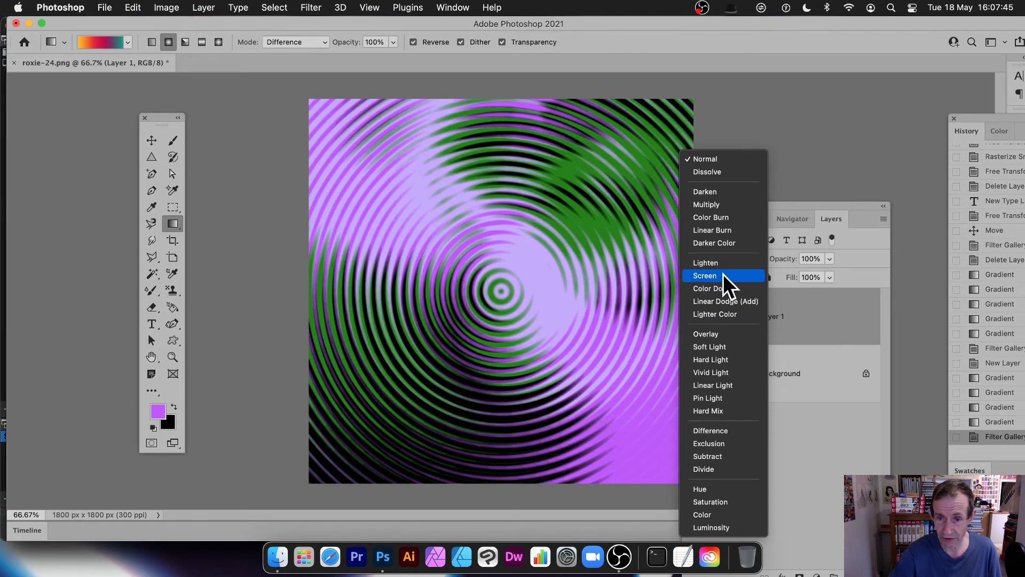
click(723, 274)
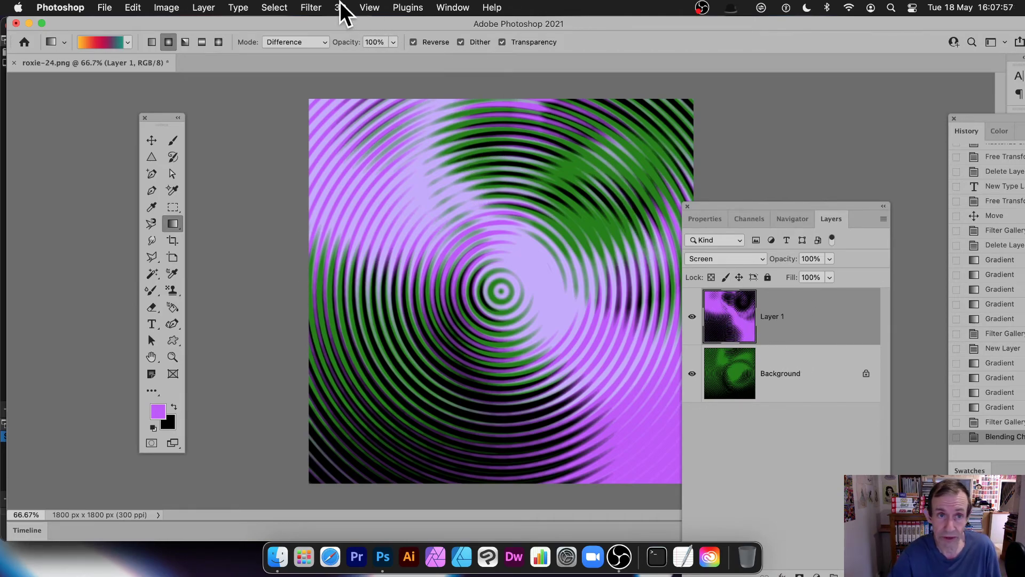
Try a Gaussian Blur with a radius of 88.4 pixels on Layer 1, and undo it
click(312, 8)
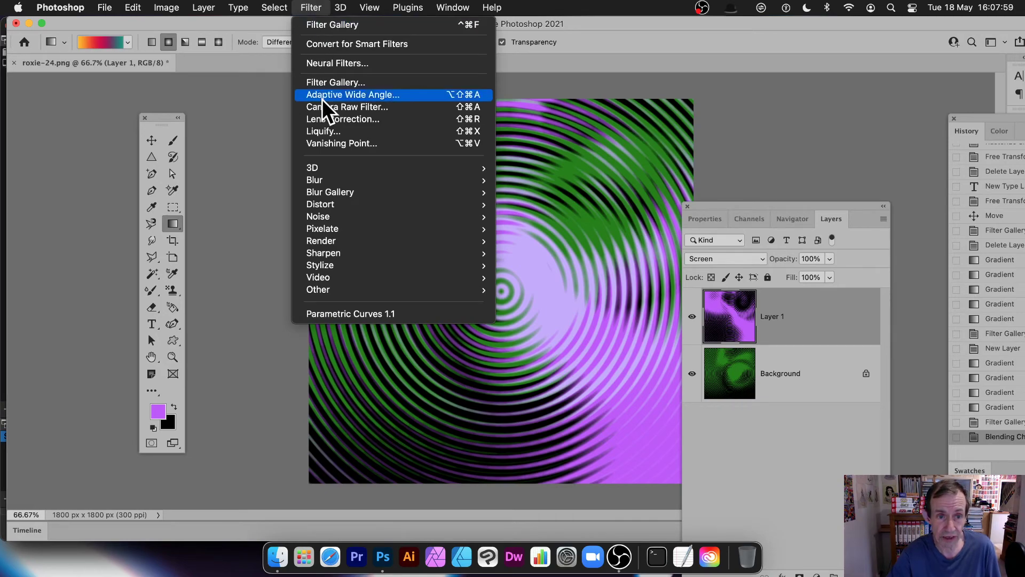
mouse_move(342, 180)
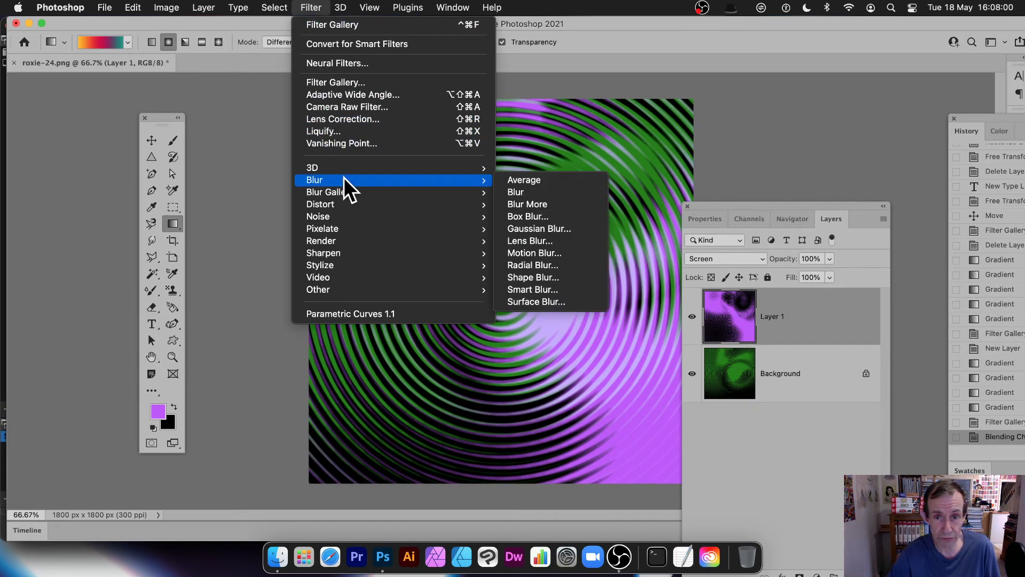
click(527, 231)
drag(483, 312, 496, 312)
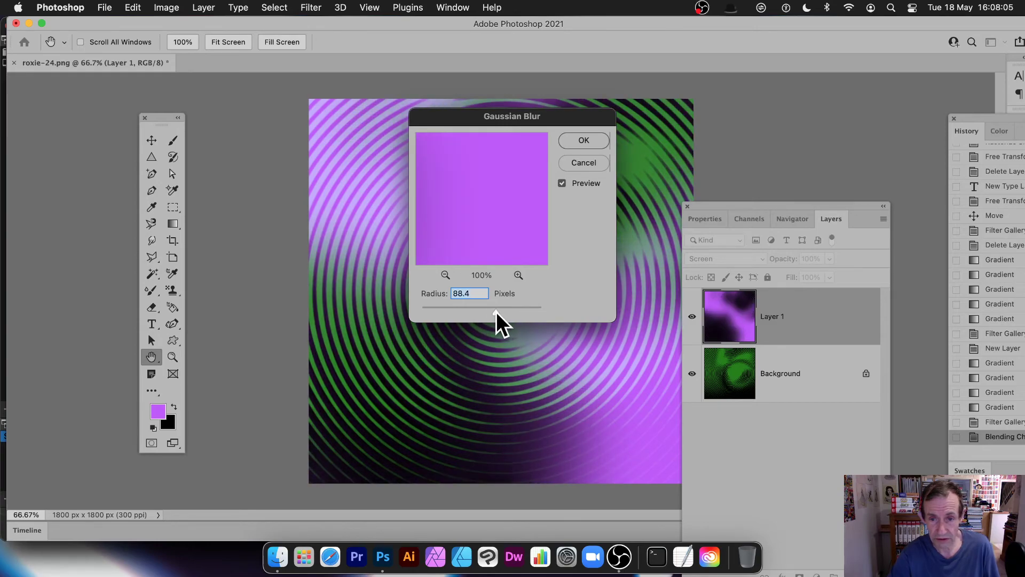
click(583, 141)
key(g)
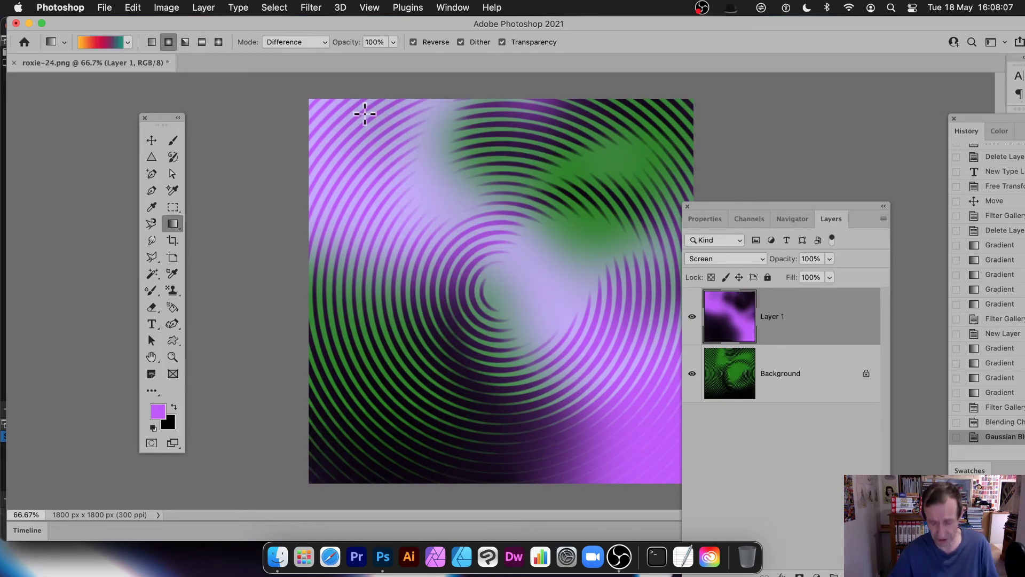
key(super+z)
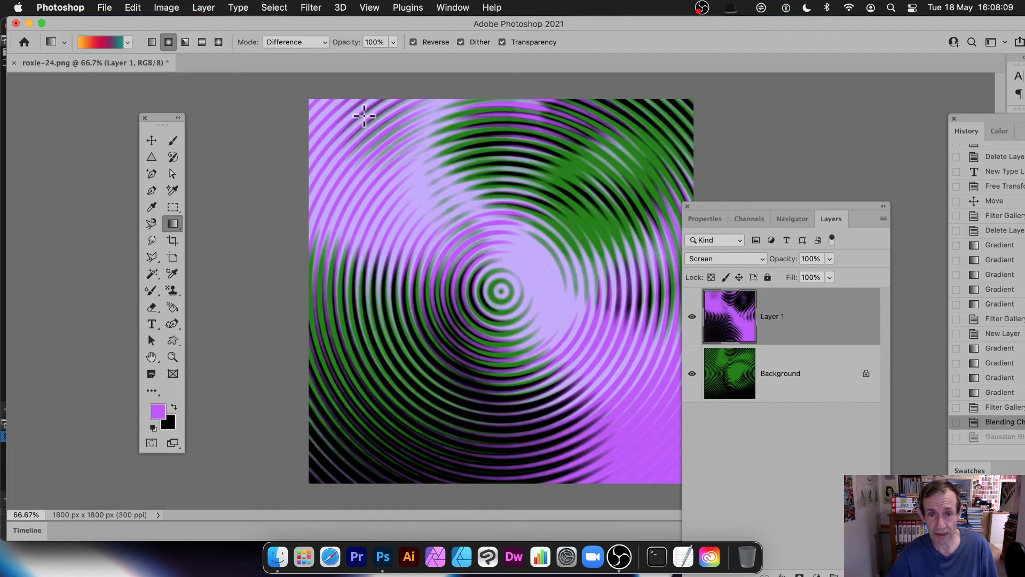
Flatten the image into a single background layer
click(336, 8)
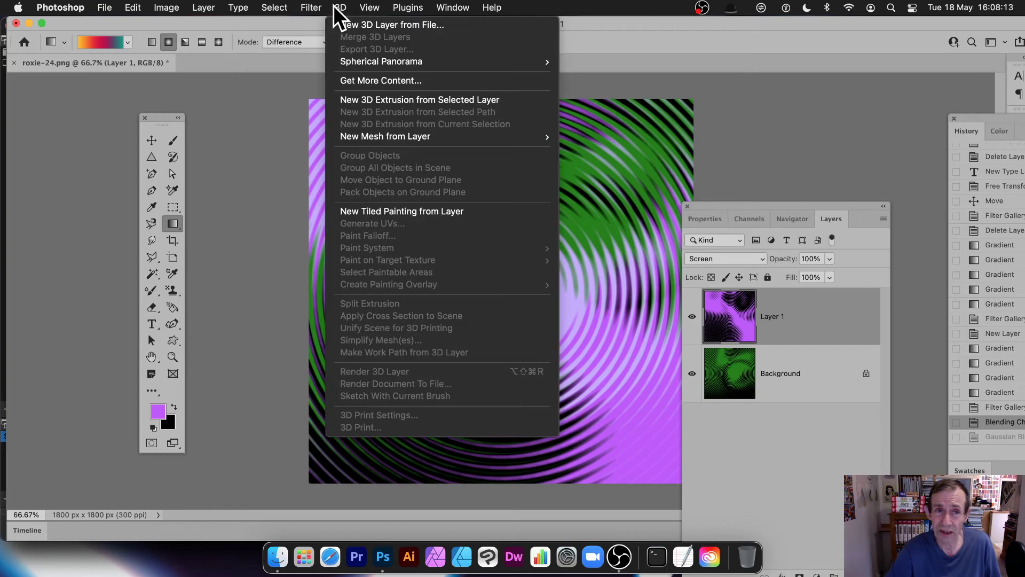
mouse_move(311, 7)
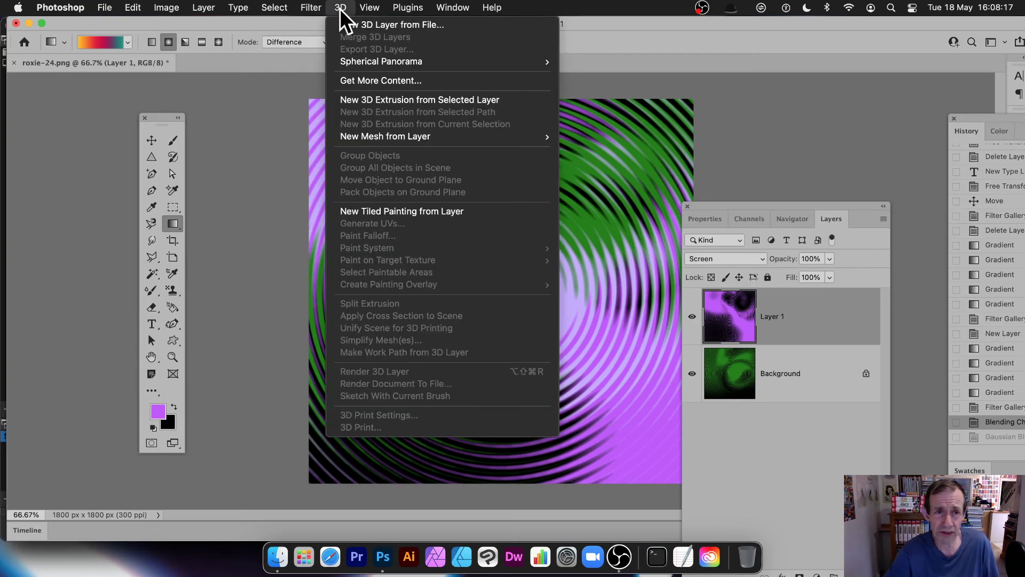
mouse_move(189, 6)
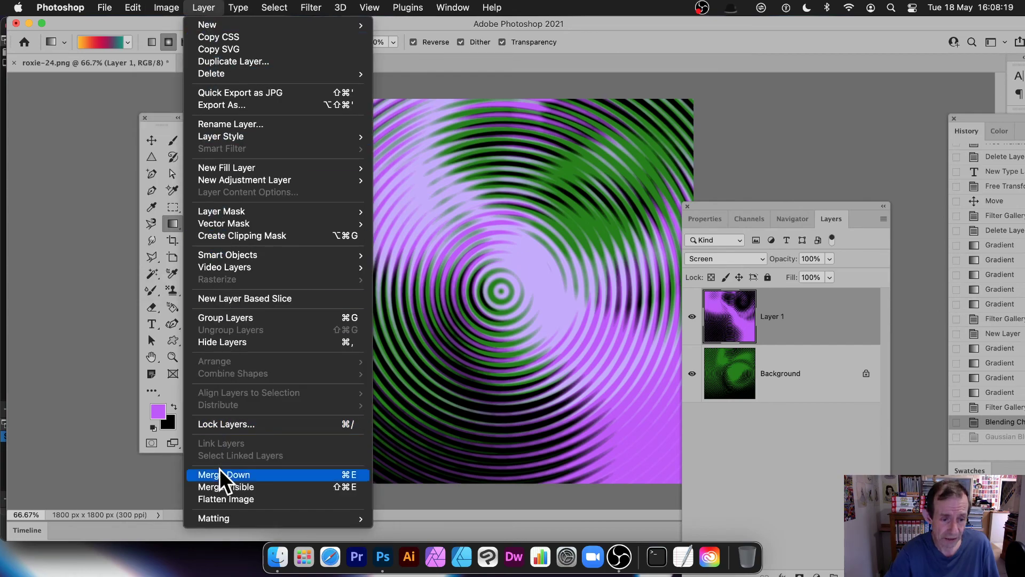
click(223, 497)
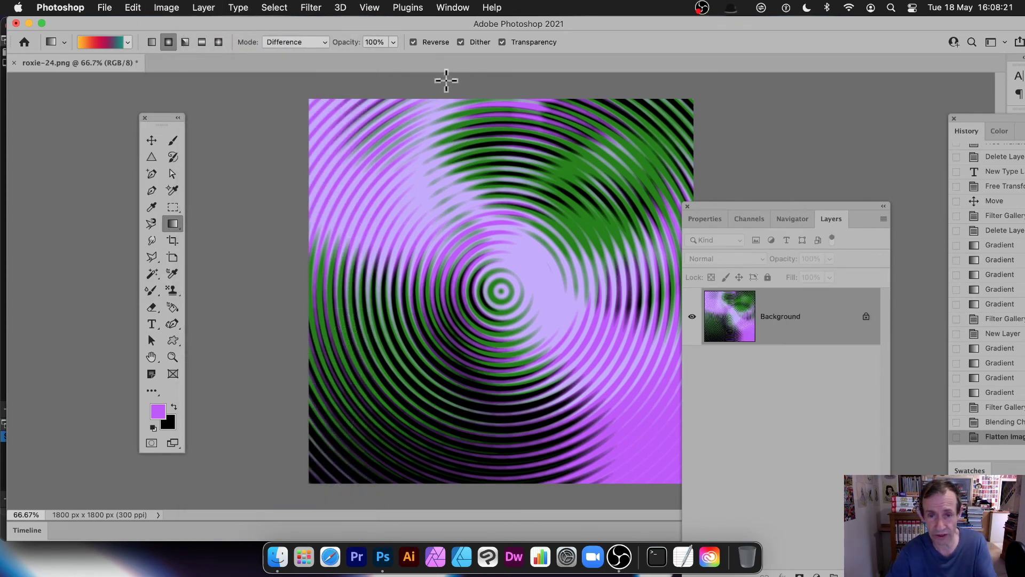
Try to create a 3D depth-map mesh of the Plane type from the flattened layer
click(341, 8)
mouse_move(378, 133)
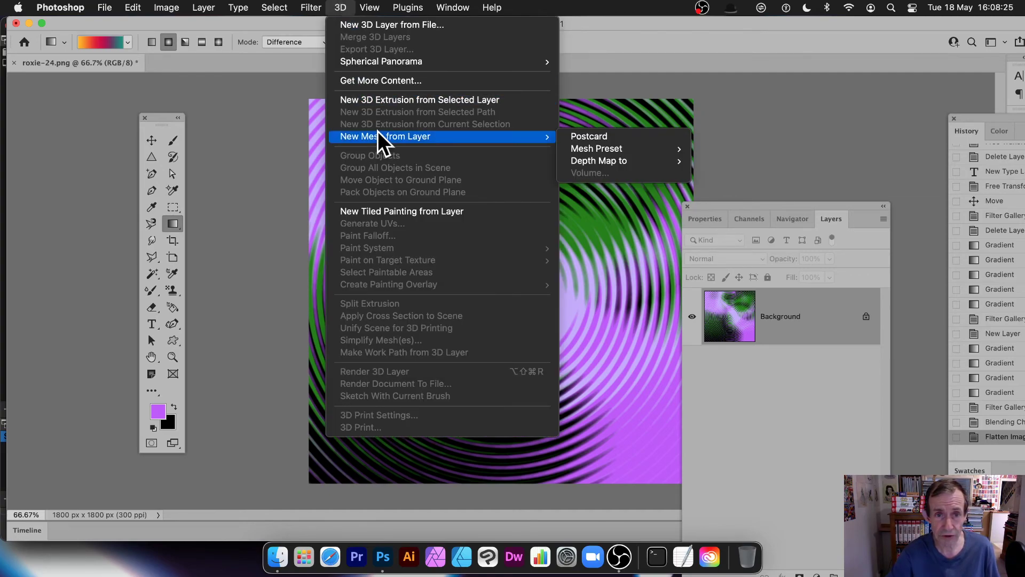
mouse_move(601, 160)
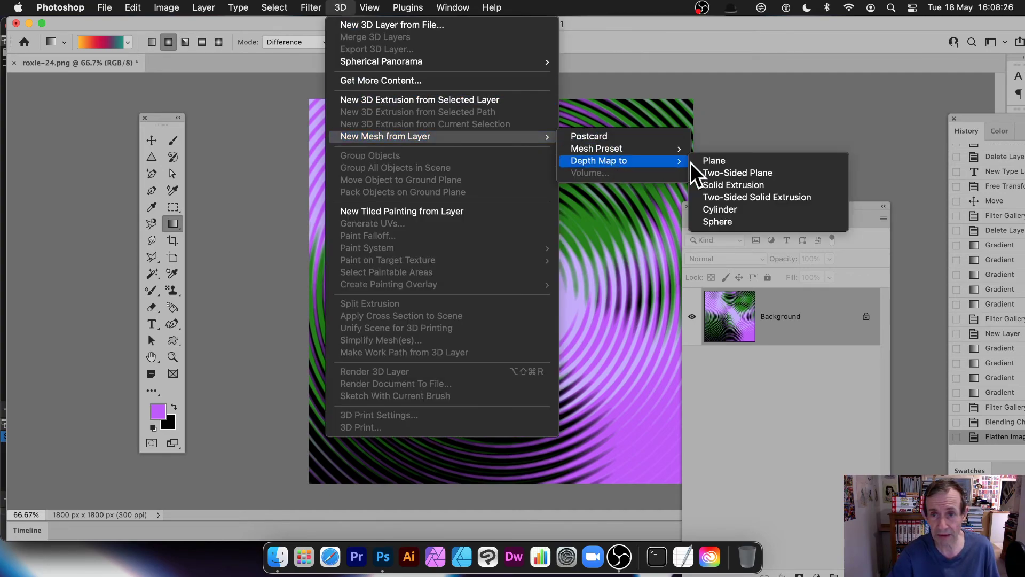
click(733, 162)
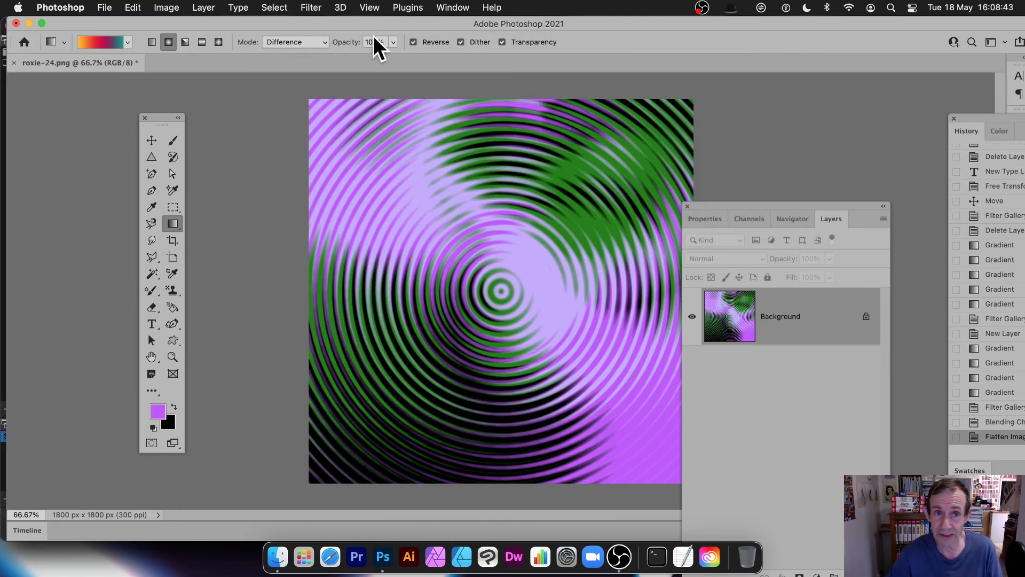
click(308, 6)
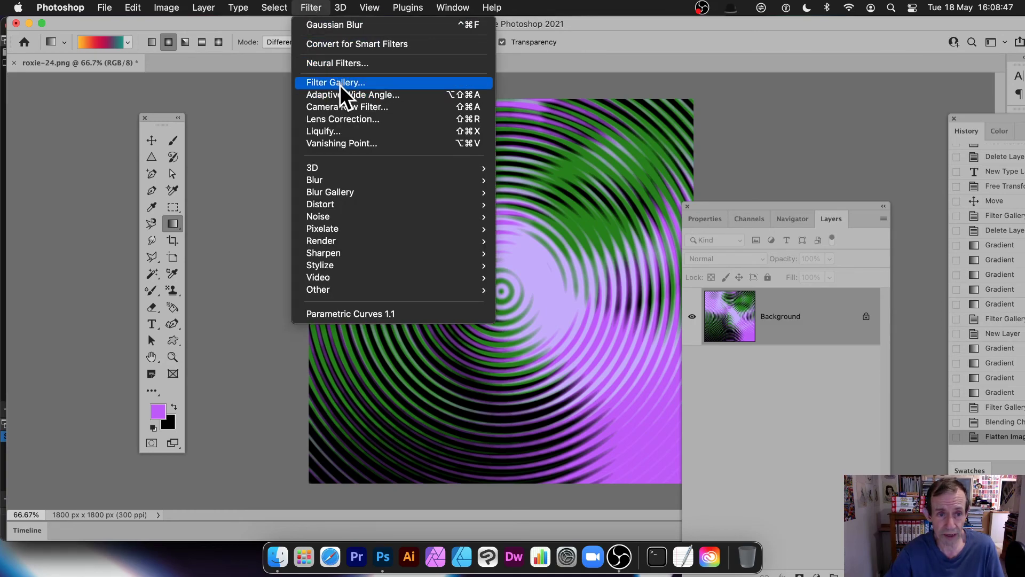
mouse_move(329, 204)
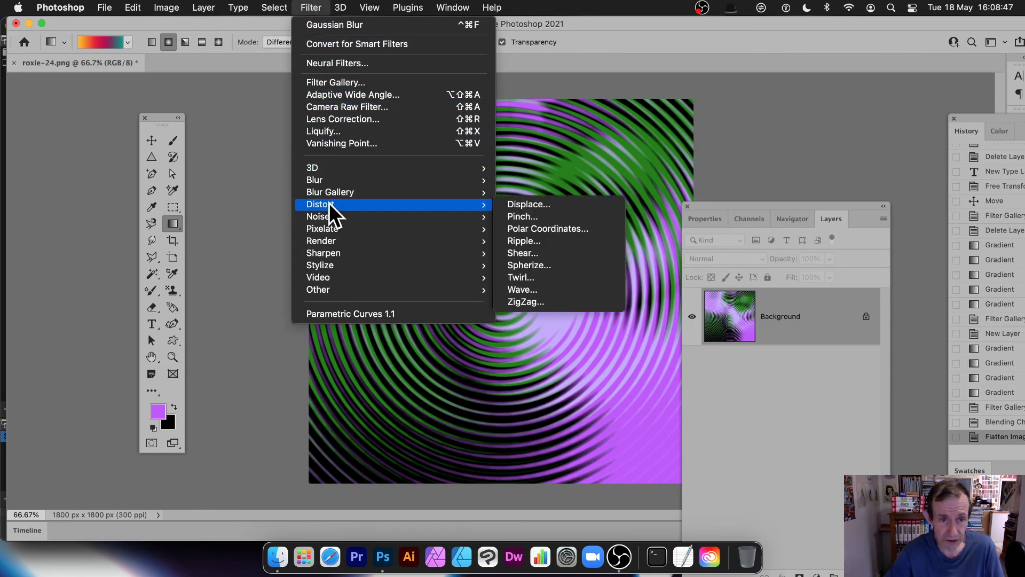
click(537, 289)
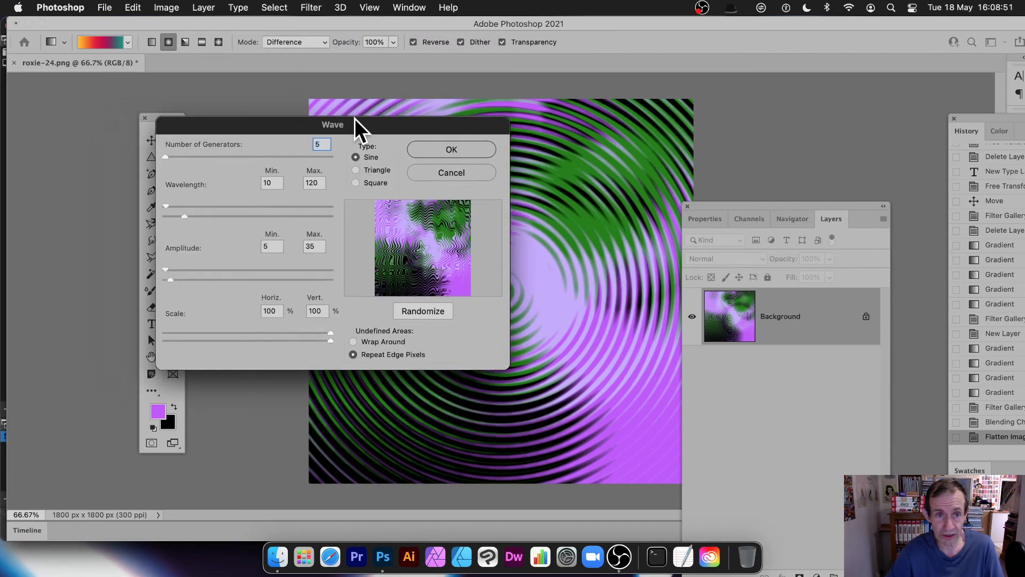
drag(339, 124, 703, 111)
click(797, 150)
Try the Ripple distortion on the flattened image with a different amount and ripple size
click(312, 8)
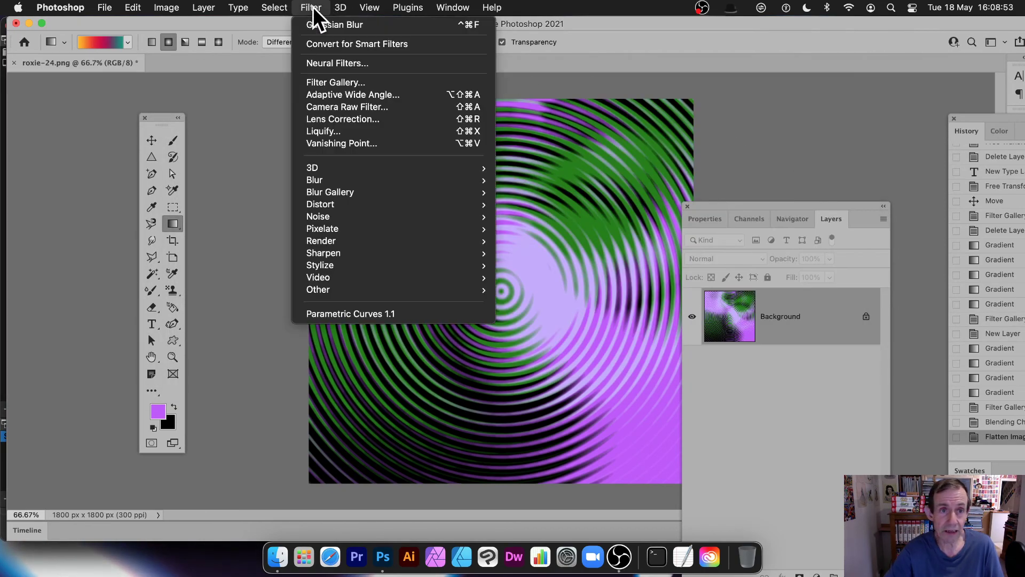
mouse_move(335, 204)
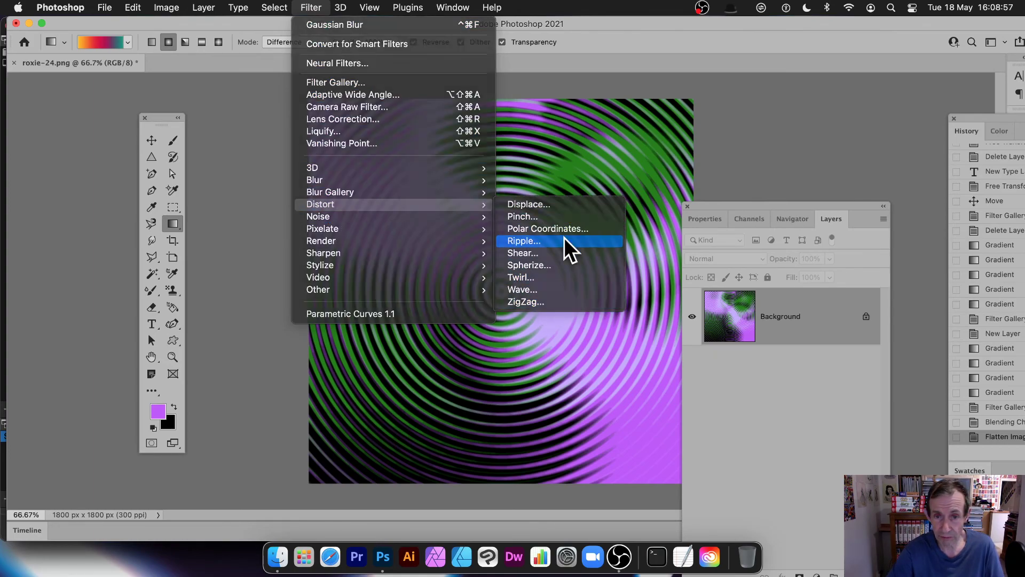
click(564, 240)
mouse_move(476, 321)
mouse_down()
mouse_move(537, 325)
mouse_move(480, 327)
mouse_up()
click(463, 346)
click(447, 360)
click(592, 161)
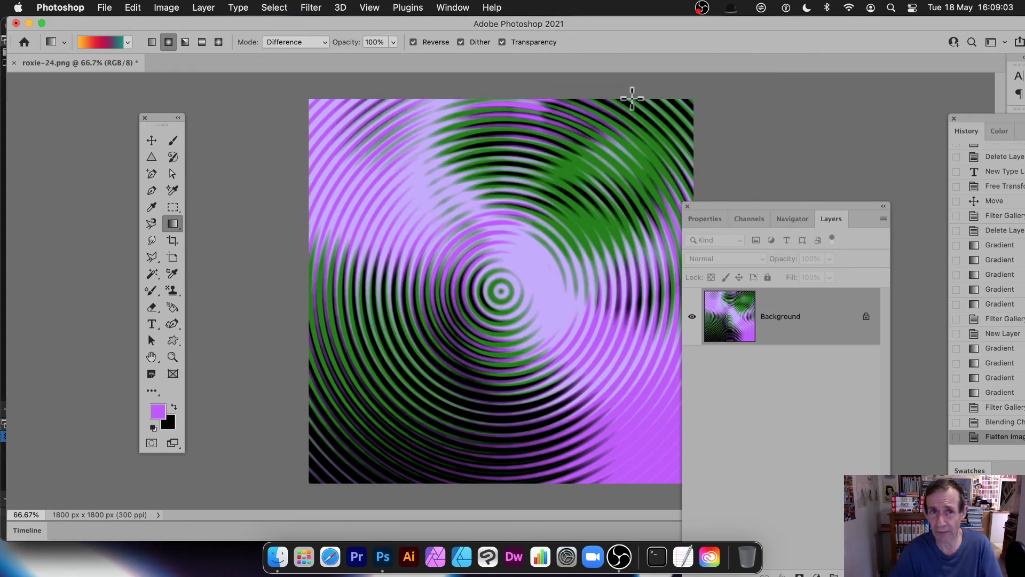